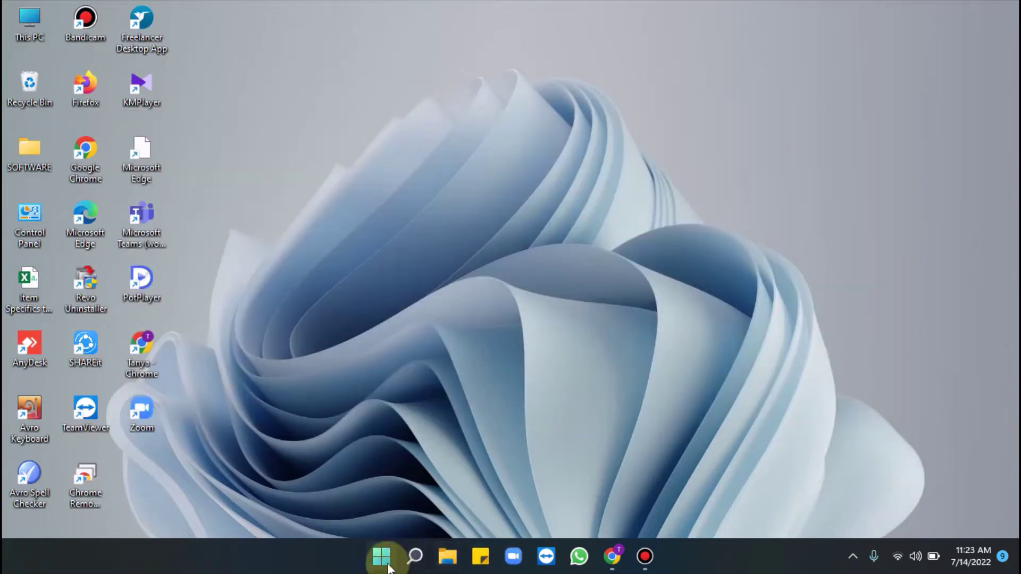
- Adjust Windows visual effects for best performance in the Performance settings of the advanced system settings, and apply the change
{"action": "left_click", "coordinate": [416, 558]}
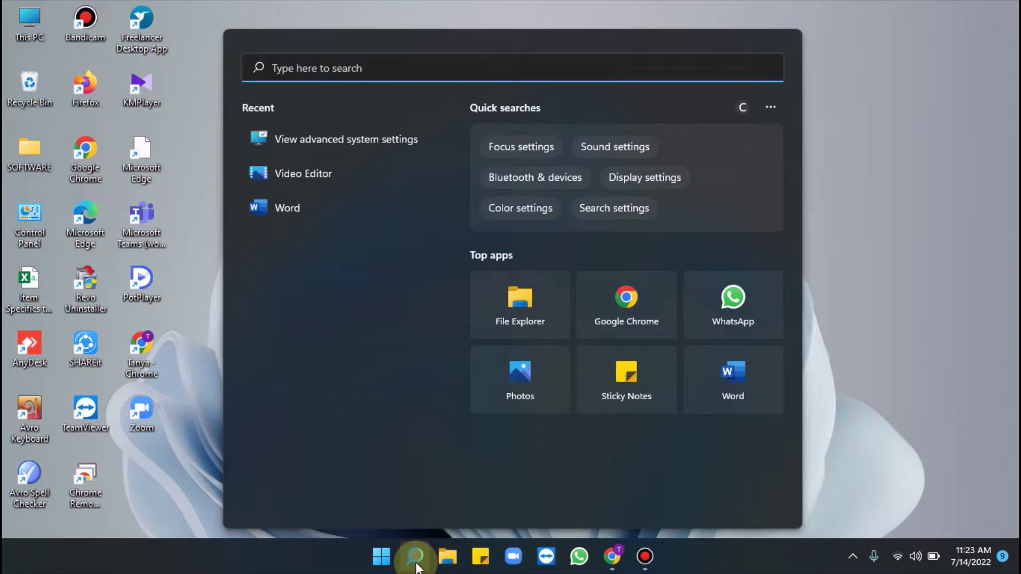
{"action": "type", "text": "system settings"}
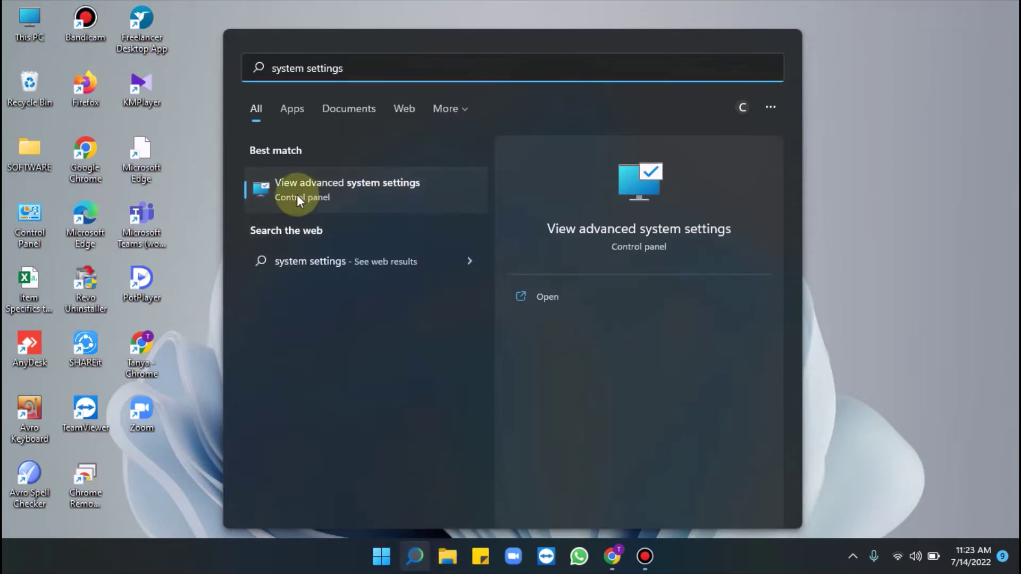
{"action": "left_click", "coordinate": [369, 194]}
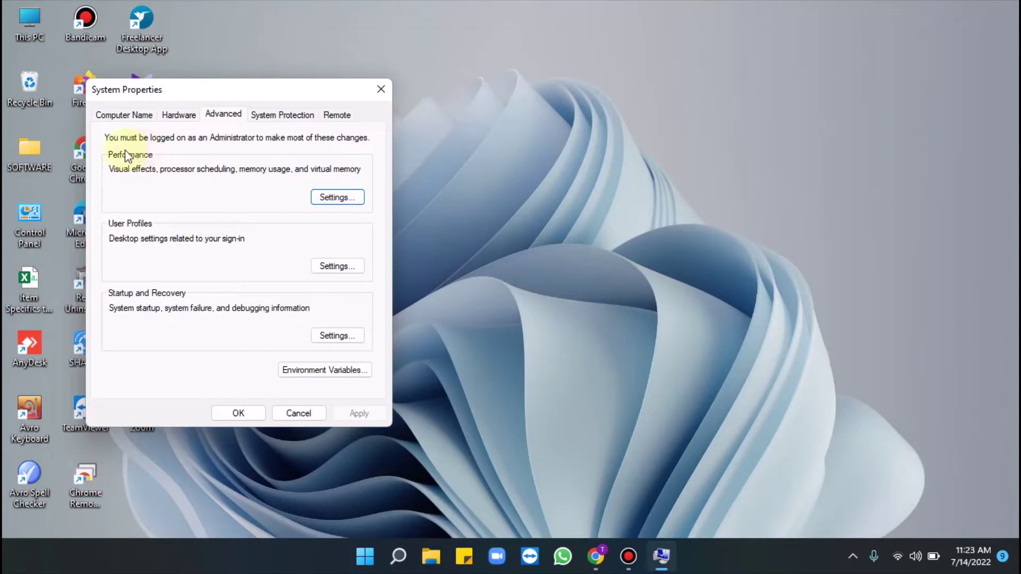
{"action": "left_click", "coordinate": [330, 199]}
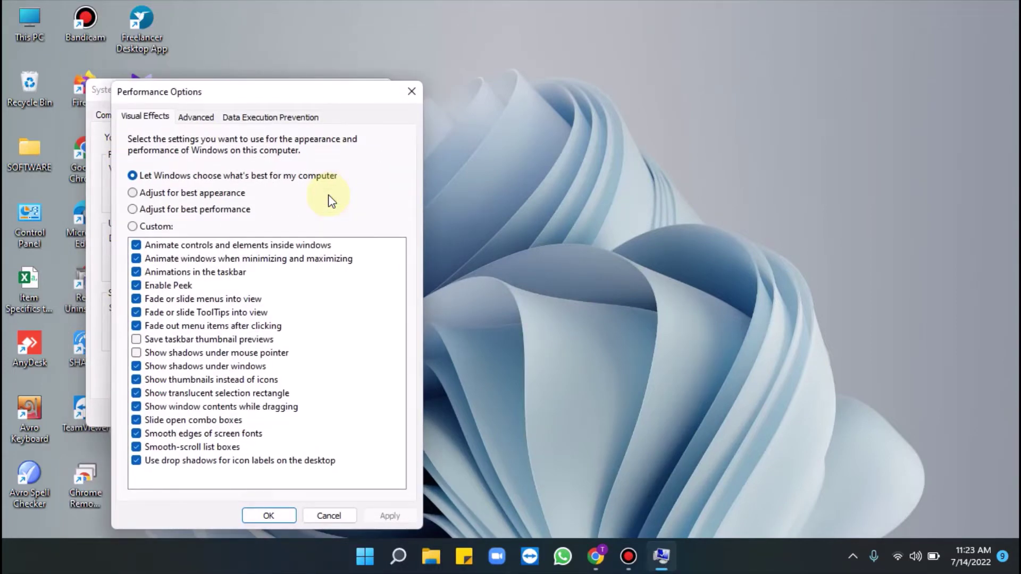
{"action": "left_click", "coordinate": [134, 210]}
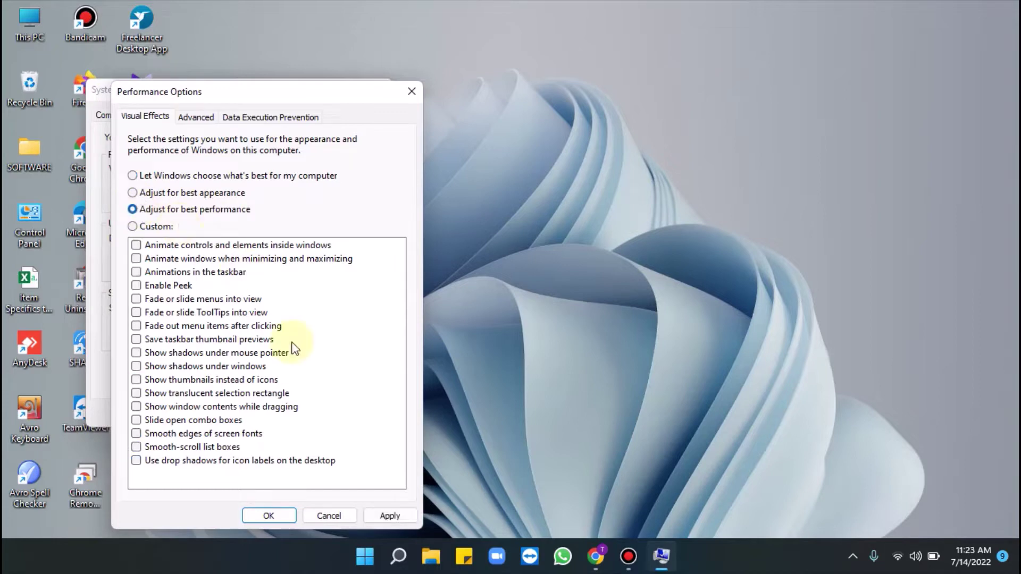
{"action": "left_click", "coordinate": [381, 514]}
{"action": "left_click", "coordinate": [257, 519]}
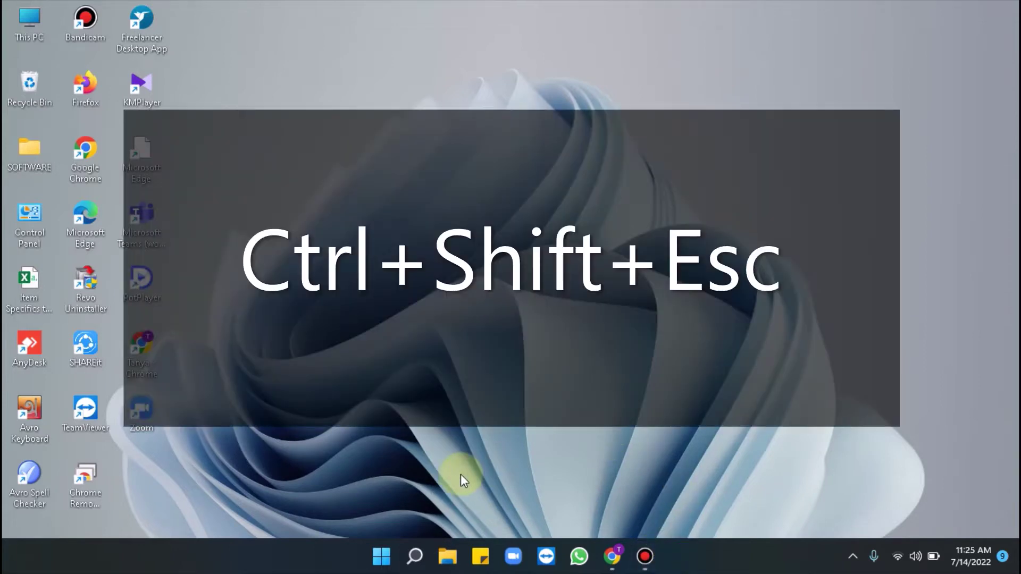
- Disable Skype in Task Manager's list of startup apps
{"action": "key", "text": "ctrl+shift+Escape"}
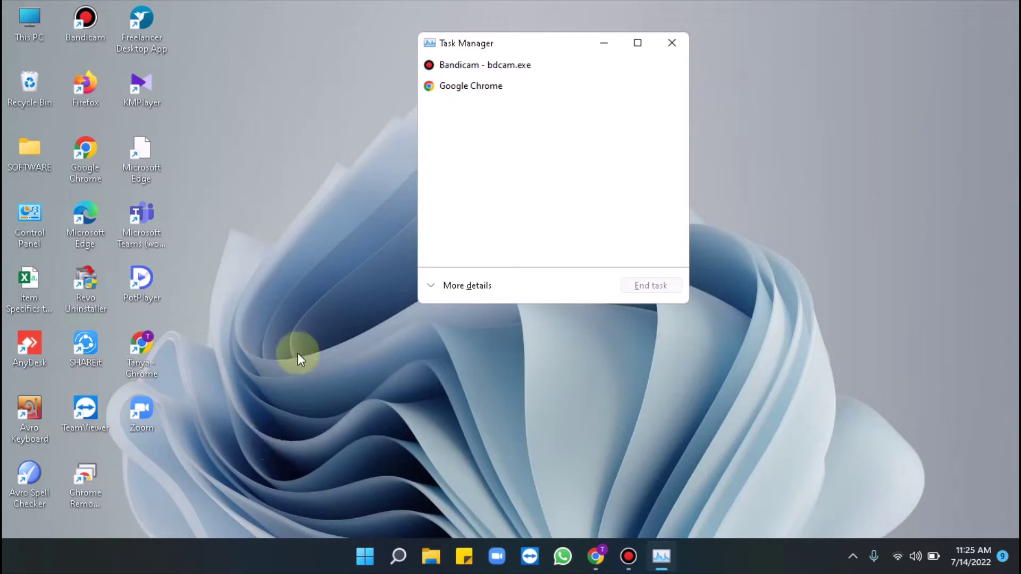
{"action": "left_click", "coordinate": [466, 287]}
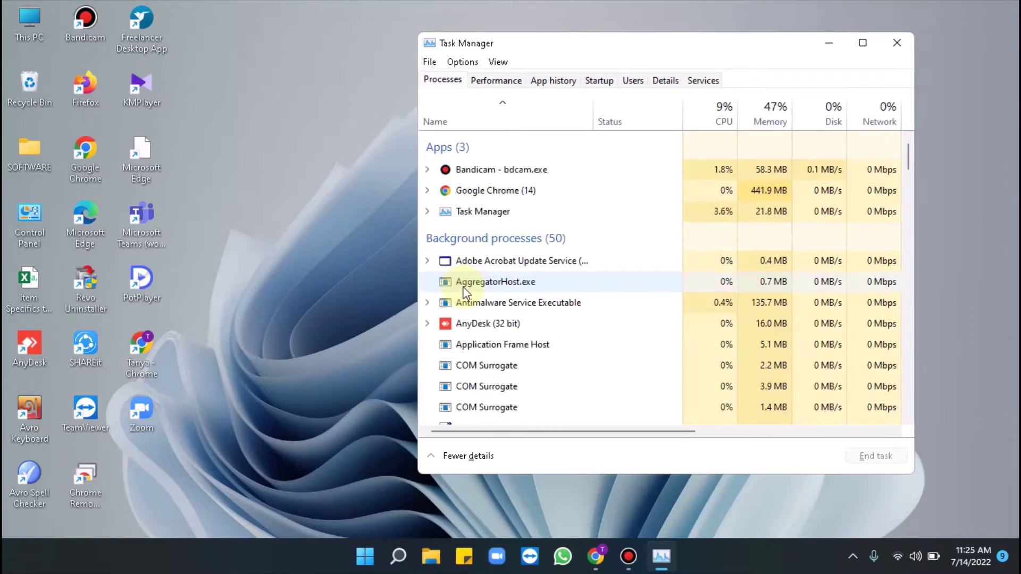
{"action": "left_click", "coordinate": [606, 82]}
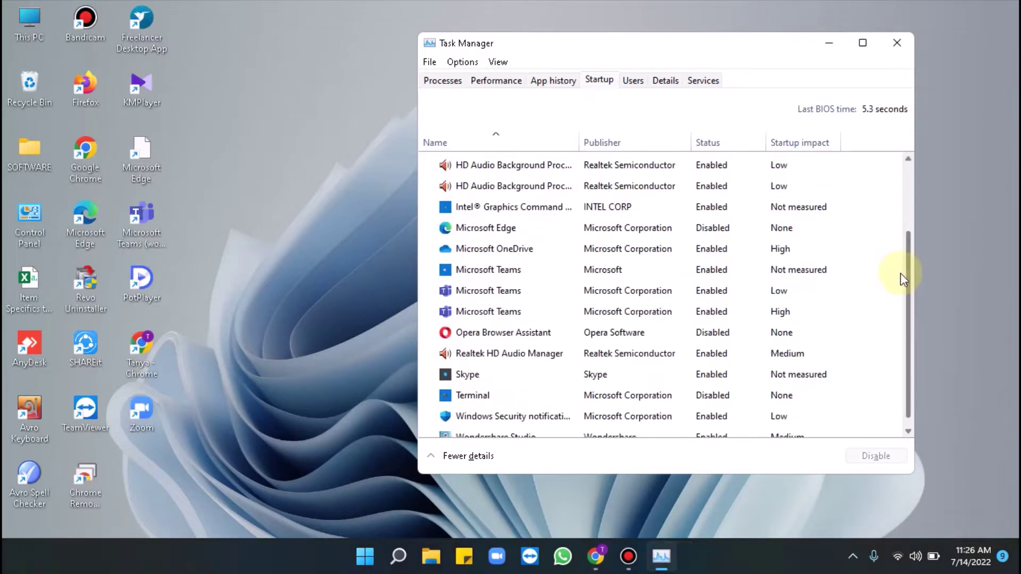
{"action": "scroll", "coordinate": [900, 279], "scroll_direction": "down", "scroll_amount": 1}
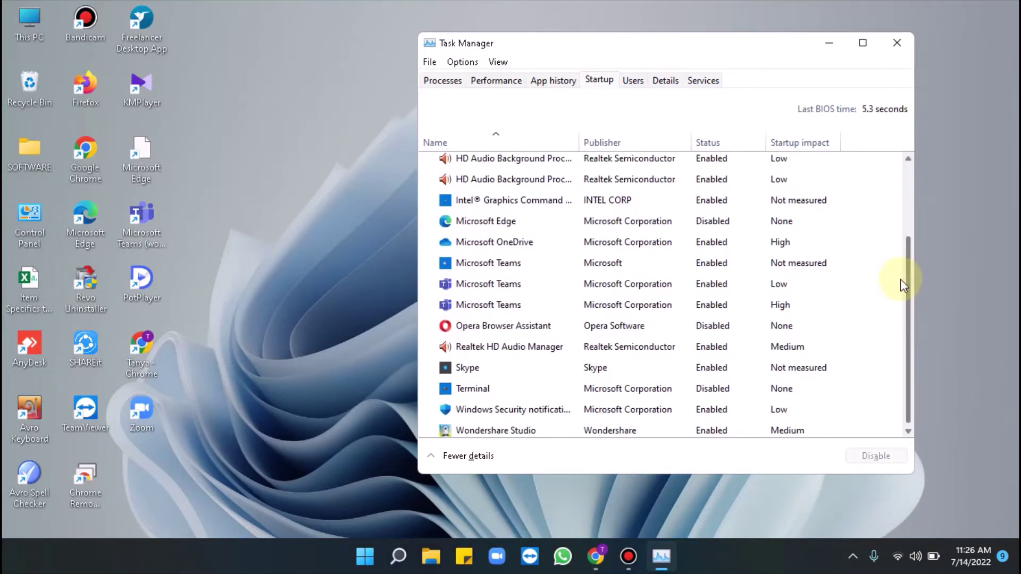
{"action": "right_click", "coordinate": [474, 365]}
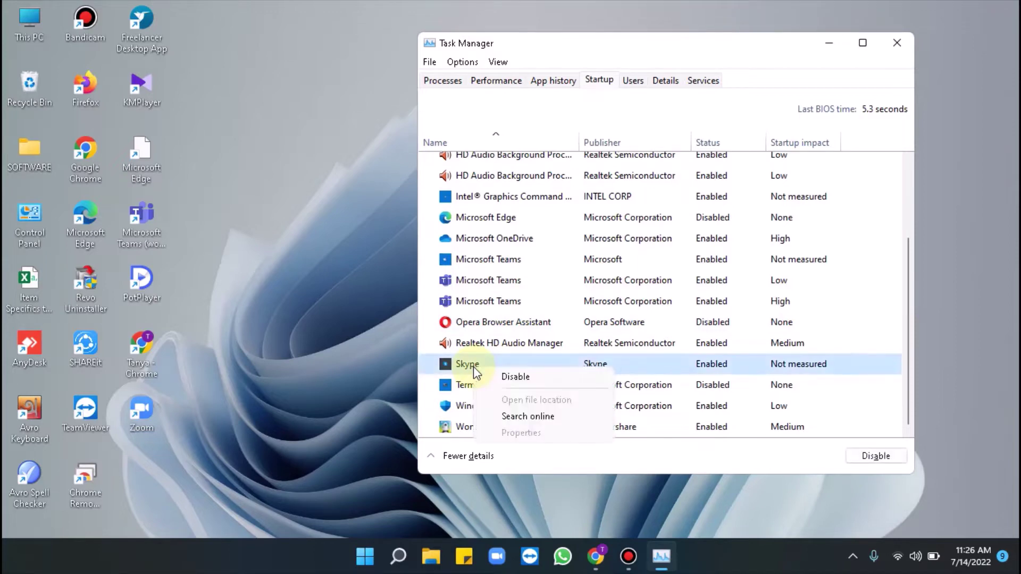
{"action": "left_click", "coordinate": [506, 378]}
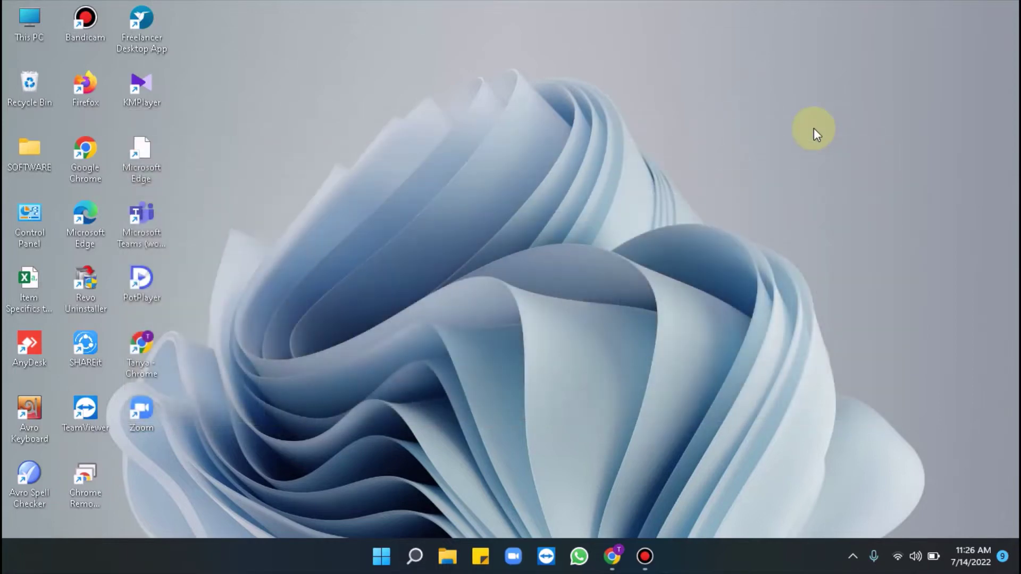
- Find and launch Defragment and Optimize Drives, optimize the C: drive, and close the utility
{"action": "left_click", "coordinate": [381, 556]}
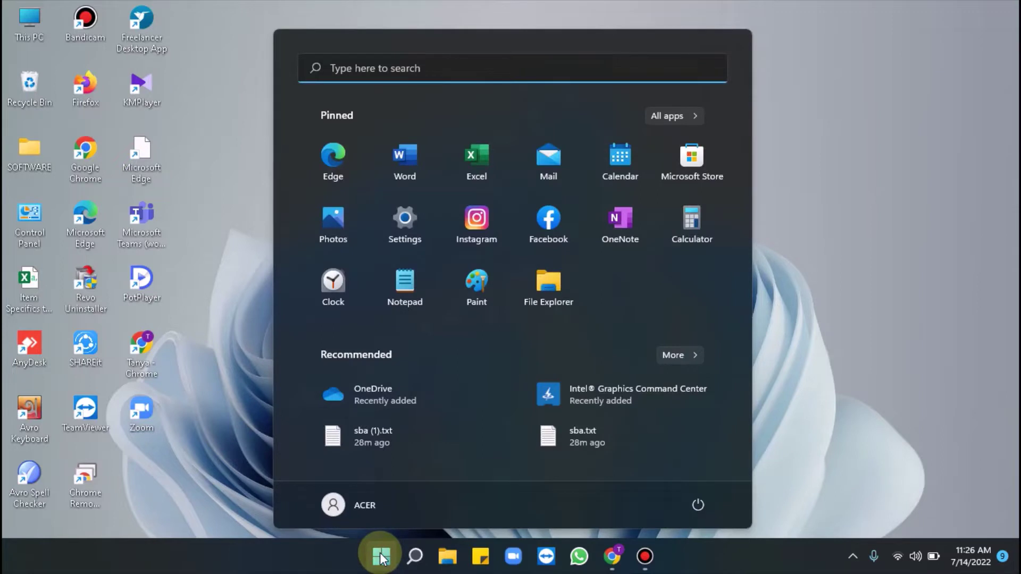
{"action": "type", "text": "d"}
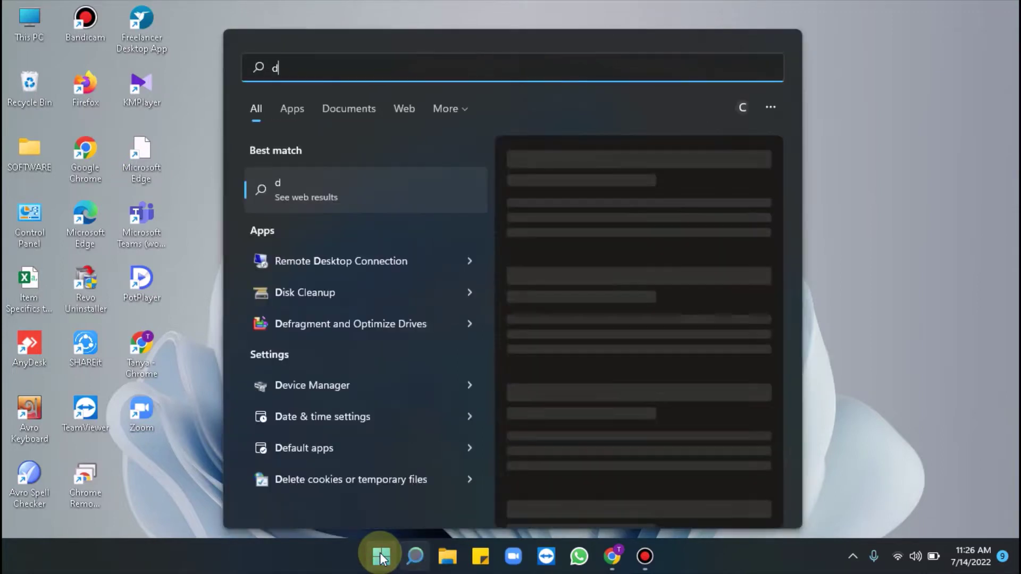
{"action": "type", "text": "efrag"}
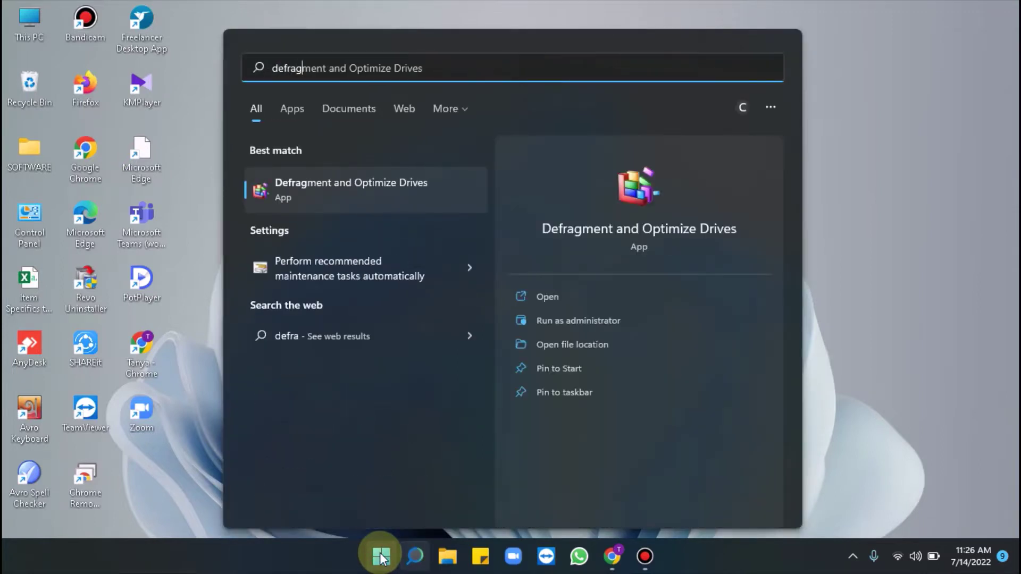
{"action": "type", "text": "m"}
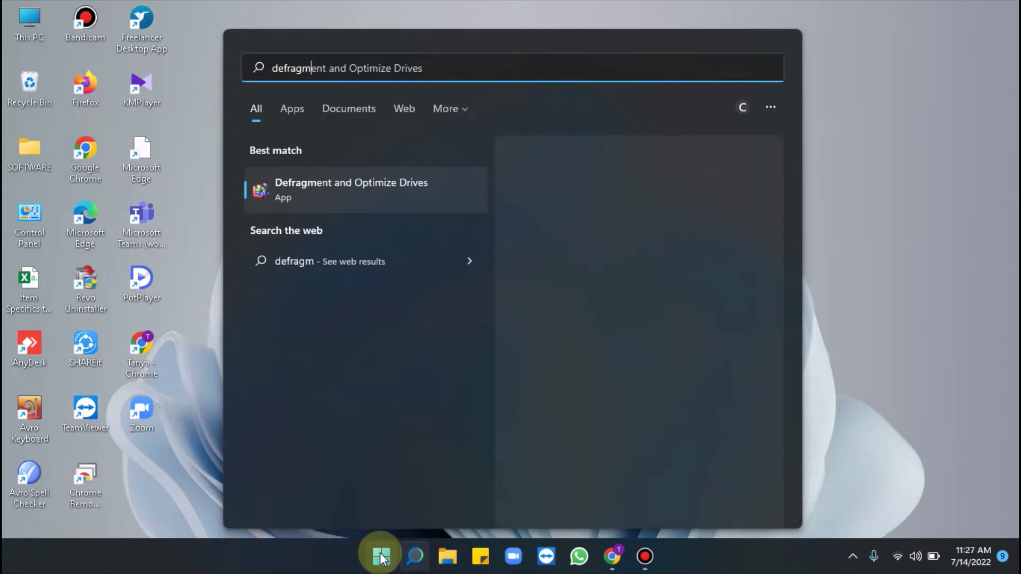
{"action": "type", "text": "ent"}
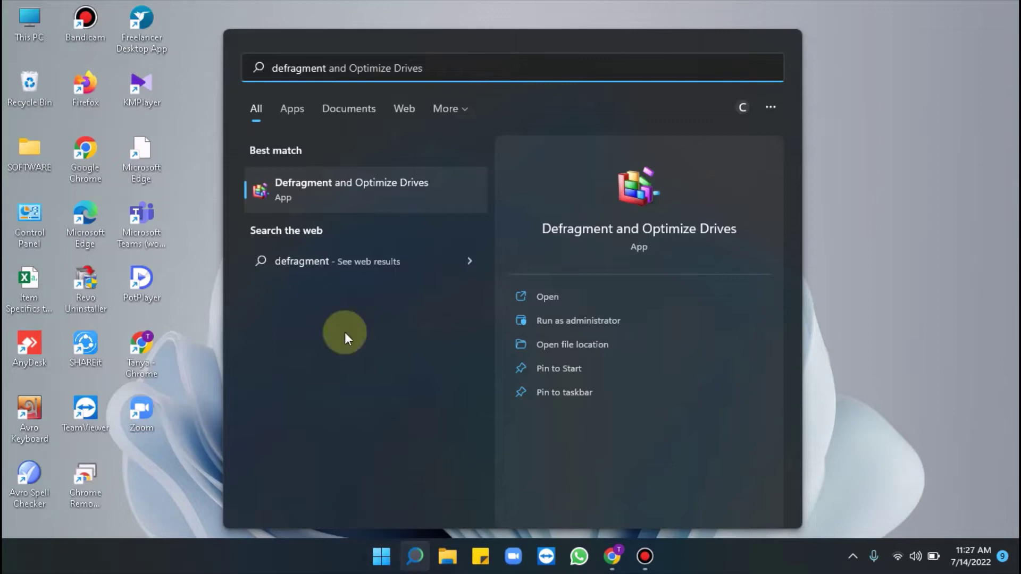
{"action": "left_click", "coordinate": [385, 203]}
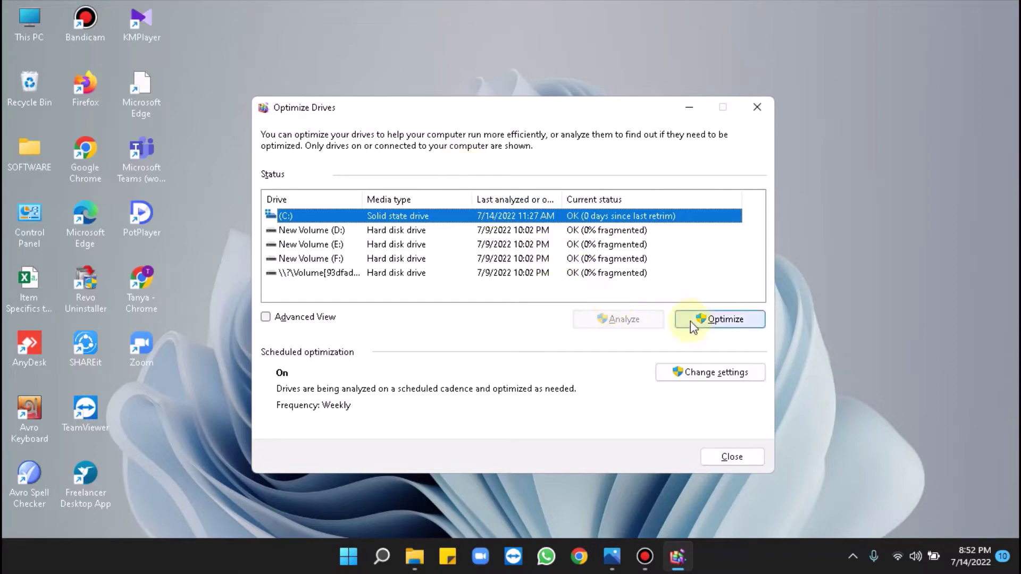
{"action": "left_click", "coordinate": [707, 322]}
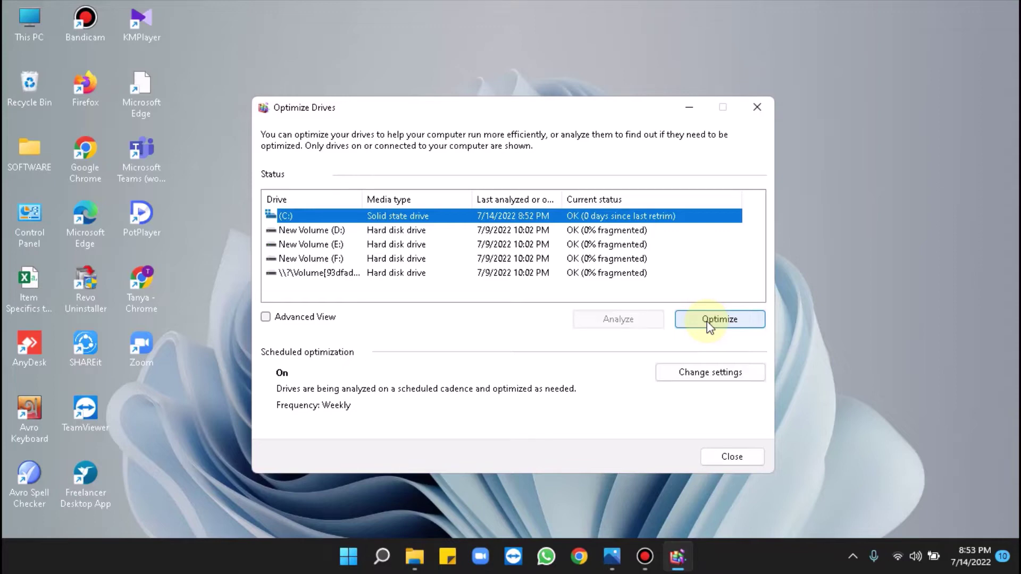
{"action": "left_click", "coordinate": [757, 109]}
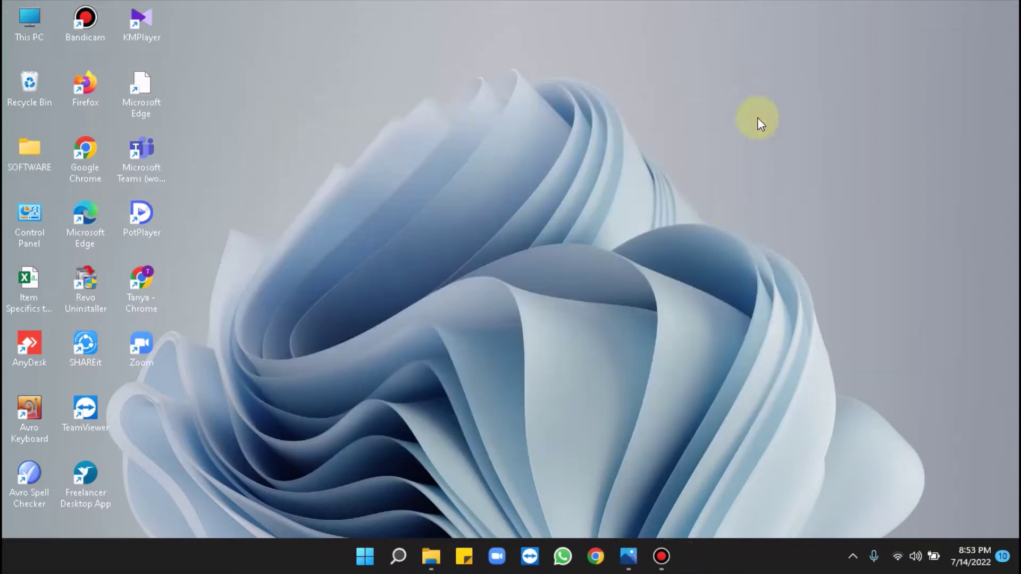
- Show the computer's power choices
{"action": "left_click", "coordinate": [357, 561]}
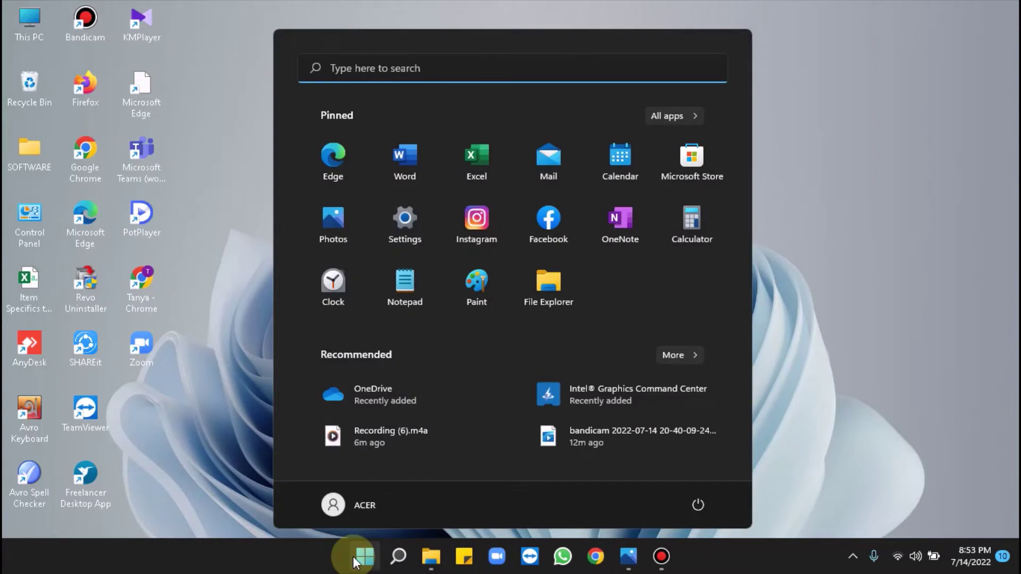
{"action": "left_click", "coordinate": [699, 504]}
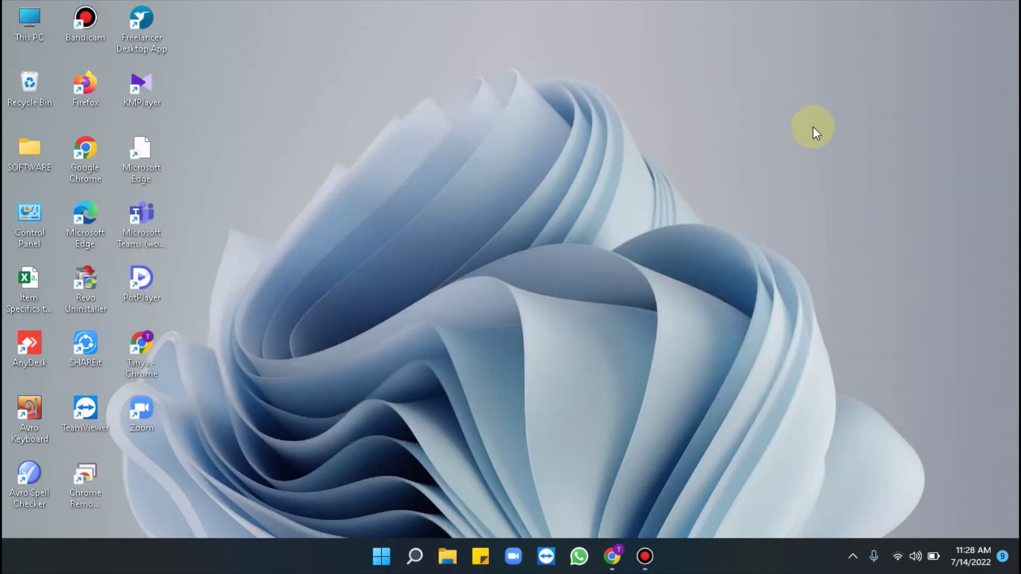
- Turn off Game Mode in the Windows gaming settings
{"action": "key", "text": "super+i"}
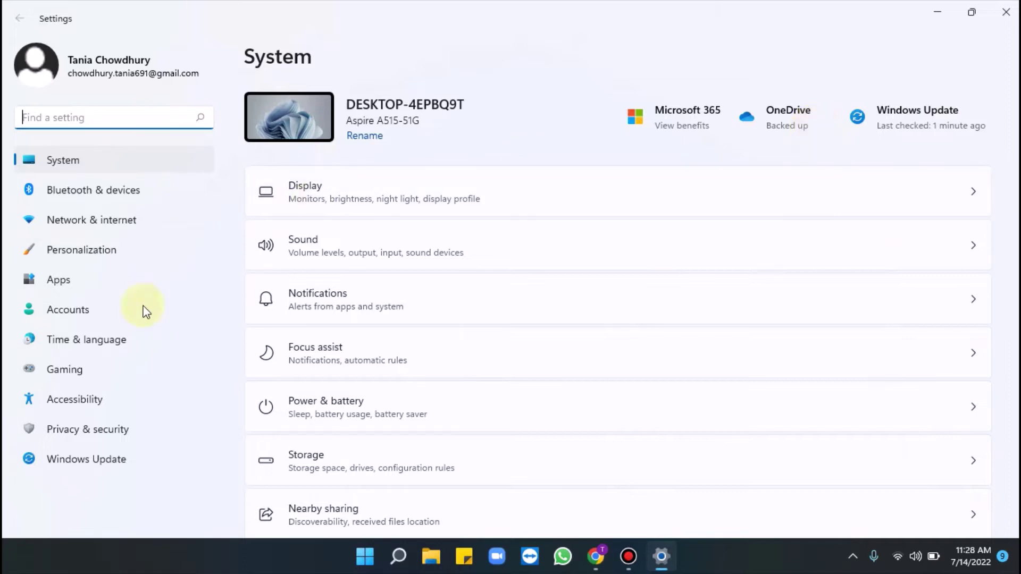
{"action": "left_click", "coordinate": [78, 367]}
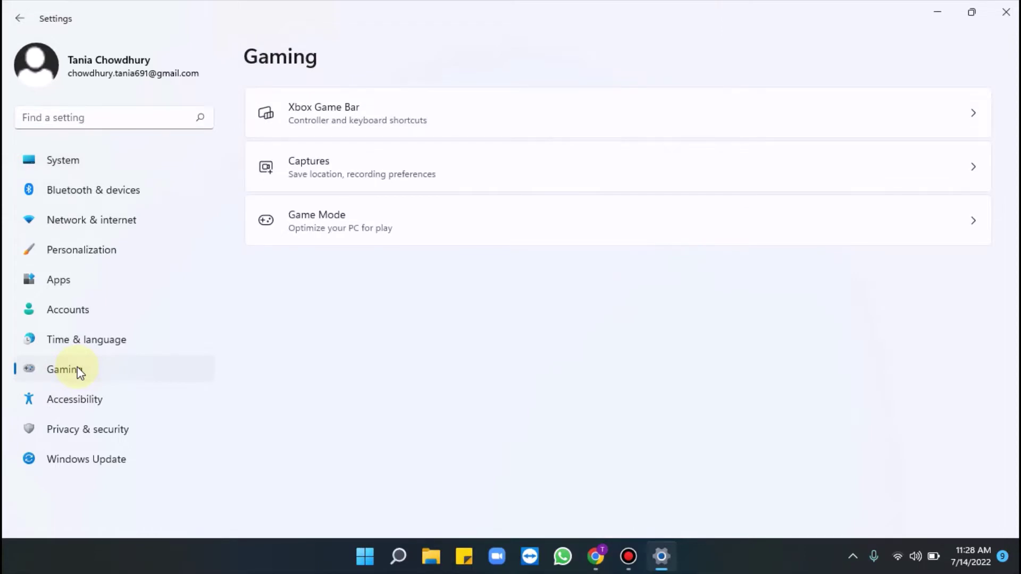
{"action": "left_click", "coordinate": [354, 229]}
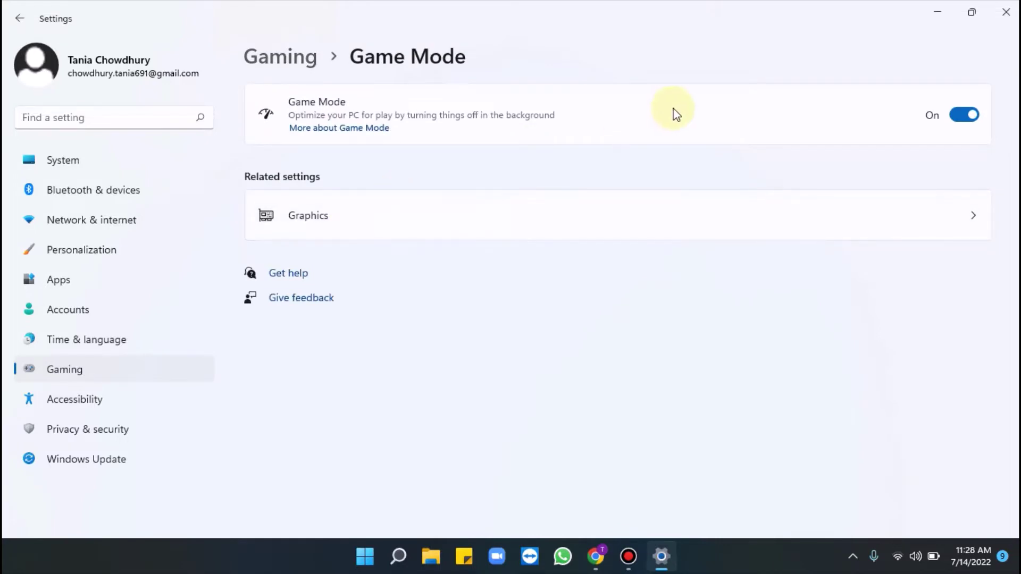
{"action": "left_click", "coordinate": [965, 114]}
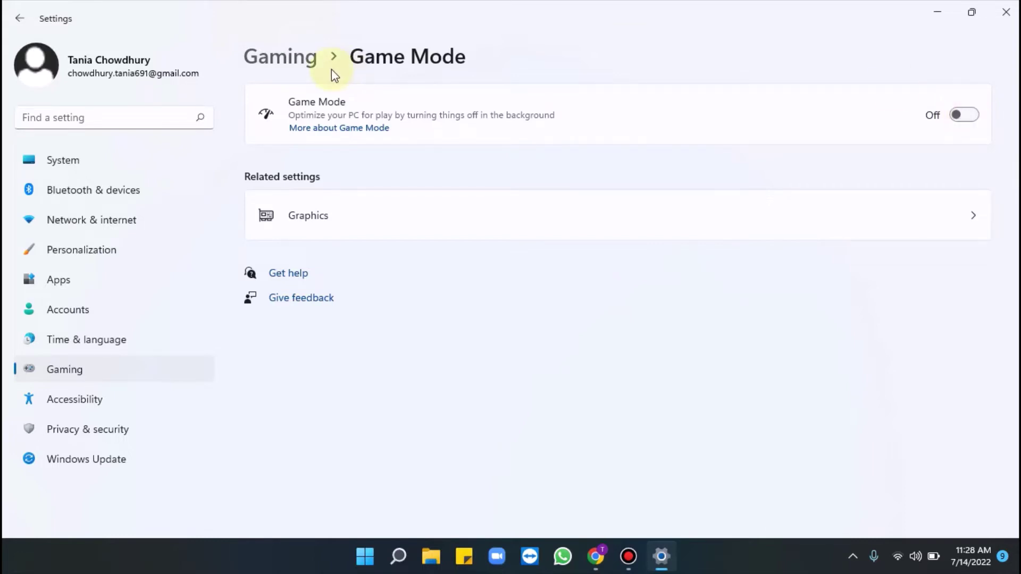
- Turn off opening Xbox Game Bar with the controller button in the gaming settings
{"action": "left_click", "coordinate": [20, 19]}
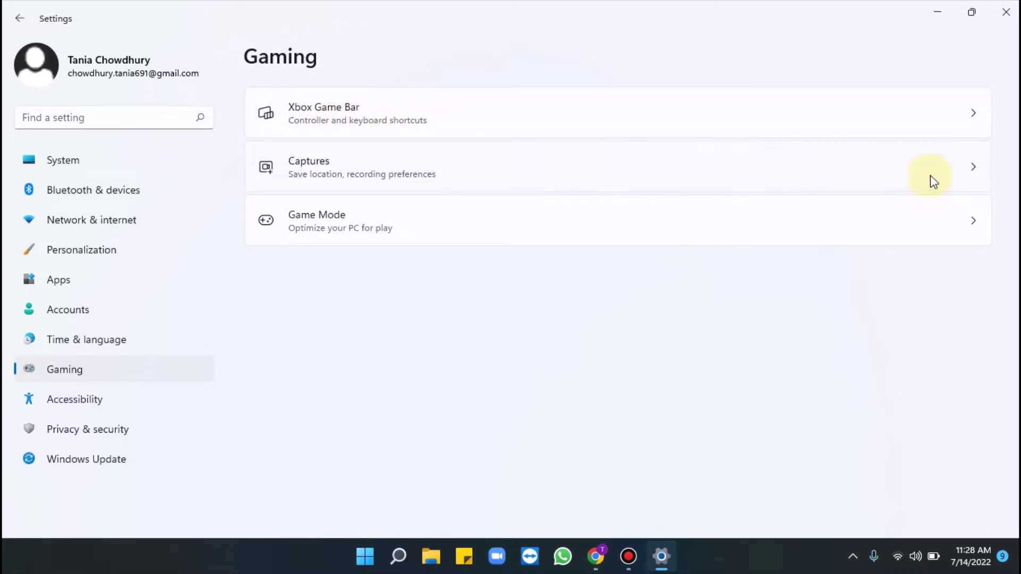
{"action": "left_click", "coordinate": [923, 124]}
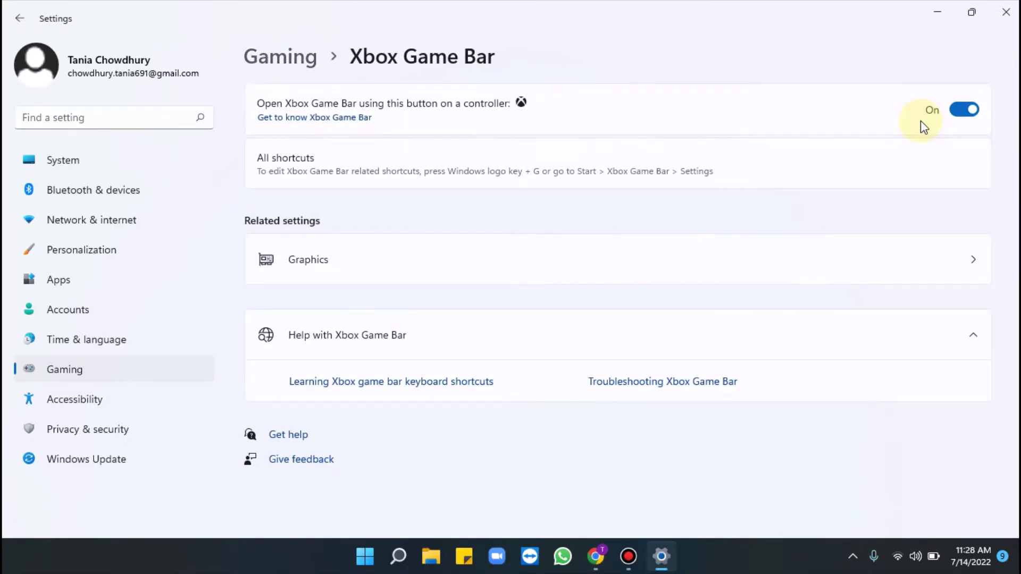
{"action": "left_click", "coordinate": [958, 109]}
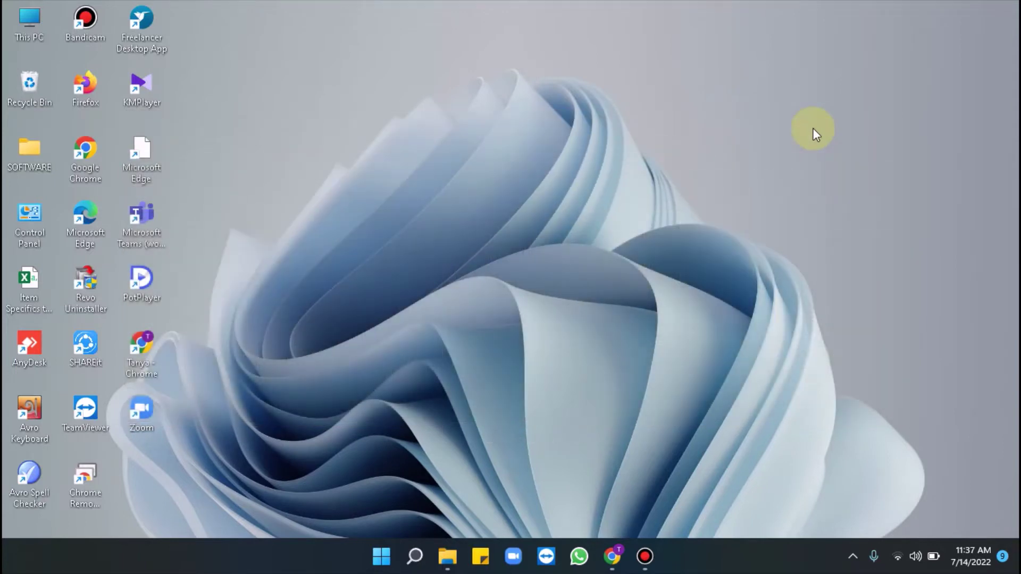
- Search Windows for "control panel" and open the Control Panel
{"action": "left_click", "coordinate": [417, 564]}
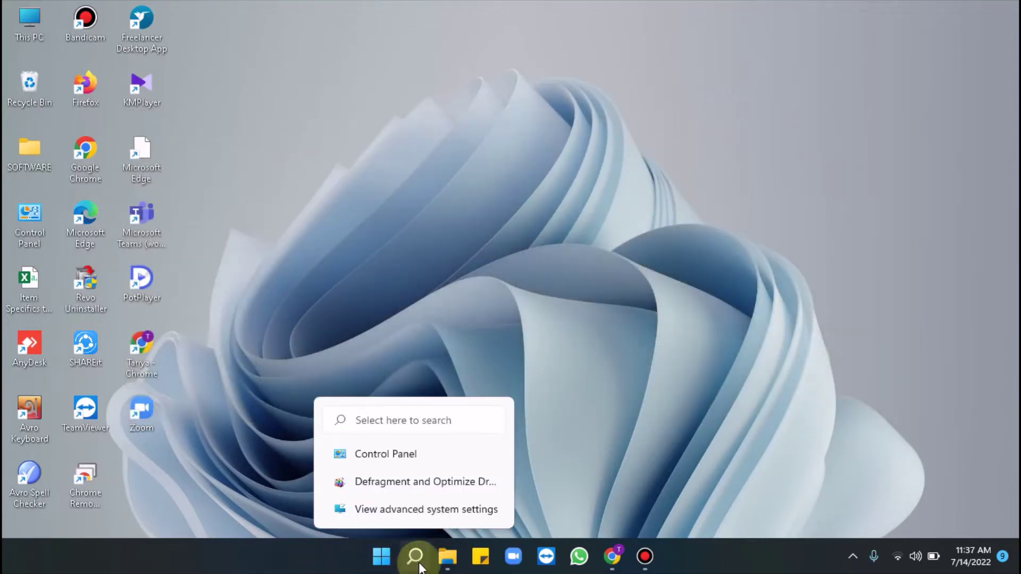
{"action": "left_click", "coordinate": [416, 558]}
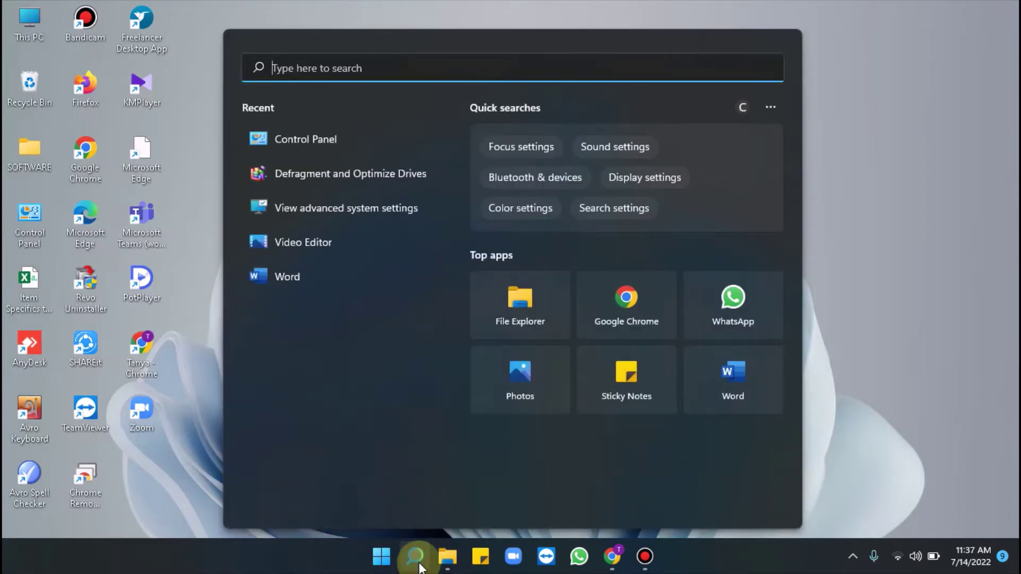
{"action": "type", "text": "control"}
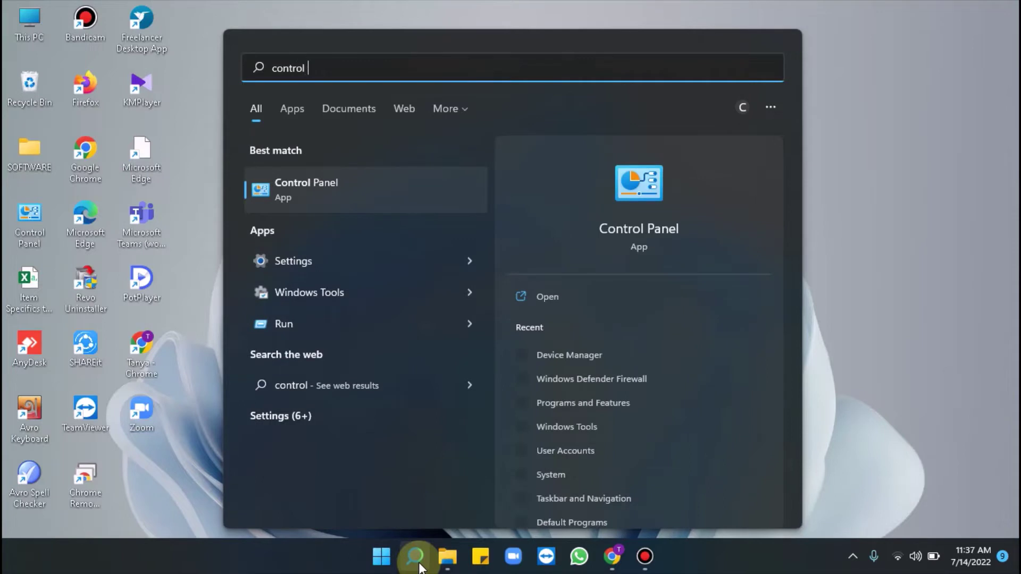
{"action": "type", "text": " pane"}
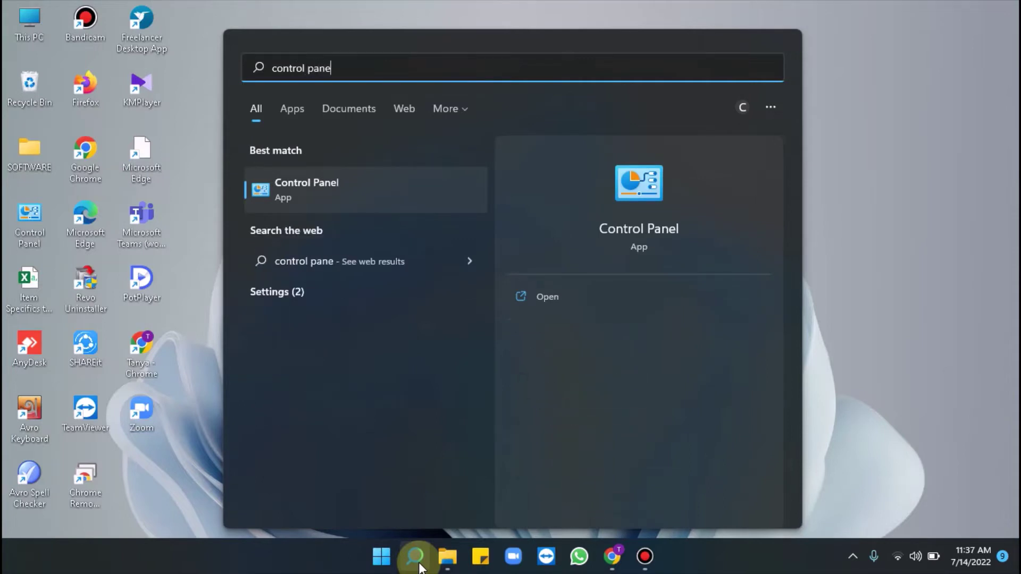
{"action": "type", "text": "l"}
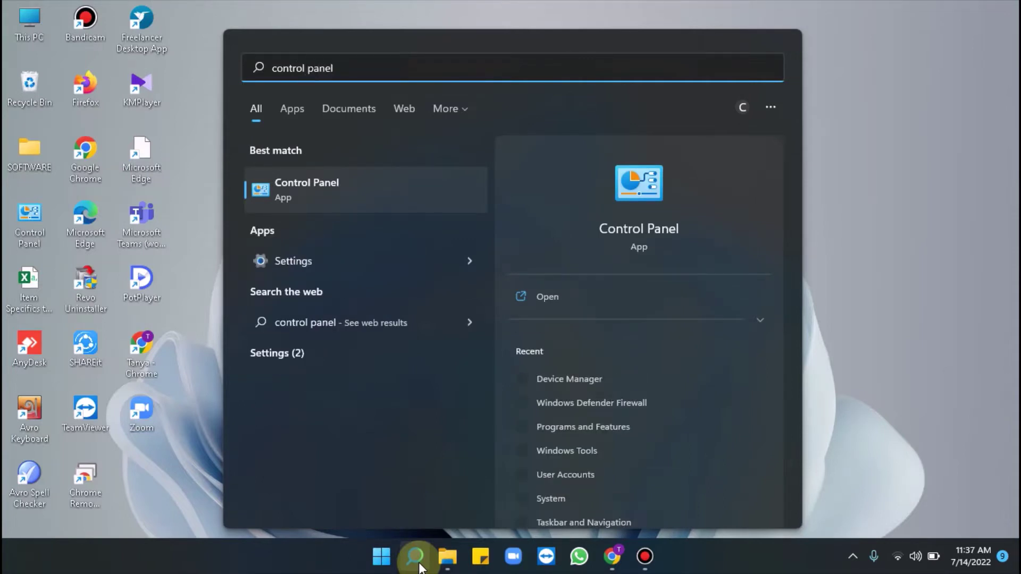
{"action": "key", "text": "Return"}
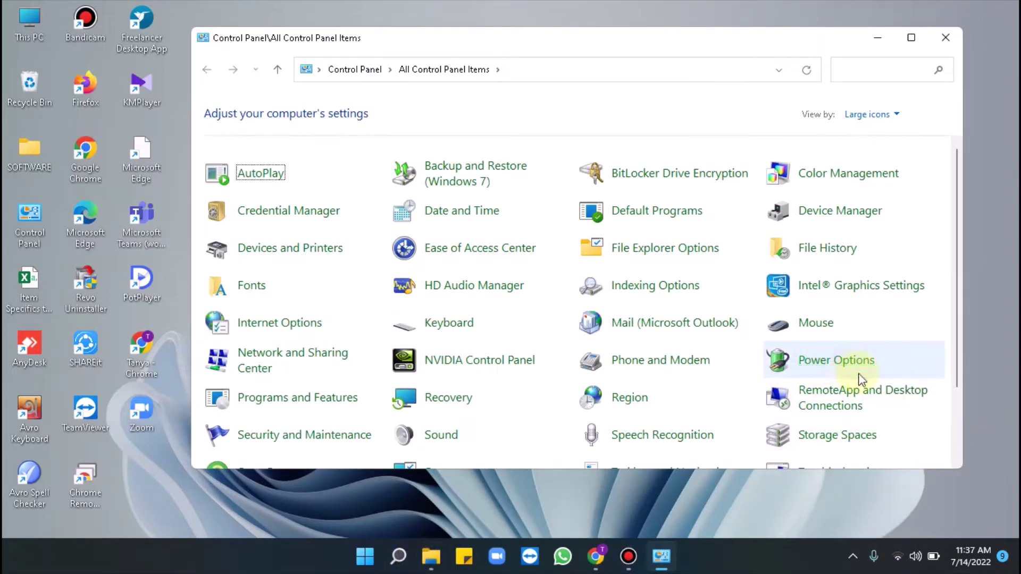
- Open Power Options in the Control Panel and activate the High Performance power plan
{"action": "left_click", "coordinate": [828, 363]}
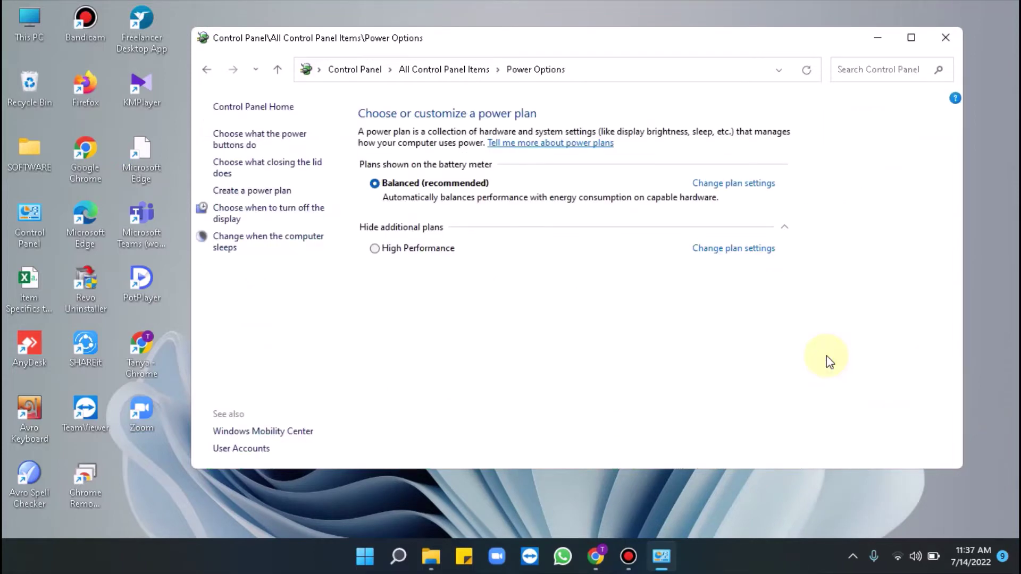
{"action": "left_click", "coordinate": [376, 251]}
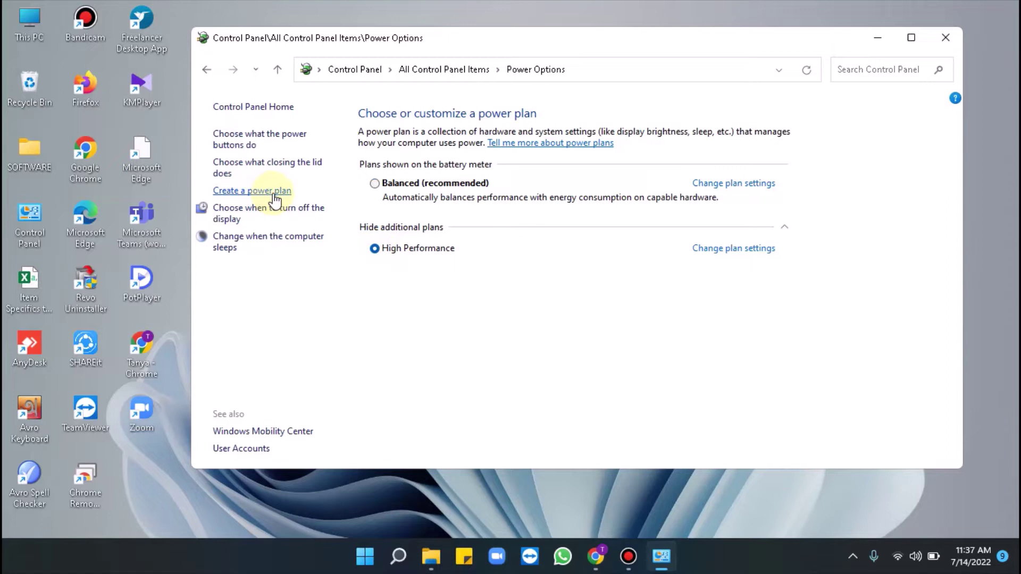
- Start creating a power plan based on High performance and name it "High performance"
{"action": "left_click", "coordinate": [274, 196]}
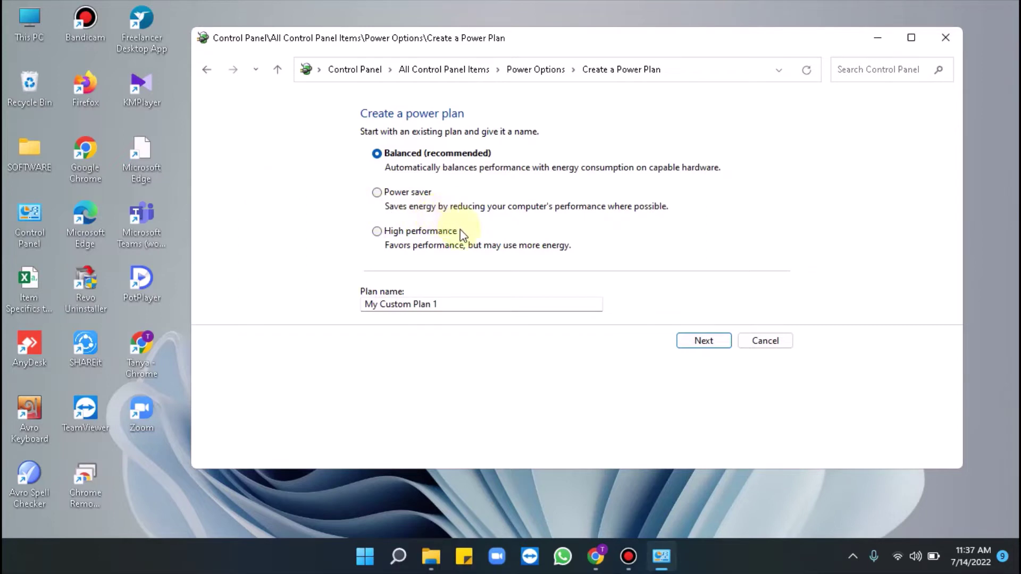
{"action": "left_click", "coordinate": [439, 240]}
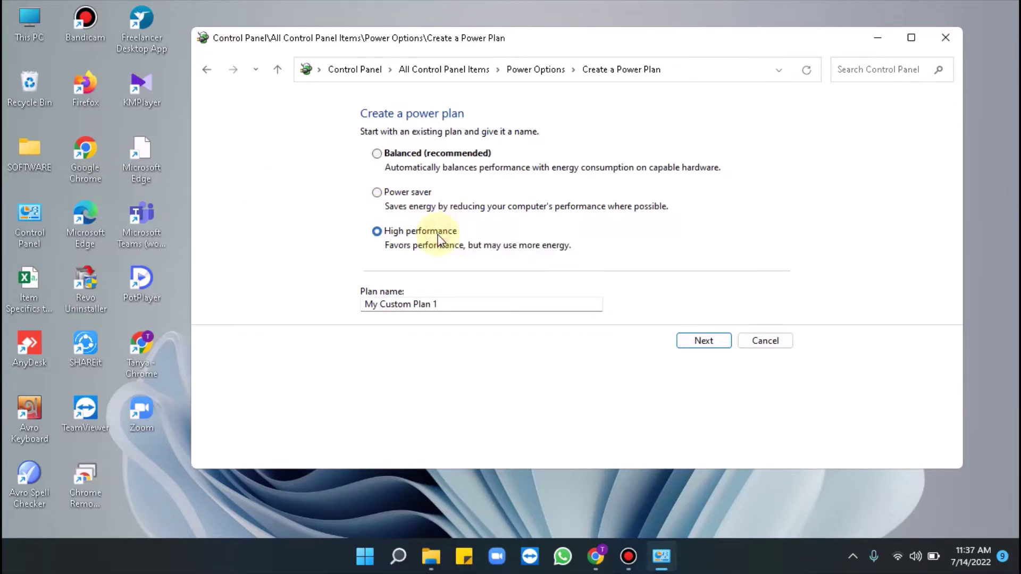
{"action": "triple_click", "coordinate": [439, 305]}
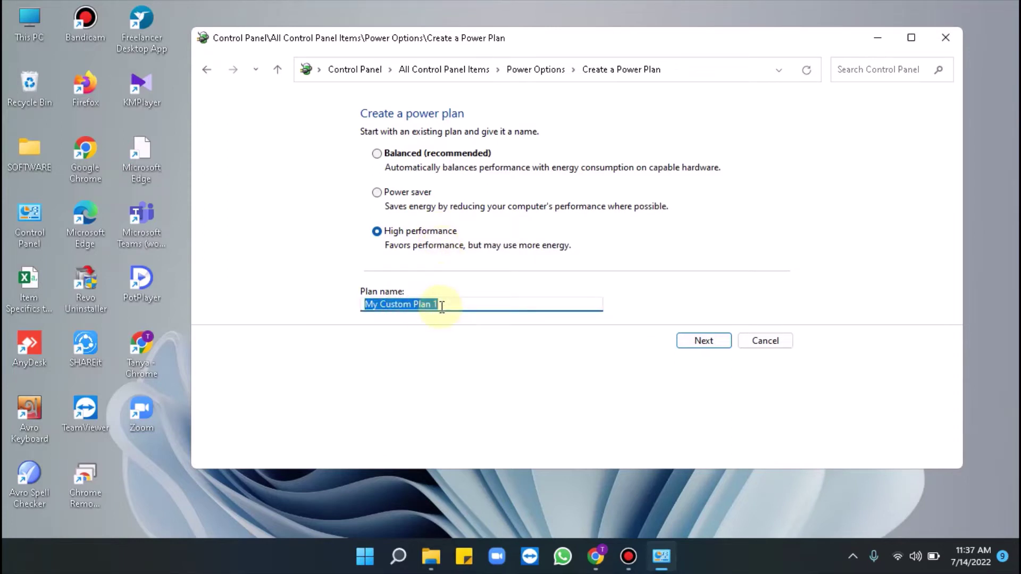
{"action": "type", "text": "High performance"}
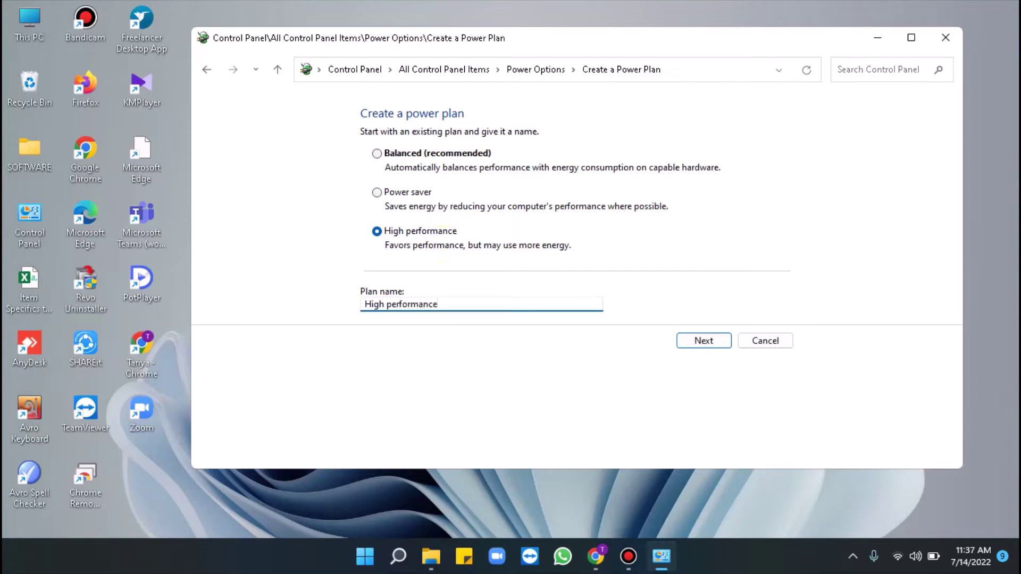
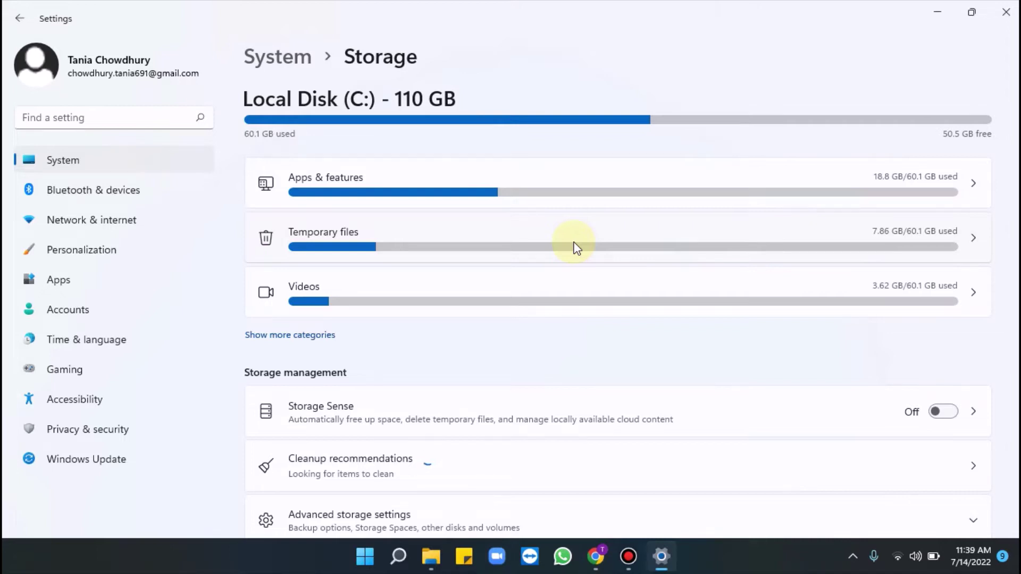
- In the storage settings' temporary files, select Recycle Bin, Windows error reports and feedback diagnostics, and Temporary Internet Files for removal
{"action": "left_click", "coordinate": [575, 246]}
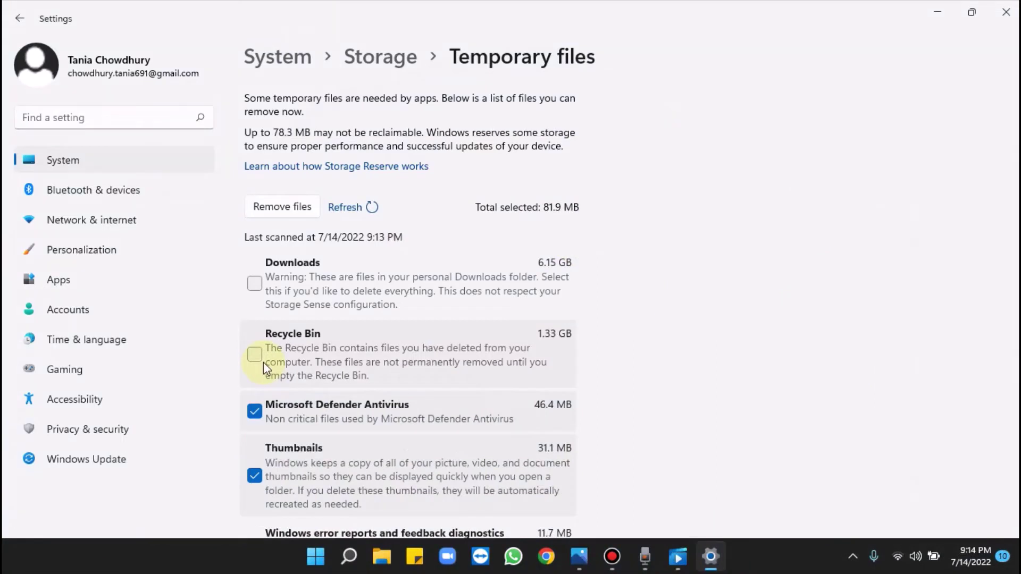
{"action": "left_click", "coordinate": [263, 362]}
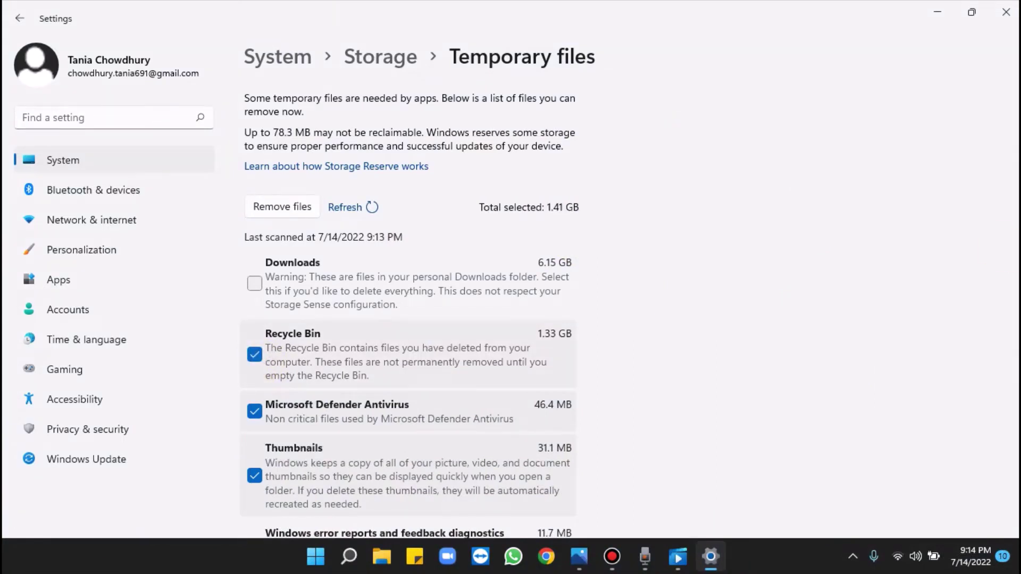
{"action": "scroll", "coordinate": [263, 362], "scroll_direction": "down", "scroll_amount": 2}
{"action": "scroll", "coordinate": [639, 324], "scroll_direction": "down", "scroll_amount": 4}
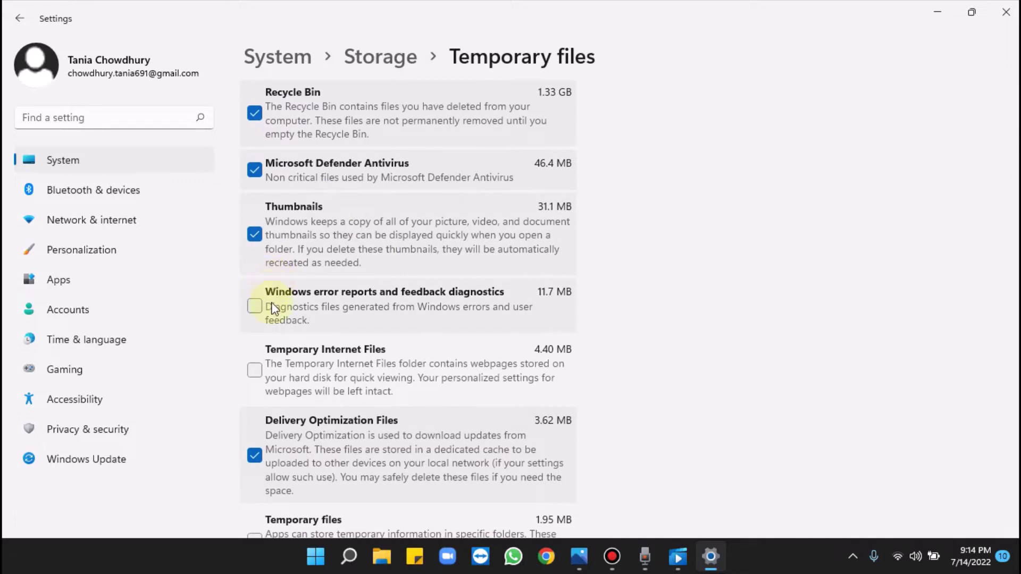
{"action": "left_click", "coordinate": [256, 310]}
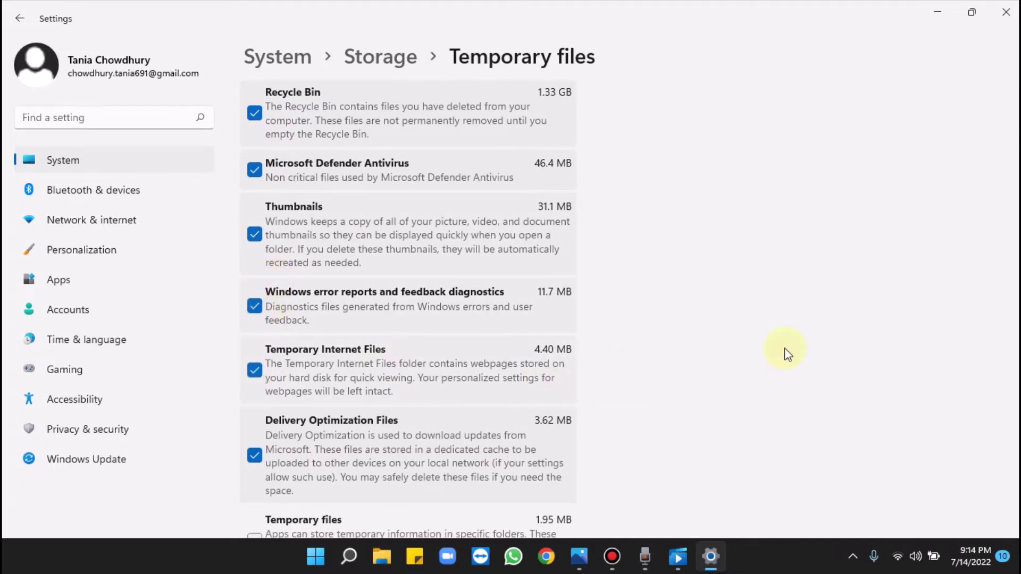
- Permanently remove the selected temporary files and close Settings
{"action": "left_click_drag", "start_coordinate": [1012, 257], "coordinate": [1012, 182]}
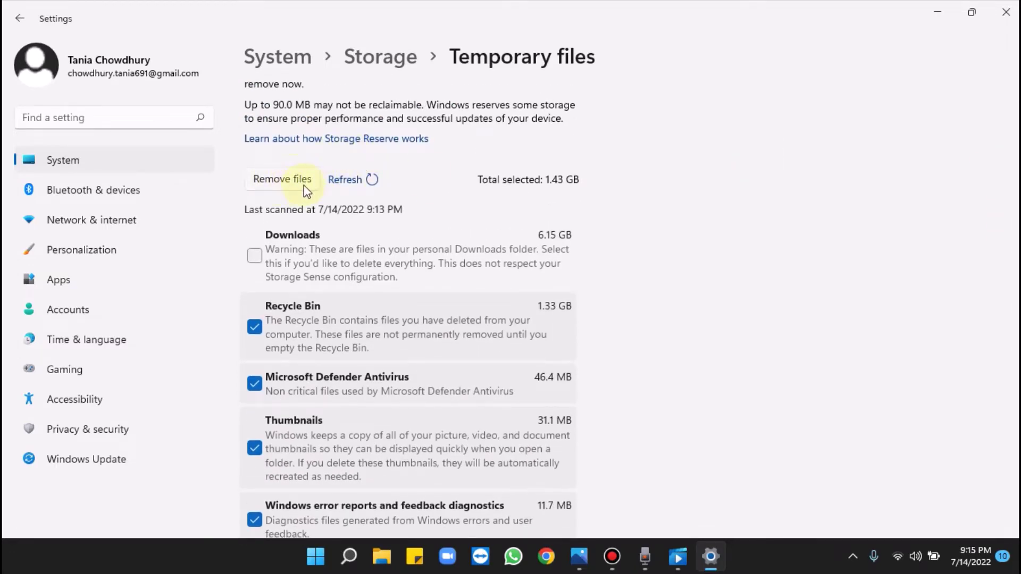
{"action": "left_click", "coordinate": [304, 185]}
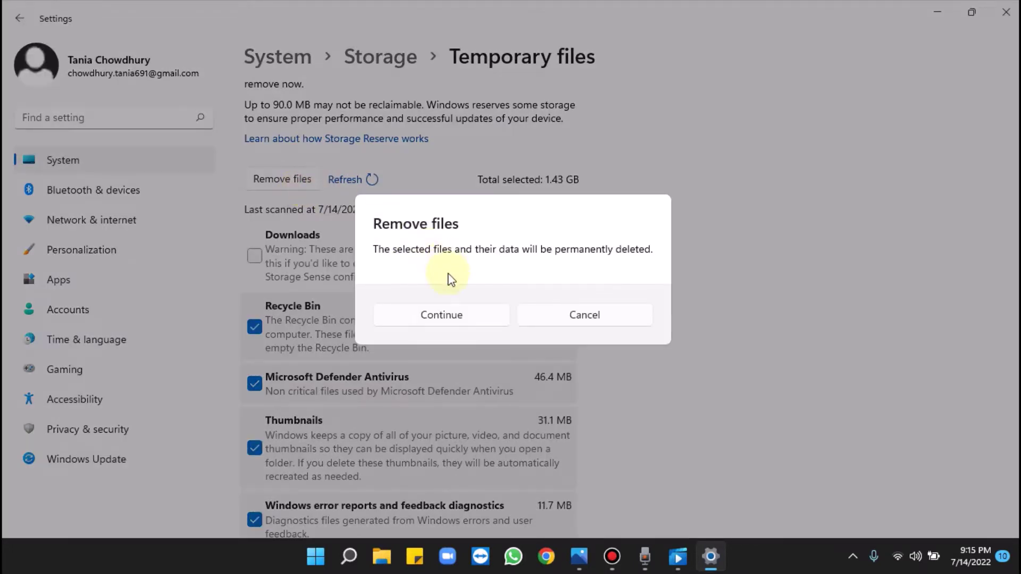
{"action": "left_click", "coordinate": [449, 317]}
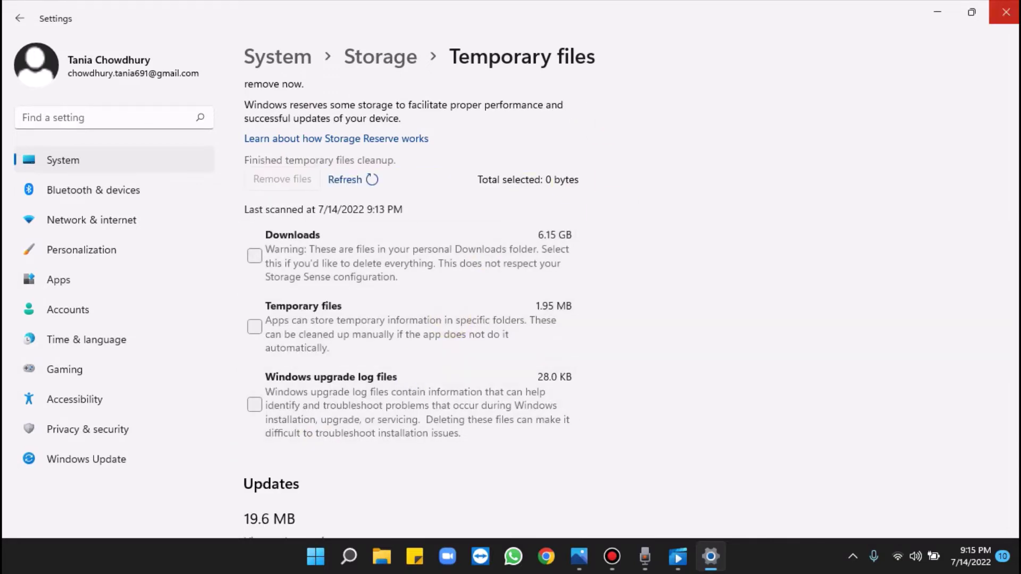
{"action": "left_click", "coordinate": [1006, 11]}
- Show the computer's power choices
{"action": "left_click", "coordinate": [330, 558]}
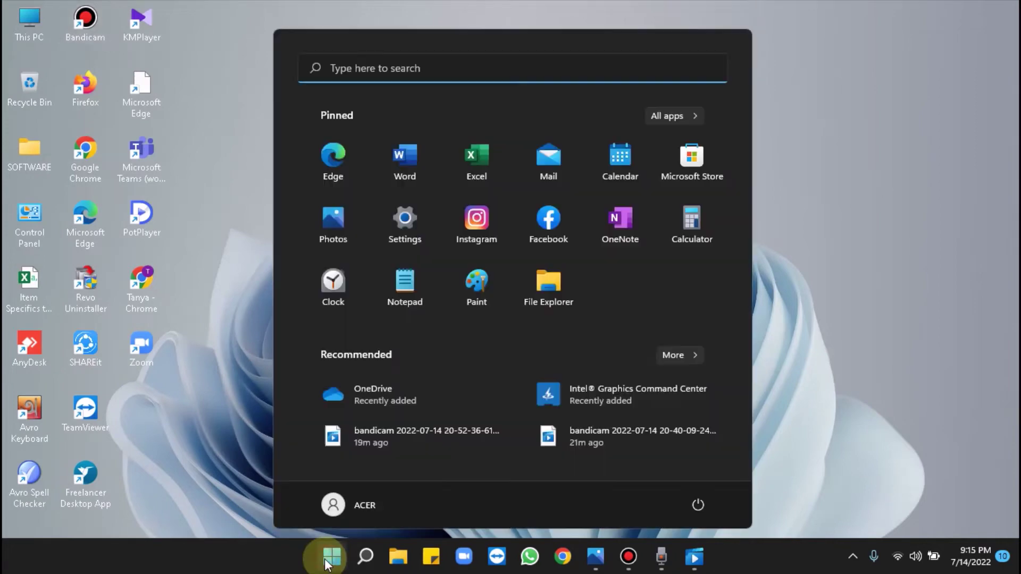
{"action": "left_click", "coordinate": [695, 503]}
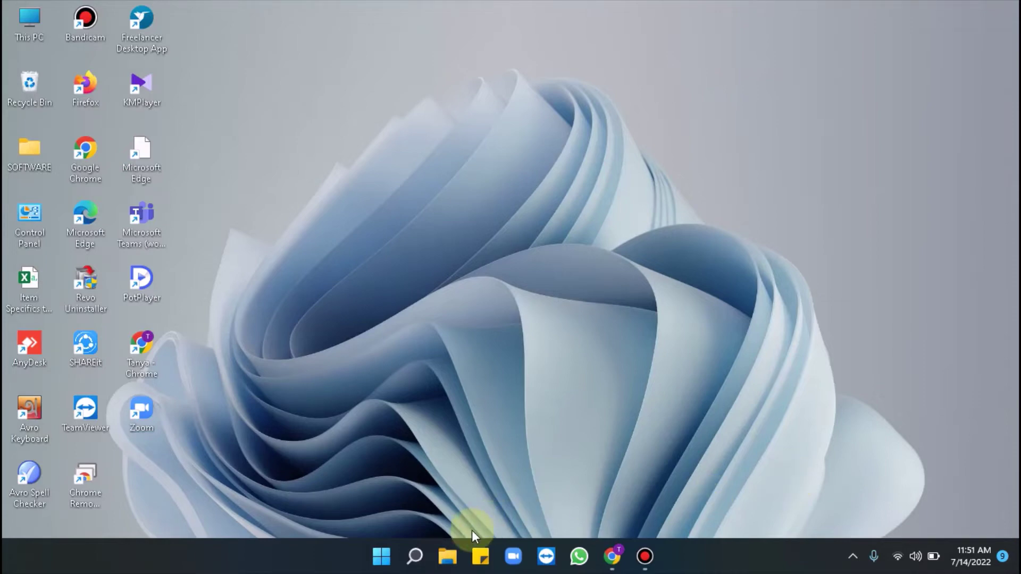
- Open Device Manager by running devmgmt.msc
{"action": "key", "text": "super+r"}
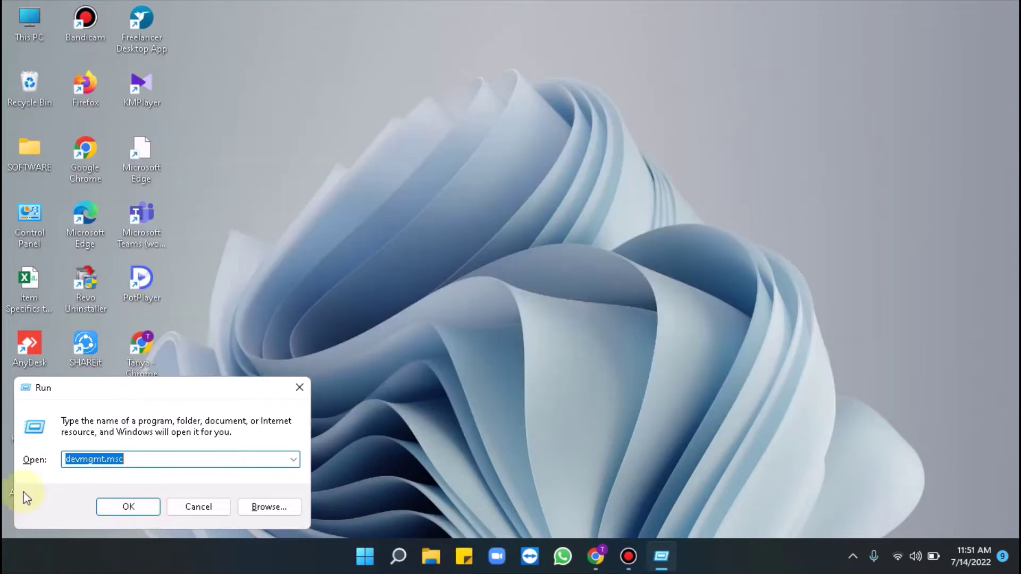
{"action": "type", "text": "dev"}
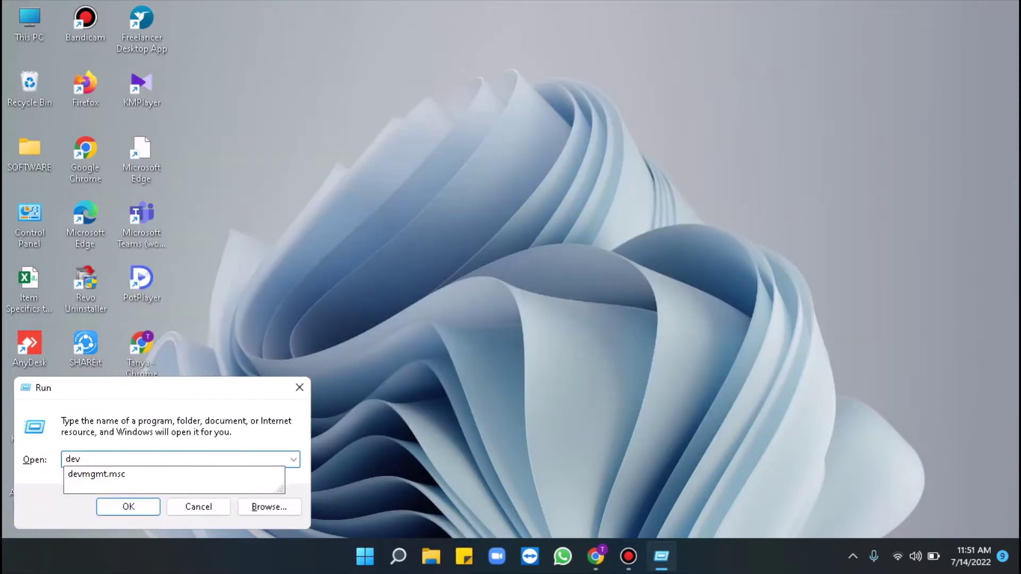
{"action": "type", "text": "mgmt.msc"}
{"action": "left_click", "coordinate": [126, 510]}
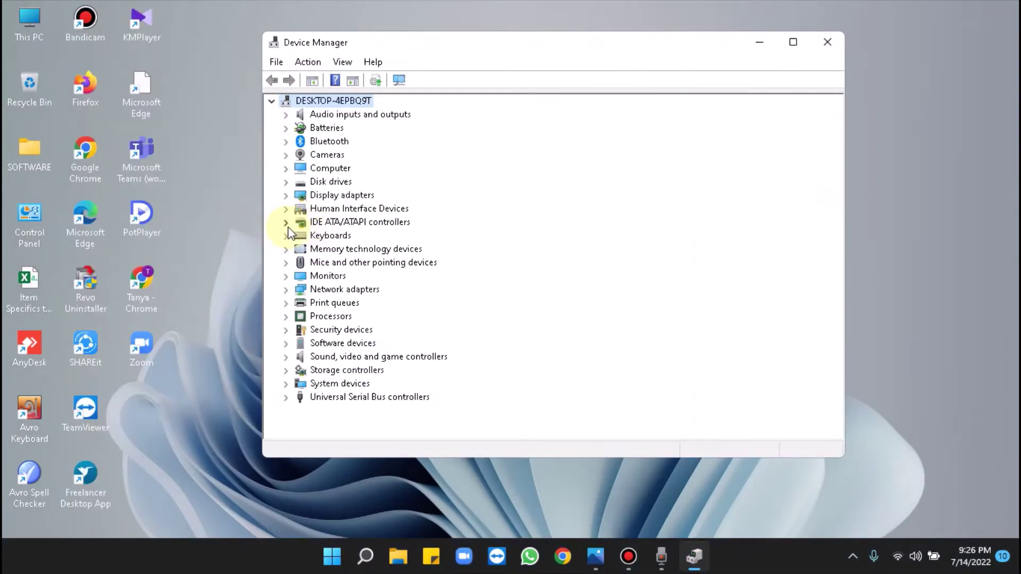
- Expand the IDE ATA/ATAPI controllers, Keyboards and Memory technology devices categories and show the available actions for the Realtek PCIE CardReader
{"action": "left_click", "coordinate": [287, 226]}
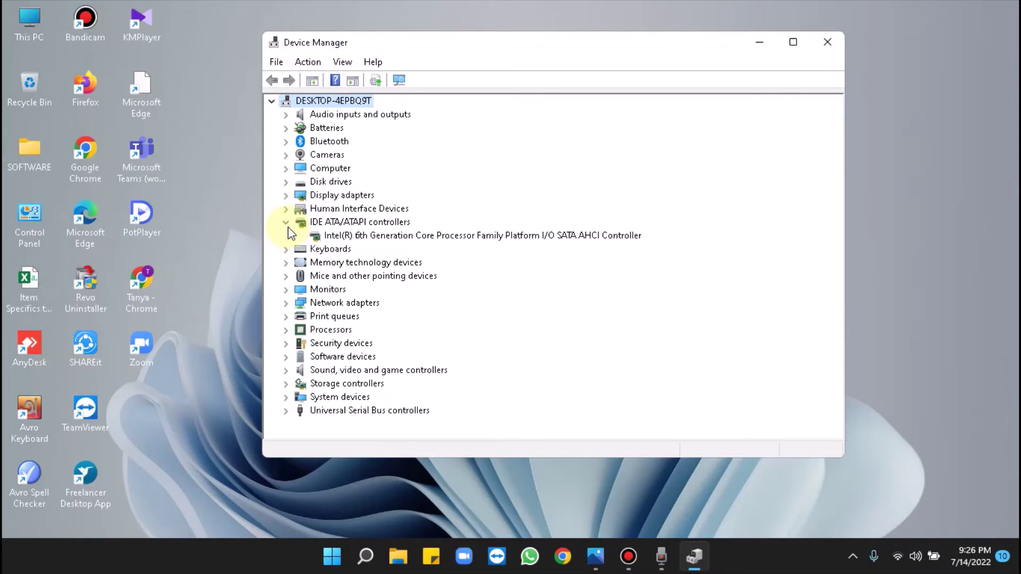
{"action": "left_click", "coordinate": [286, 251]}
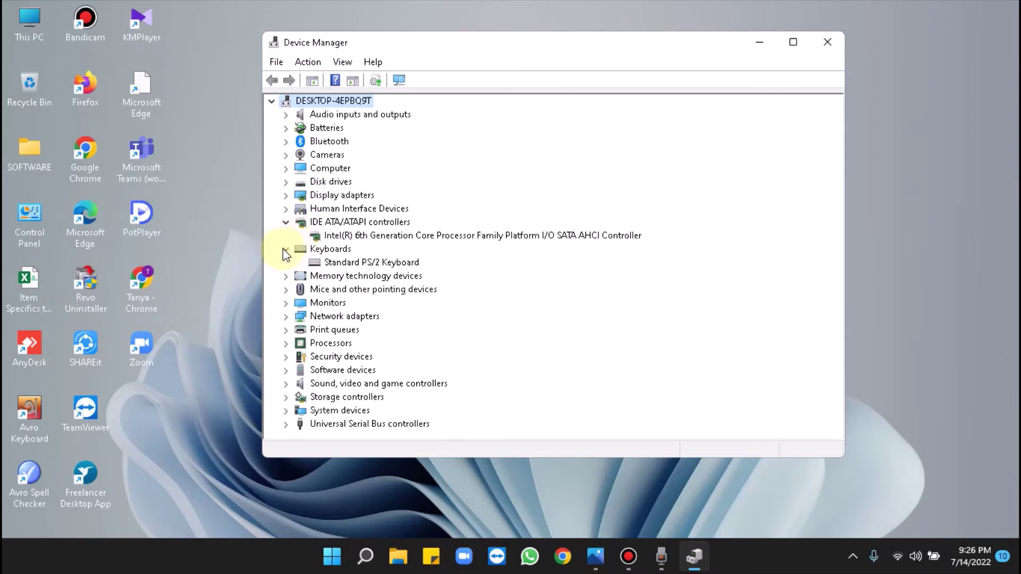
{"action": "left_click", "coordinate": [285, 278]}
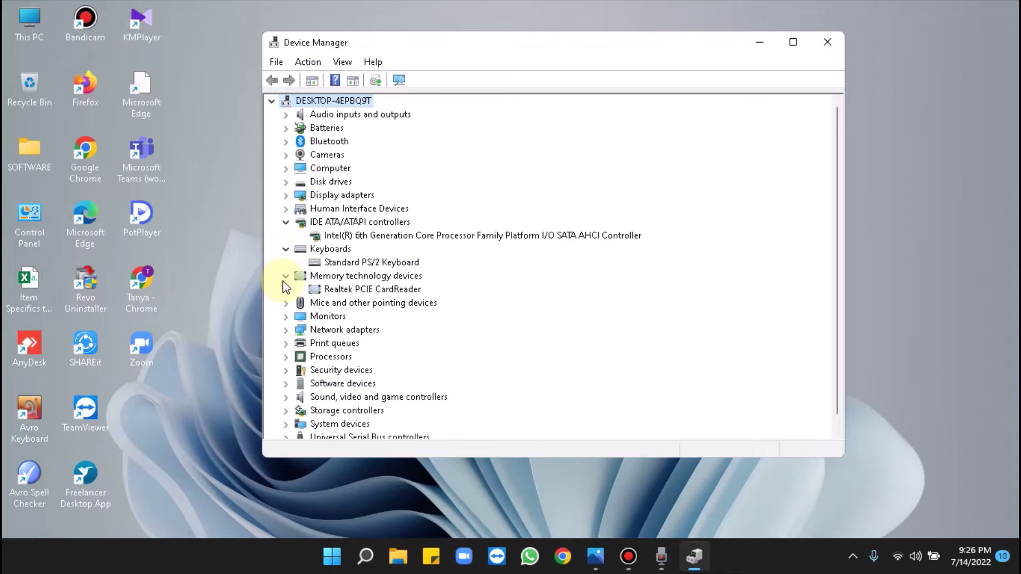
{"action": "right_click", "coordinate": [356, 292]}
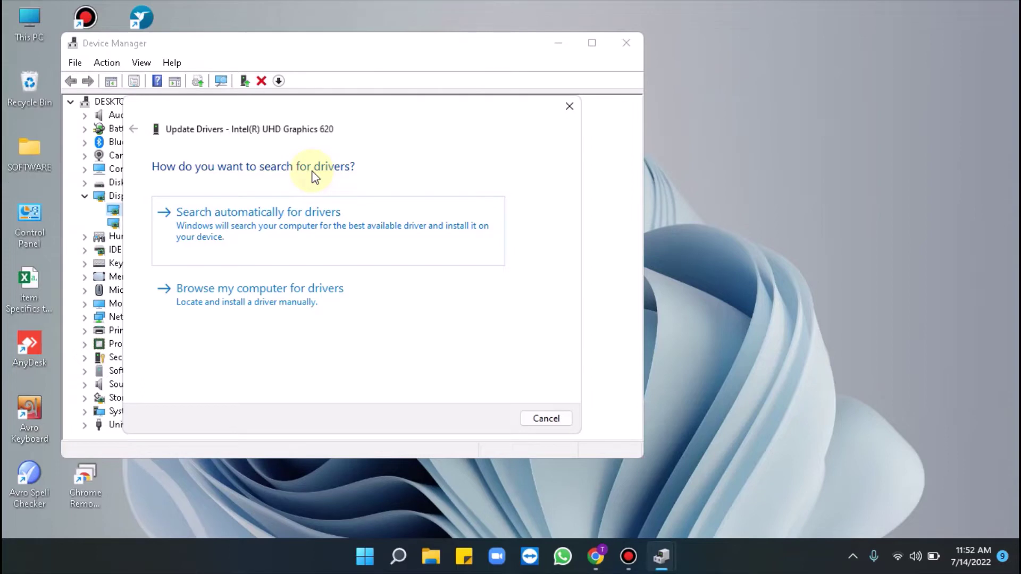
- Search automatically for updated drivers for the Intel(R) UHD Graphics 620 display adapter, and close Device Manager
{"action": "left_click", "coordinate": [267, 228]}
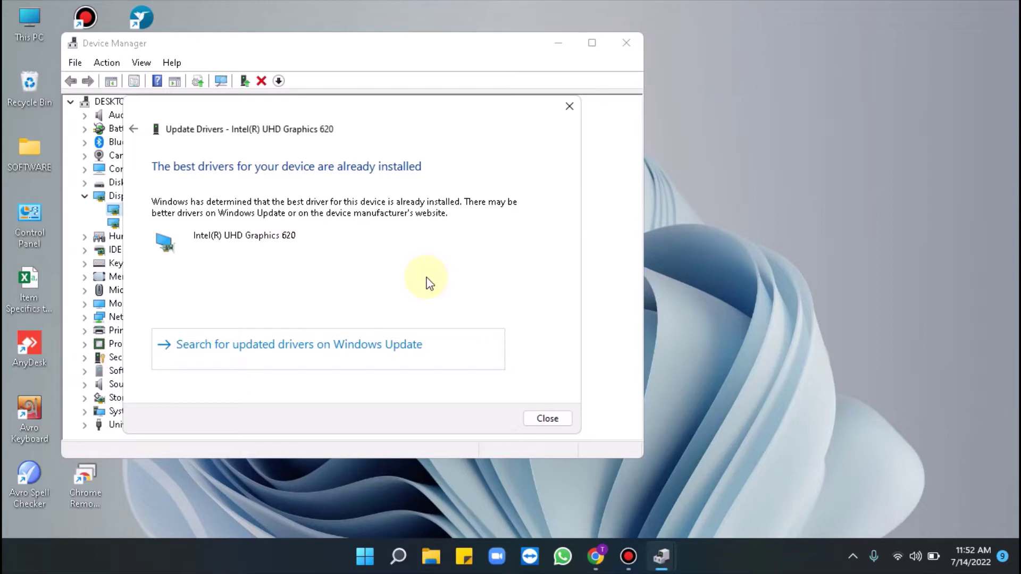
{"action": "left_click", "coordinate": [568, 106]}
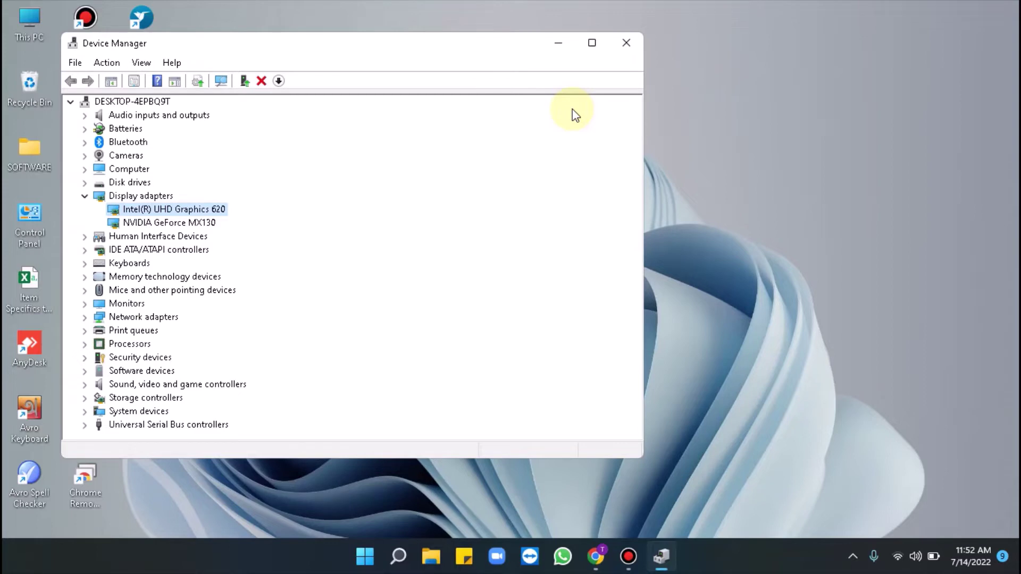
{"action": "left_click", "coordinate": [626, 43]}
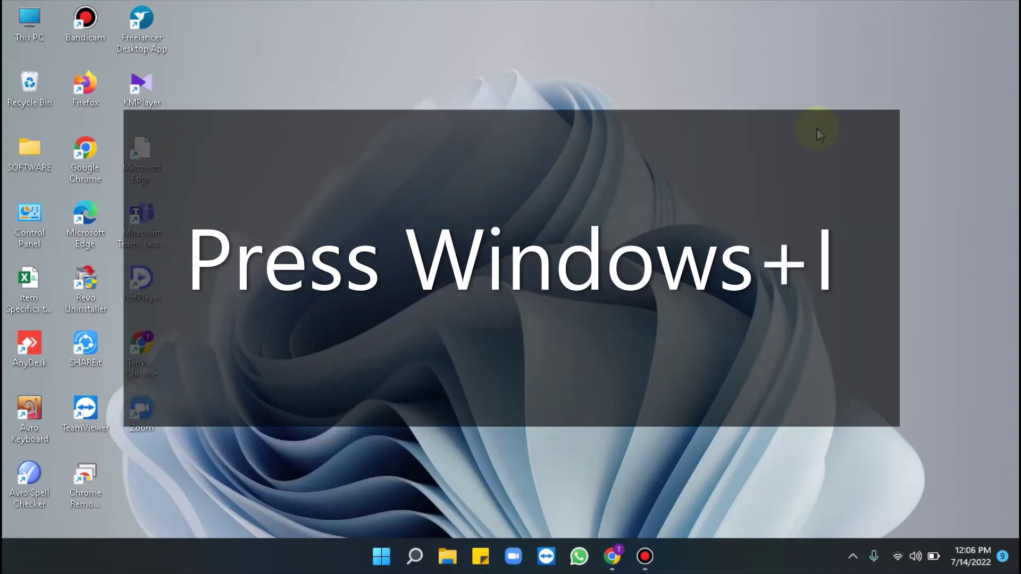
- In the system notification settings, turn off device setup suggestions and the tips and suggestions for using Windows
{"action": "key", "text": "super+i"}
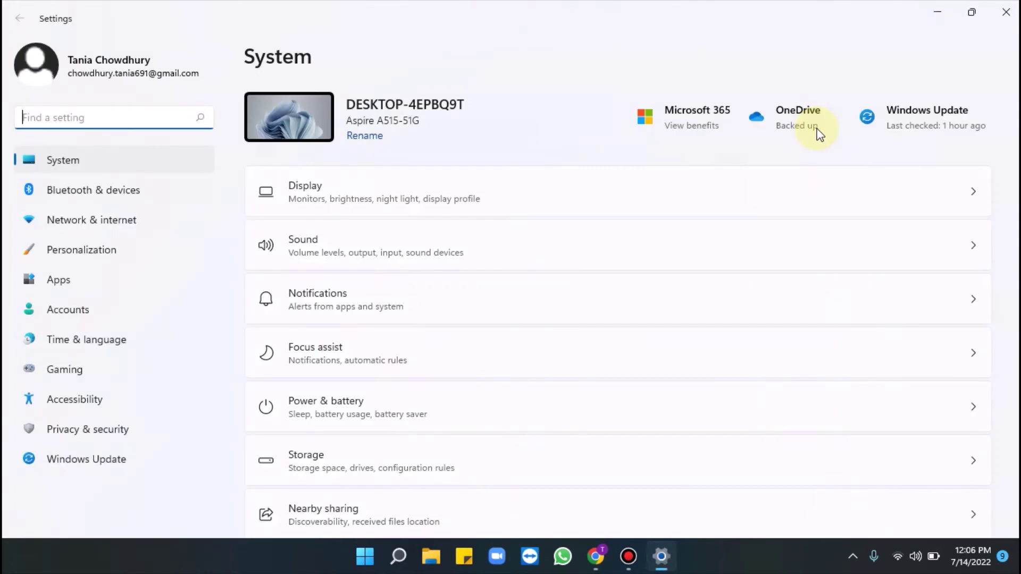
{"action": "left_click", "coordinate": [376, 310]}
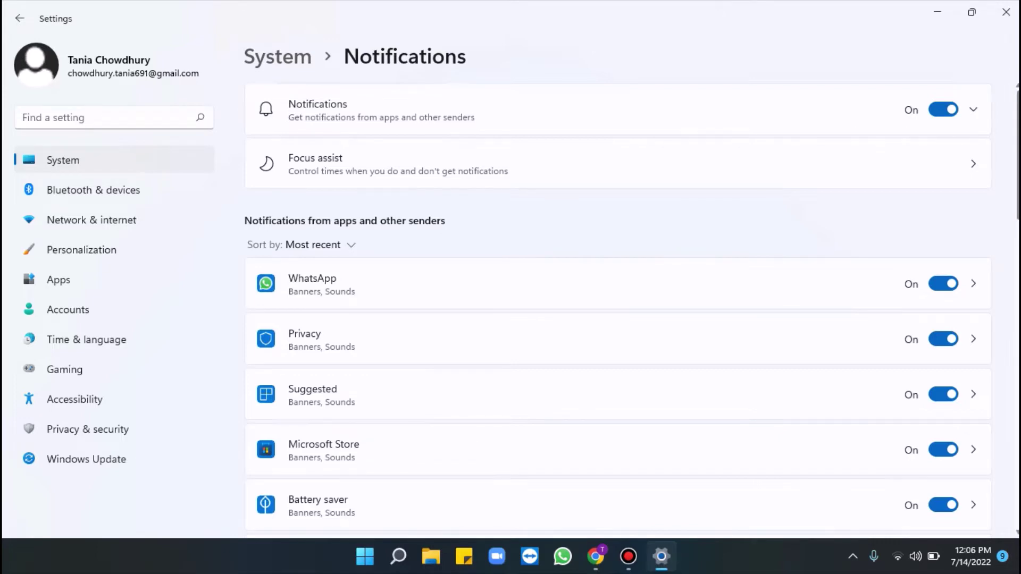
{"action": "scroll", "coordinate": [617, 309], "scroll_direction": "down", "scroll_amount": 10}
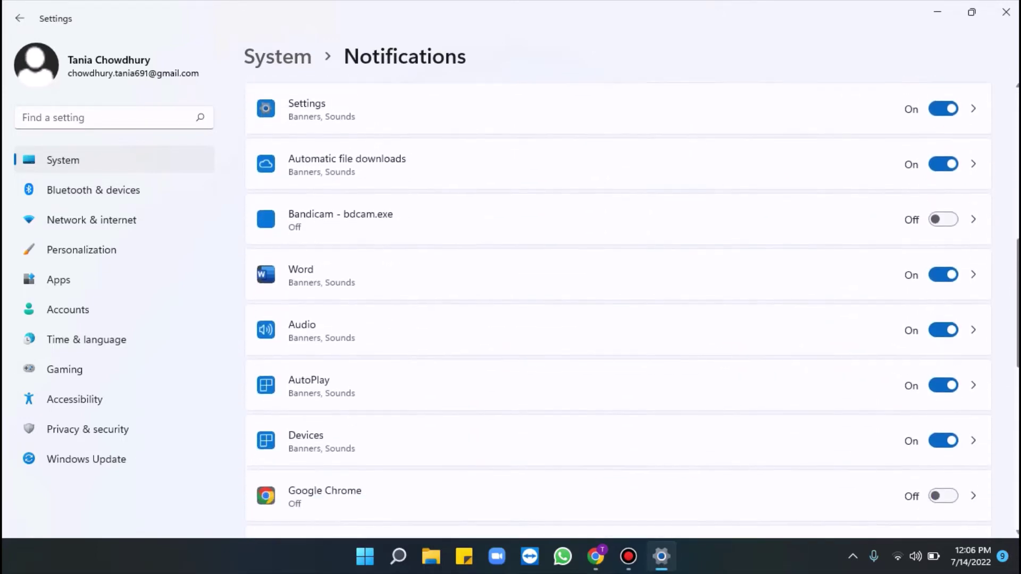
{"action": "scroll", "coordinate": [617, 308], "scroll_direction": "down", "scroll_amount": 10}
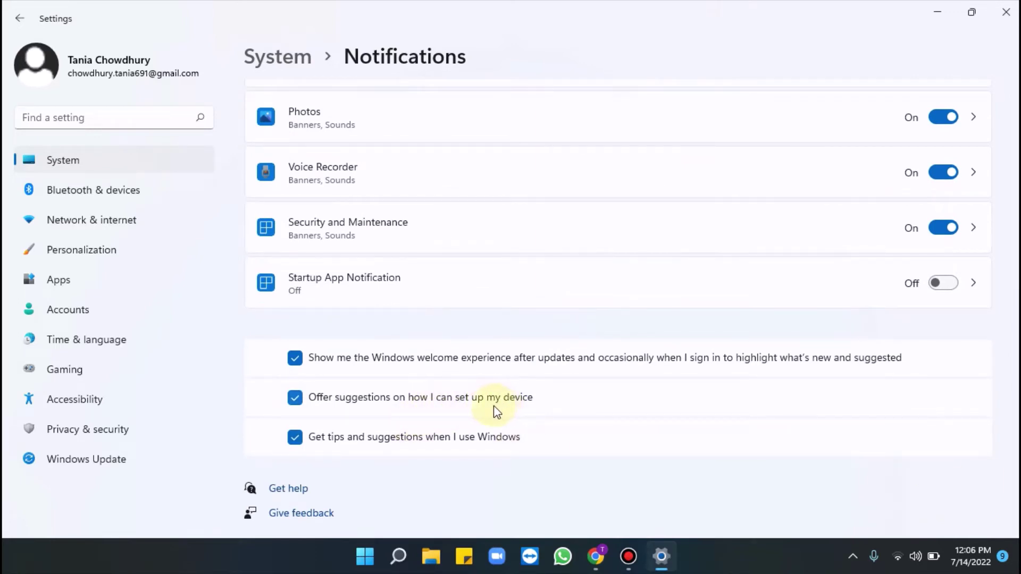
{"action": "left_click", "coordinate": [302, 403]}
{"action": "left_click", "coordinate": [294, 437]}
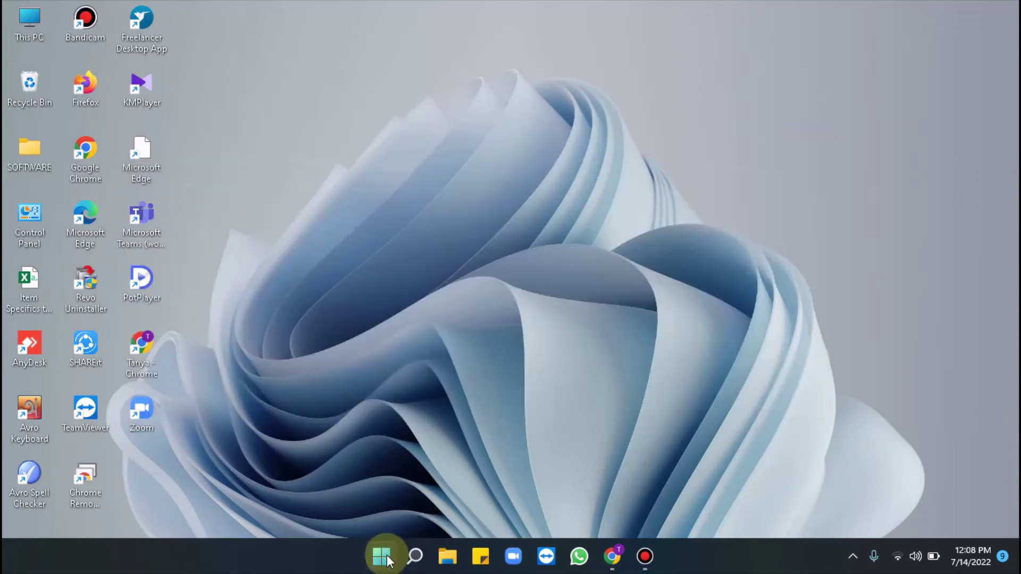
- Search Windows for "cmd" and run Command Prompt as administrator
{"action": "left_click", "coordinate": [382, 556]}
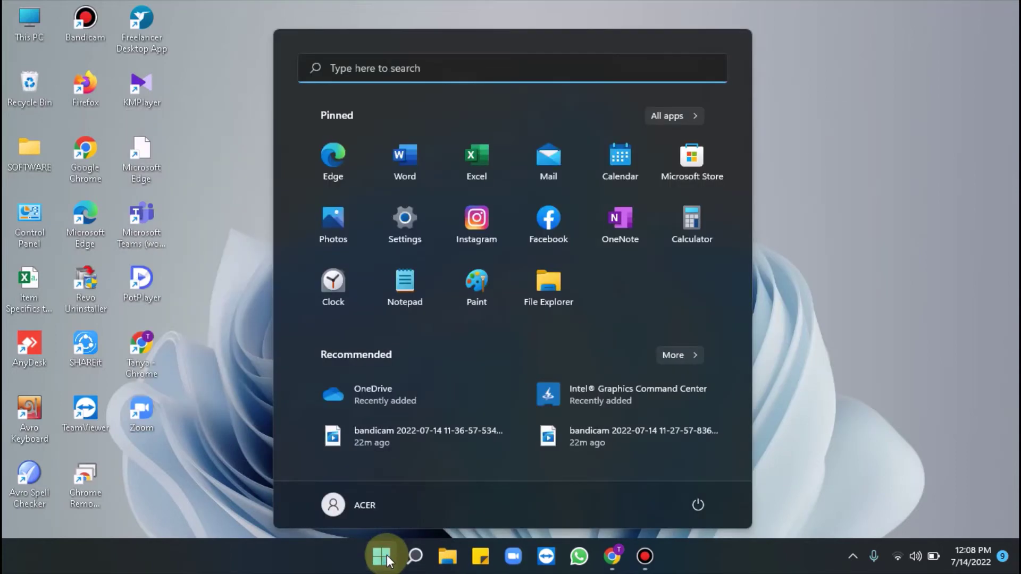
{"action": "type", "text": "cmd"}
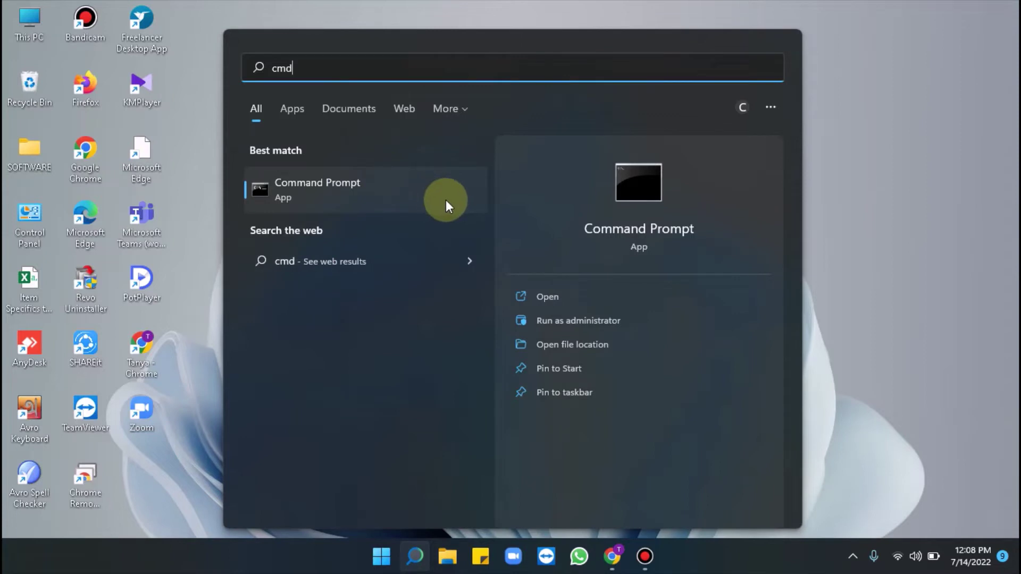
{"action": "left_click", "coordinate": [579, 322]}
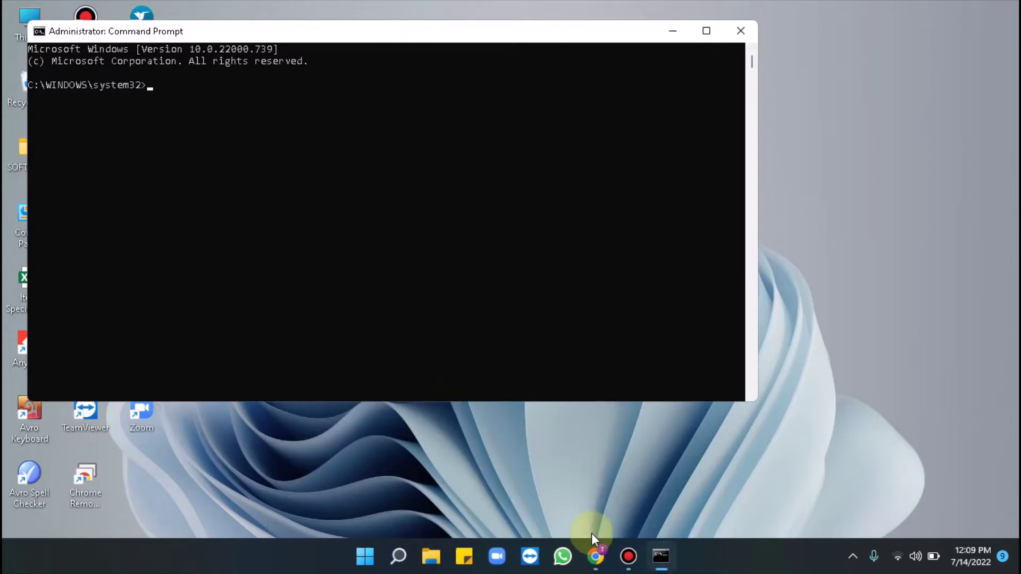
- In Command Prompt, run the web page's copied "Reg Add HKCU\Software\Microsoft\Windows\CurrentVersion\BackgroundAccessApplications /v GlobalUserDisabled /t REG_DWORD /d 0 /f" and close the window
{"action": "left_click", "coordinate": [595, 556]}
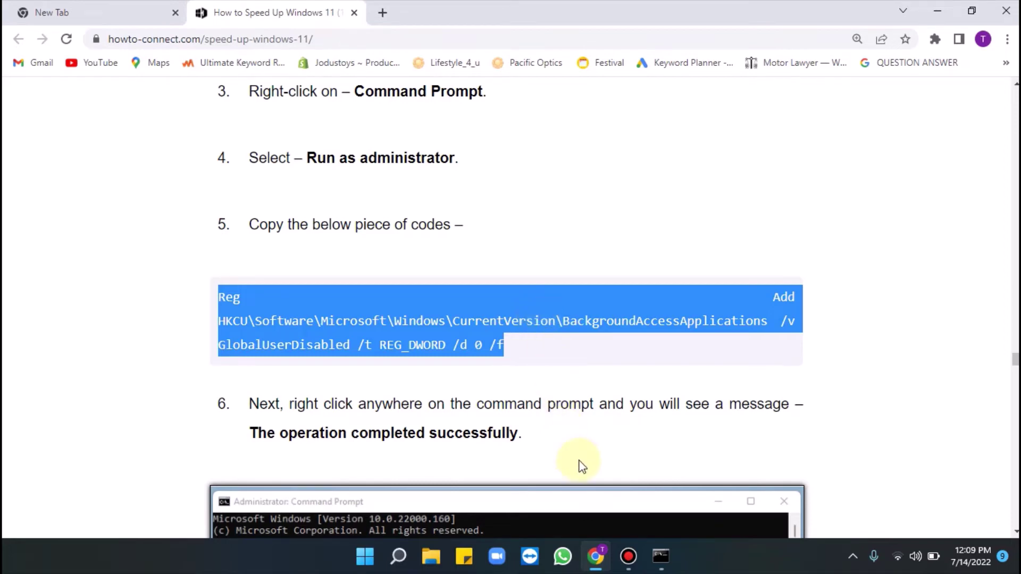
{"action": "left_click", "coordinate": [659, 558]}
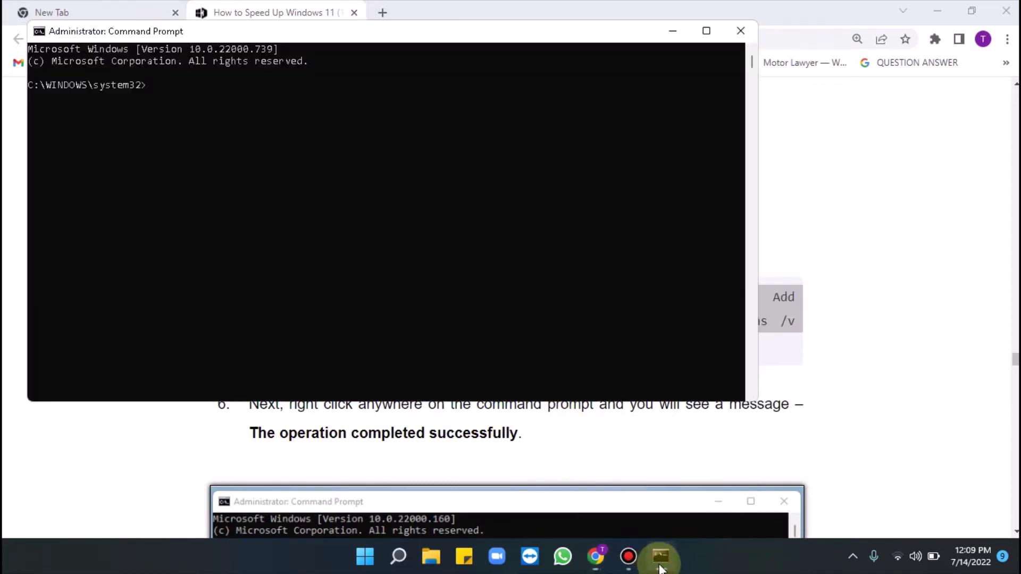
{"action": "right_click", "coordinate": [162, 86]}
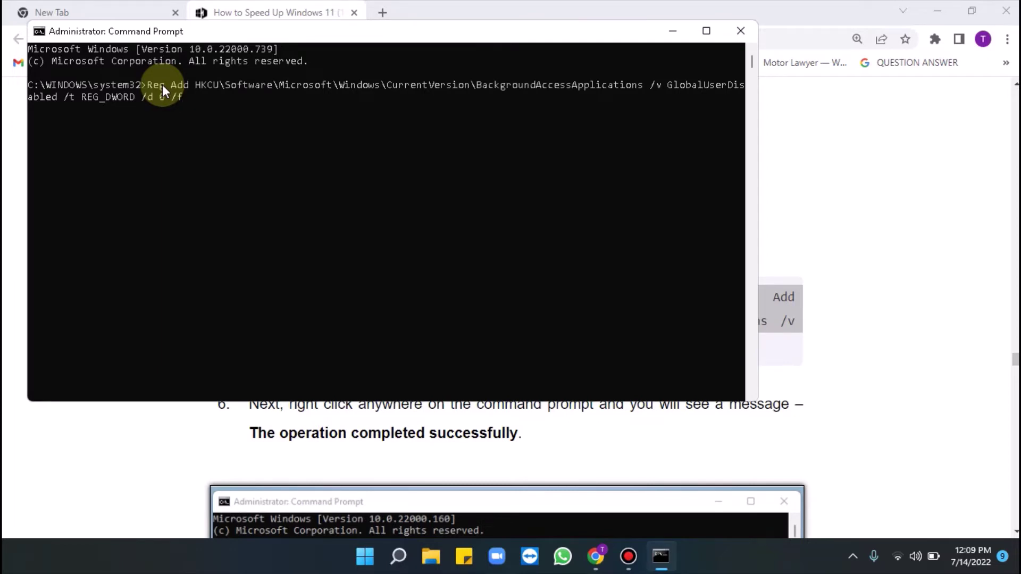
{"action": "key", "text": "Return"}
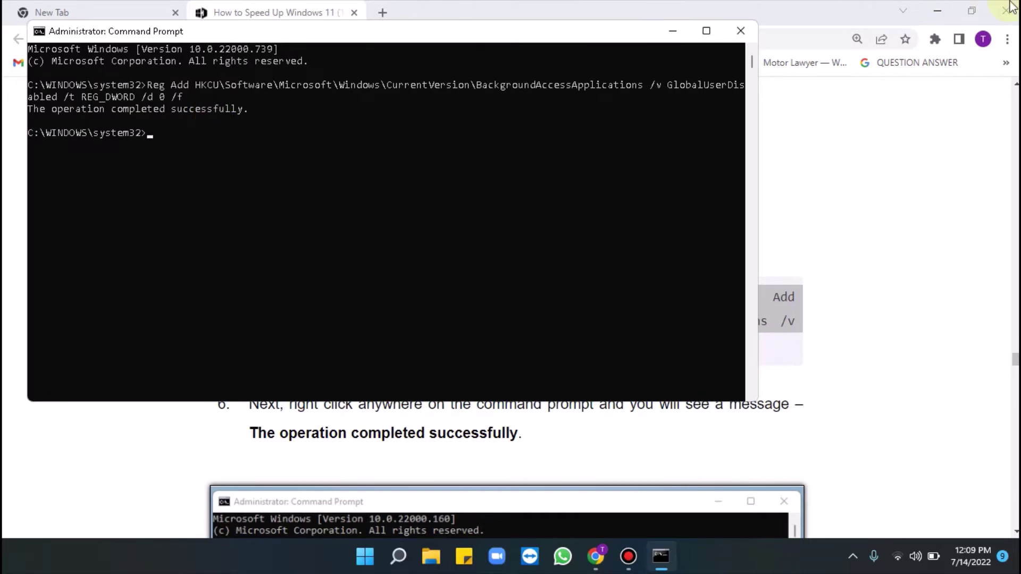
{"action": "left_click", "coordinate": [738, 33]}
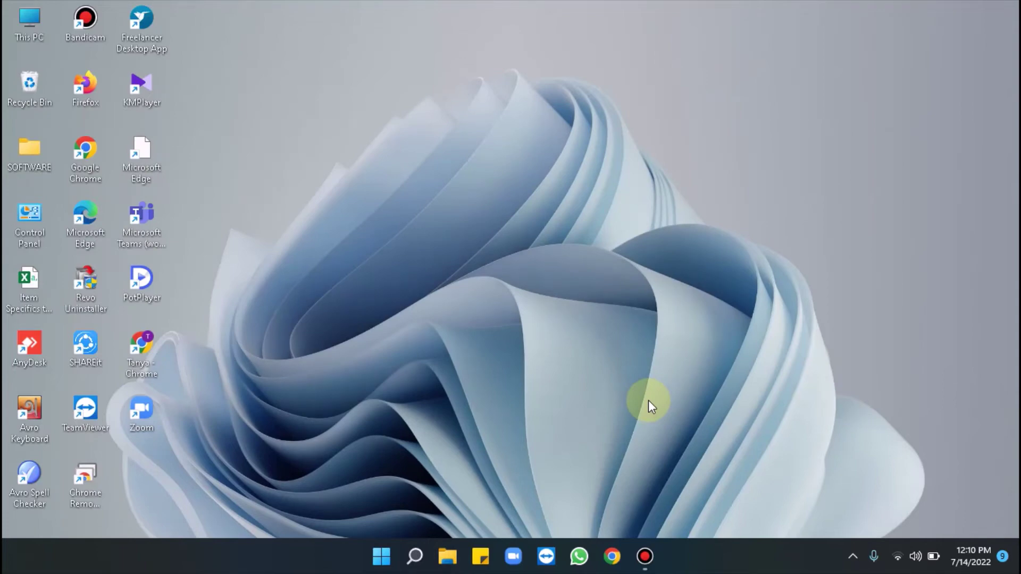
- Open Programs and Features by running "appwiz.cpl"
{"action": "key", "text": "super+r"}
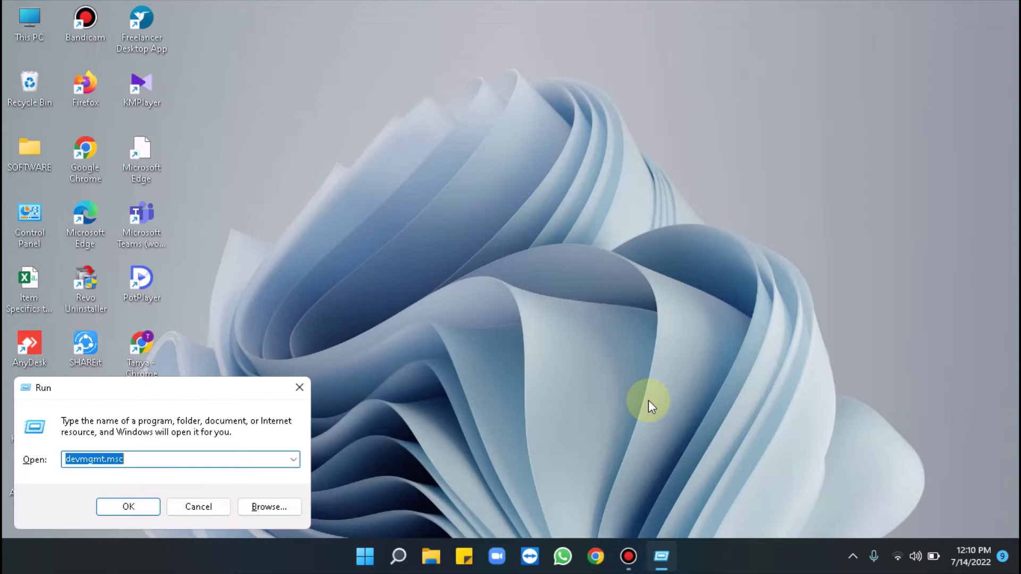
{"action": "type", "text": "app"}
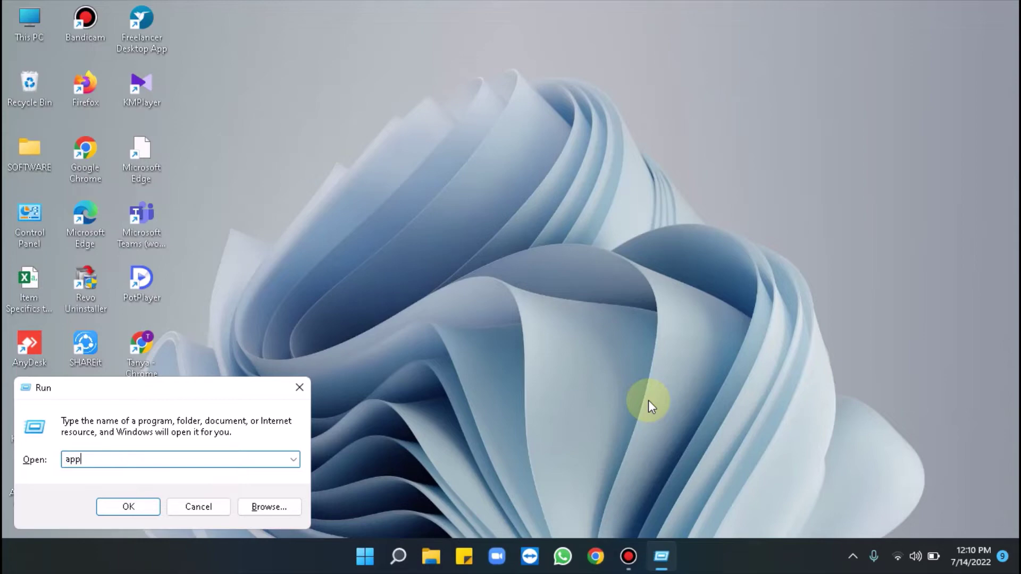
{"action": "type", "text": "wiz.cpl"}
{"action": "left_click", "coordinate": [116, 510]}
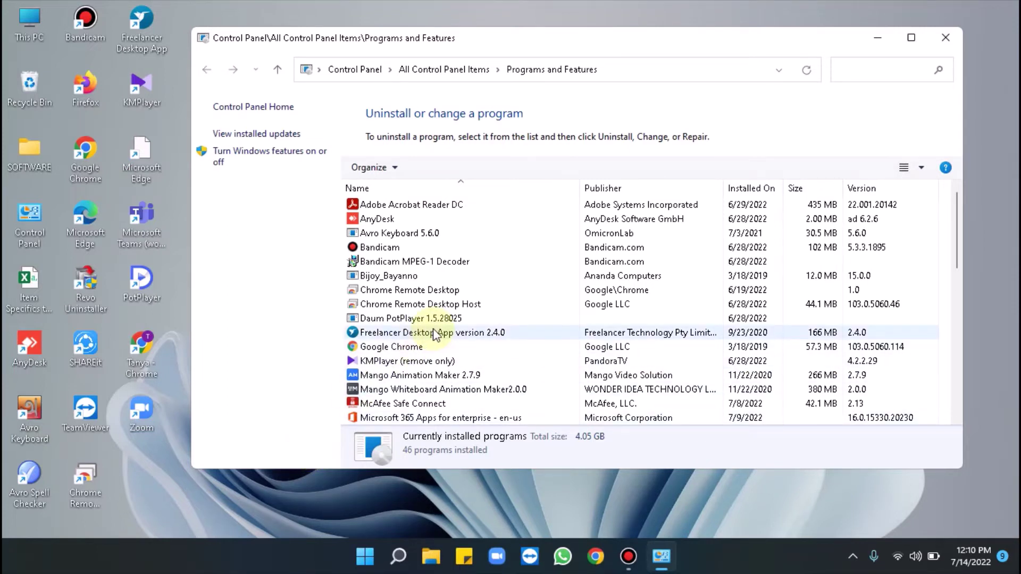
- Uninstall Chrome Remote Desktop without also clearing its Chrome data, and close Programs and Features
{"action": "right_click", "coordinate": [449, 296]}
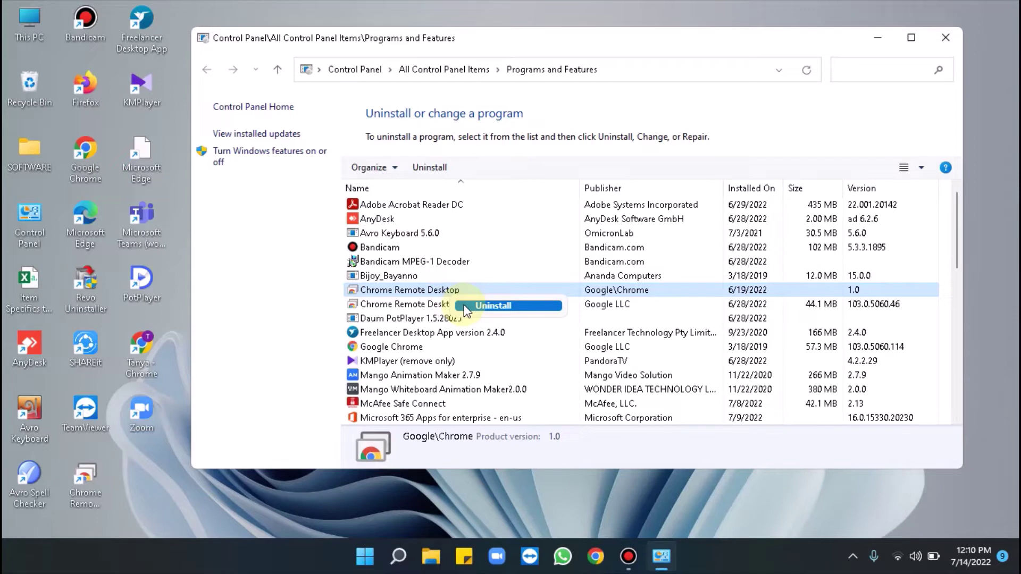
{"action": "left_click", "coordinate": [465, 308]}
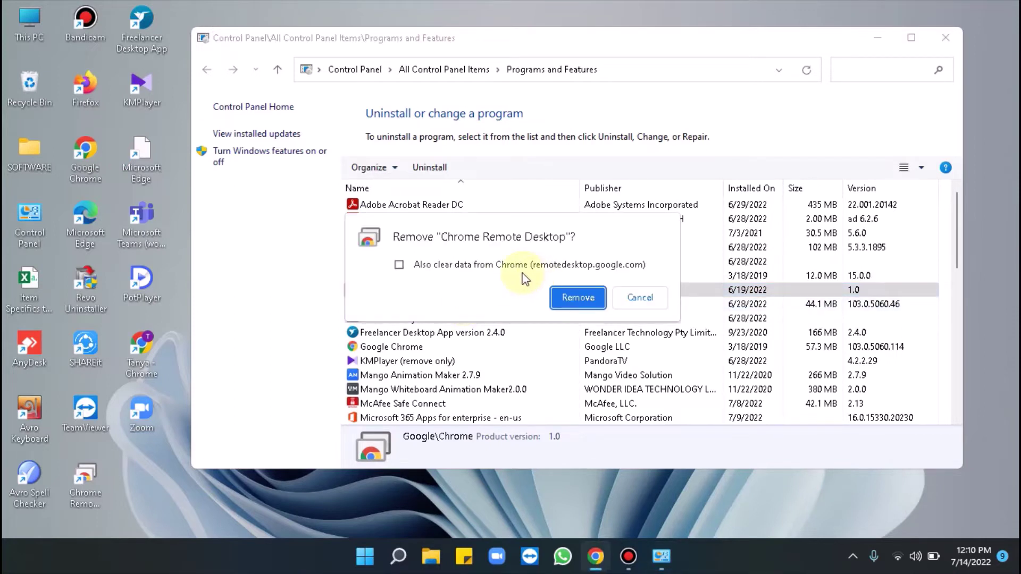
{"action": "left_click", "coordinate": [569, 291]}
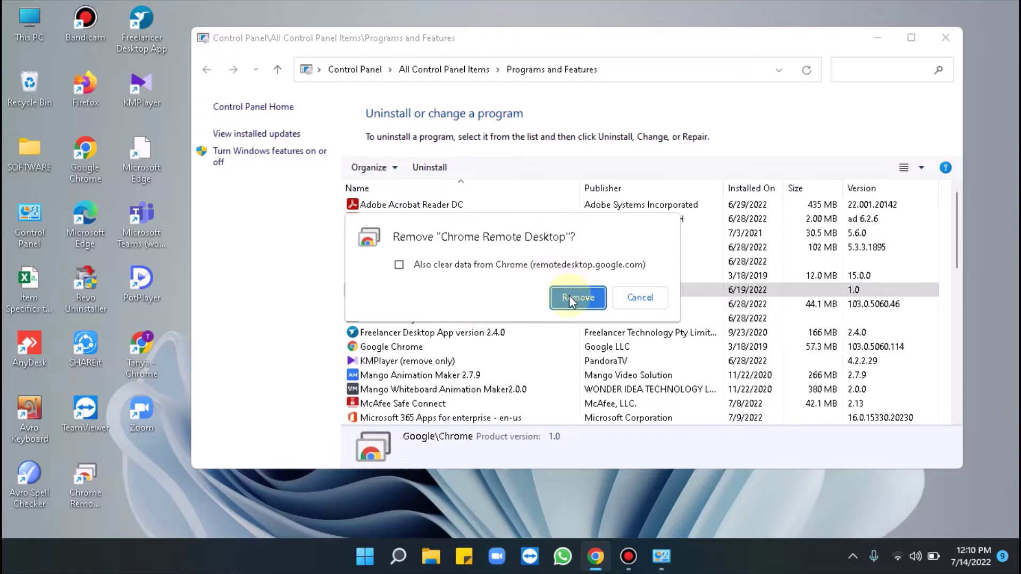
{"action": "left_click", "coordinate": [569, 296]}
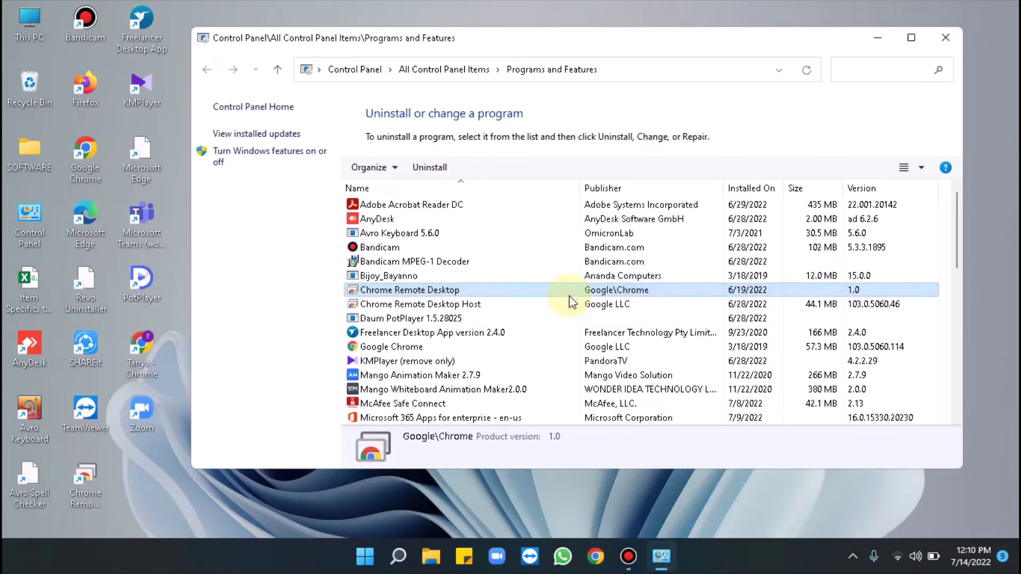
{"action": "left_click", "coordinate": [946, 38]}
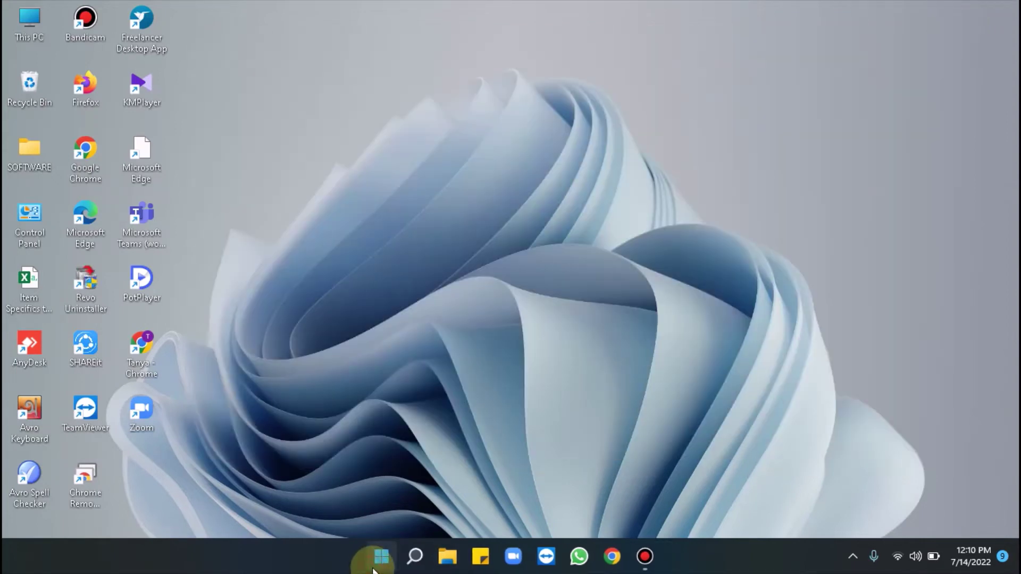
{"action": "left_click", "coordinate": [373, 567]}
{"action": "left_click", "coordinate": [694, 503]}
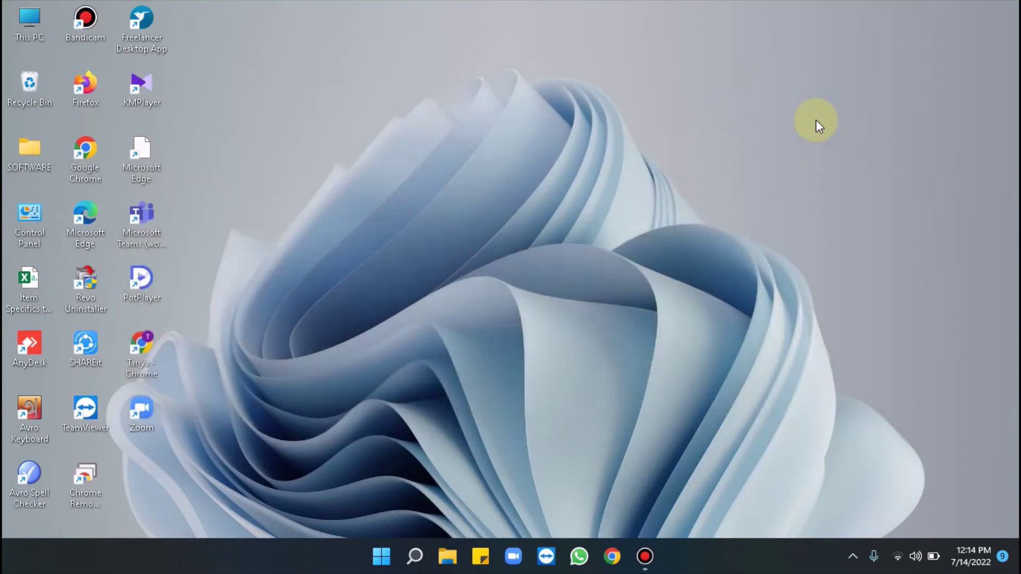
- Search Windows for "cleanmgr", open Disk Cleanup and scan drive (C:), including its system files
{"action": "left_click", "coordinate": [391, 555]}
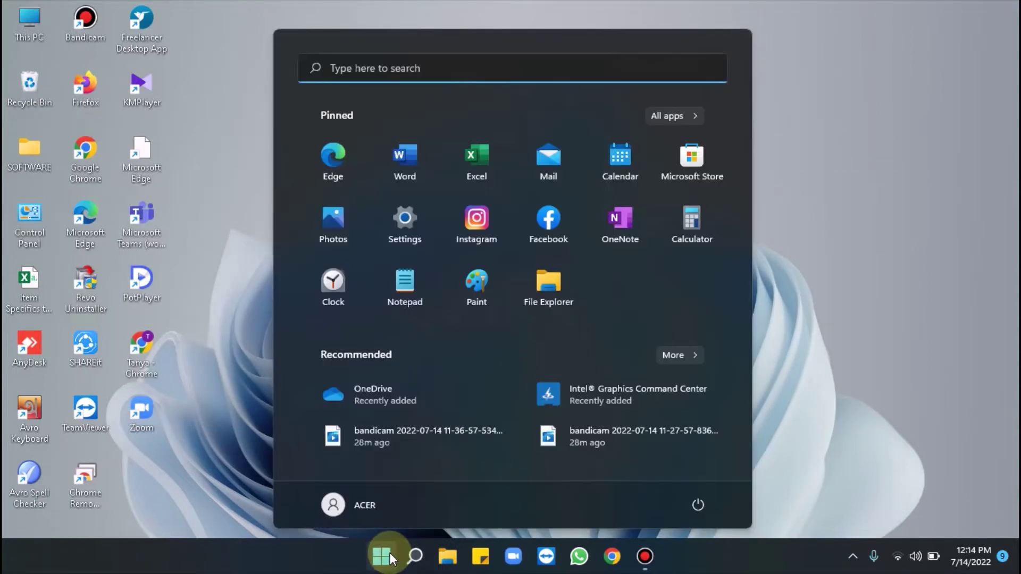
{"action": "type", "text": "cl"}
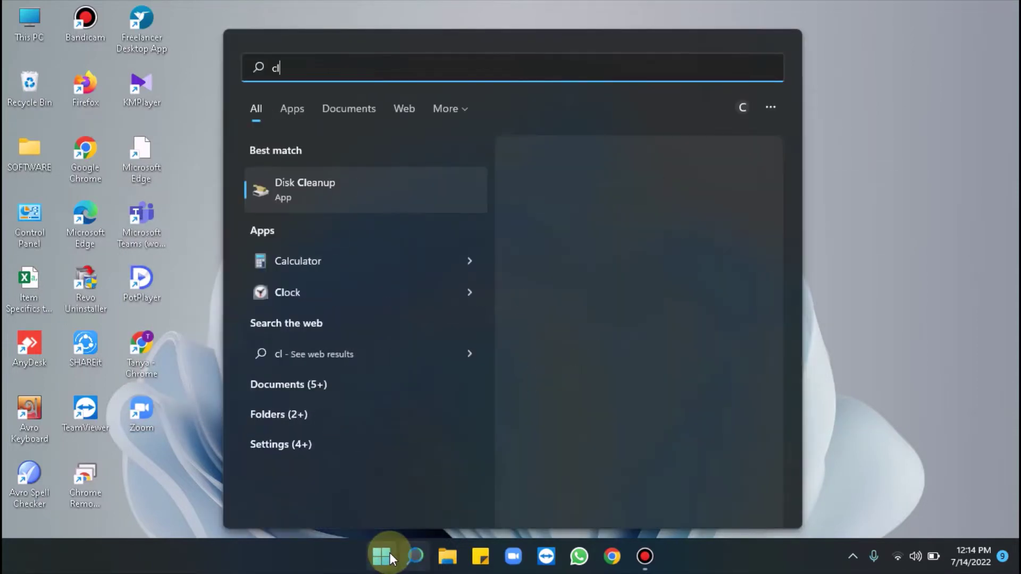
{"action": "type", "text": "eanmgr"}
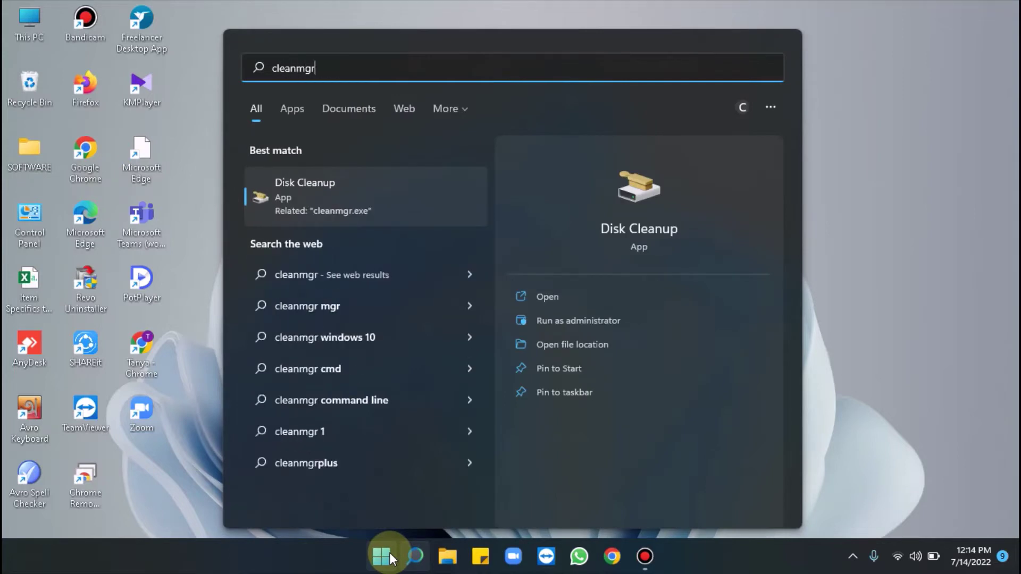
{"action": "key", "text": "Return"}
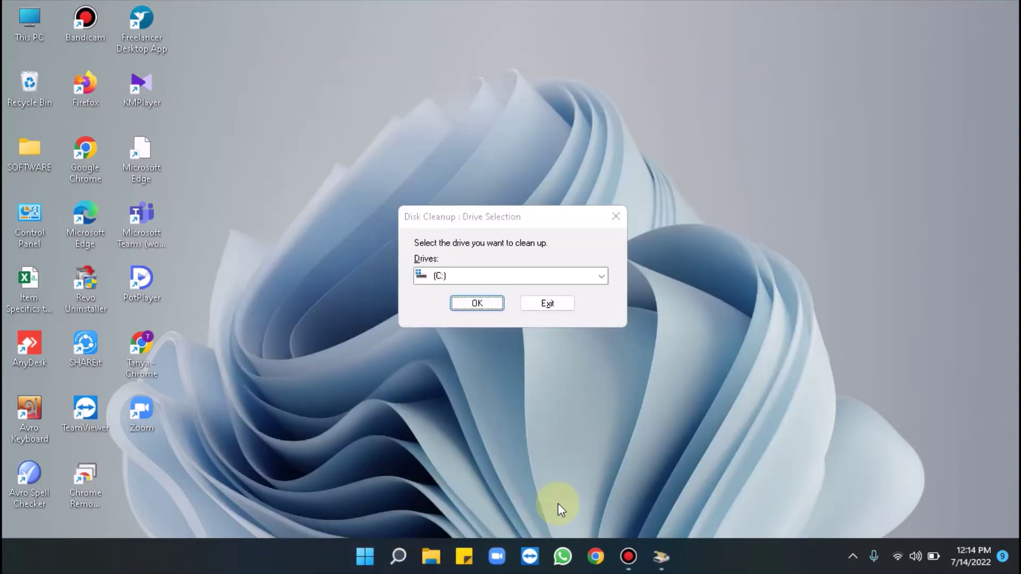
{"action": "left_click", "coordinate": [475, 304]}
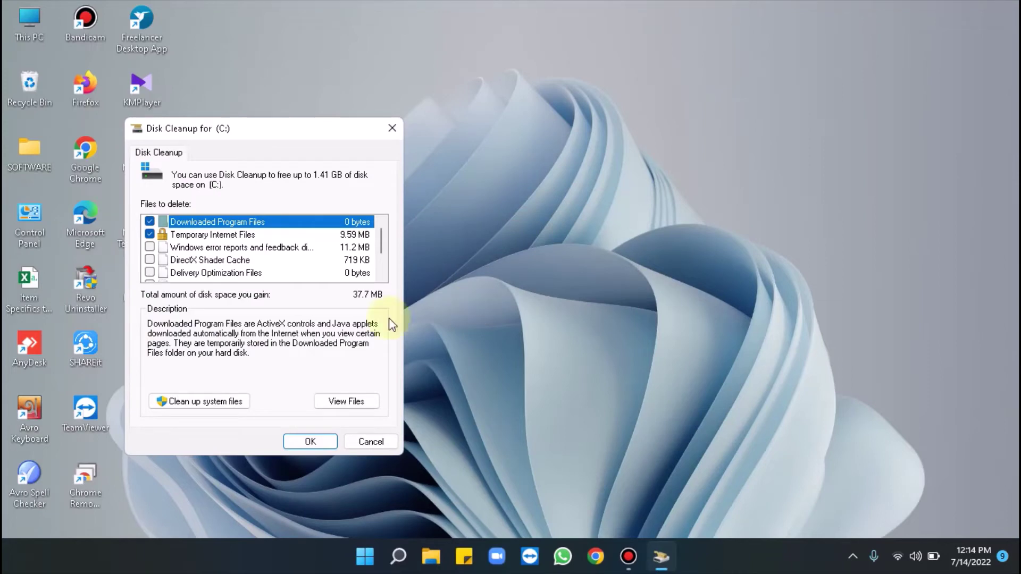
{"action": "left_click", "coordinate": [206, 405]}
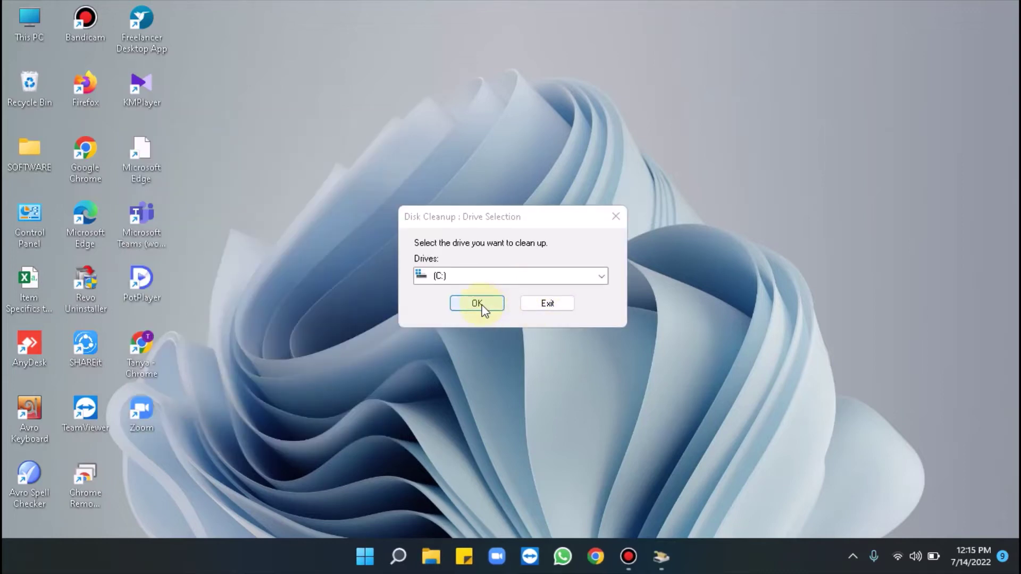
{"action": "left_click", "coordinate": [477, 303]}
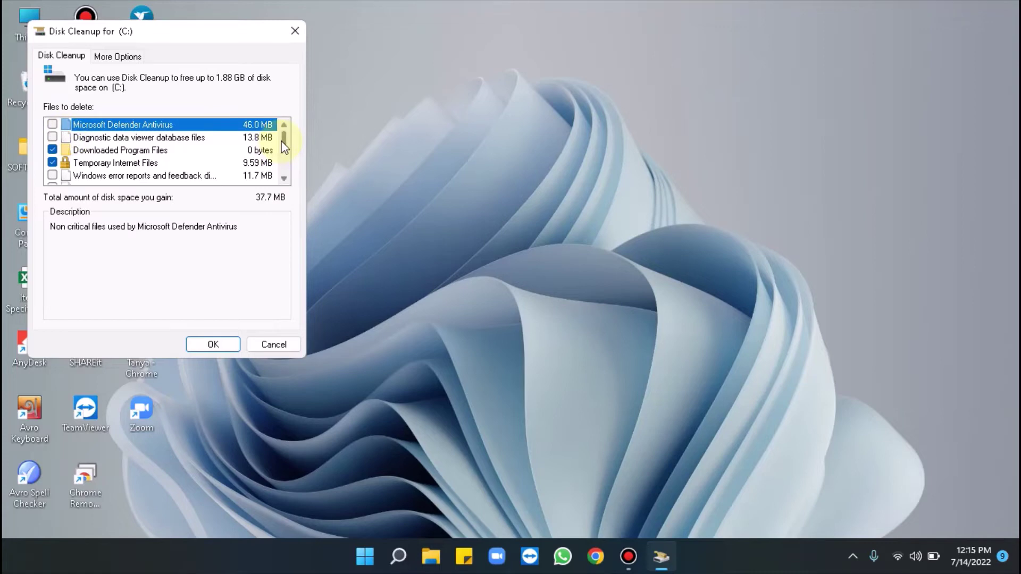
- Also mark Language Resource Files, Previous Windows installation(s), Microsoft Defender Antivirus, Diagnostic data viewer database files and Windows error reports for deletion
{"action": "left_click_drag", "start_coordinate": [285, 148], "coordinate": [285, 165]}
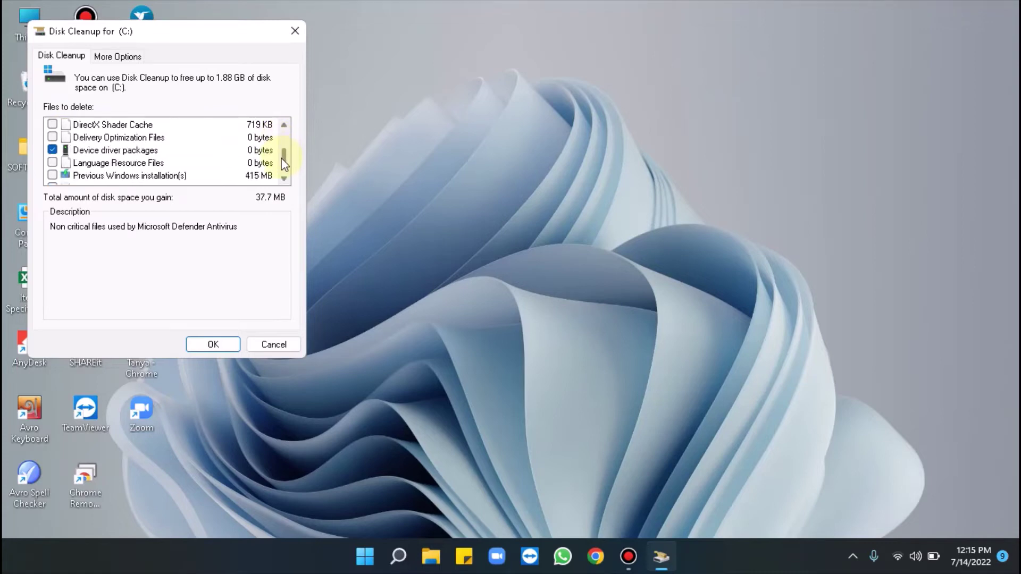
{"action": "left_click", "coordinate": [53, 163]}
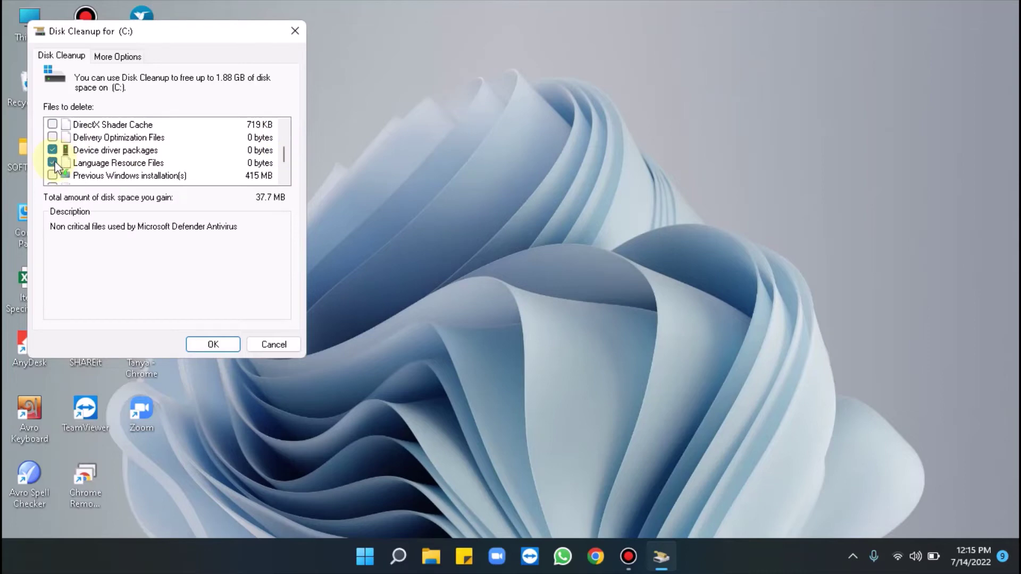
{"action": "left_click", "coordinate": [53, 176]}
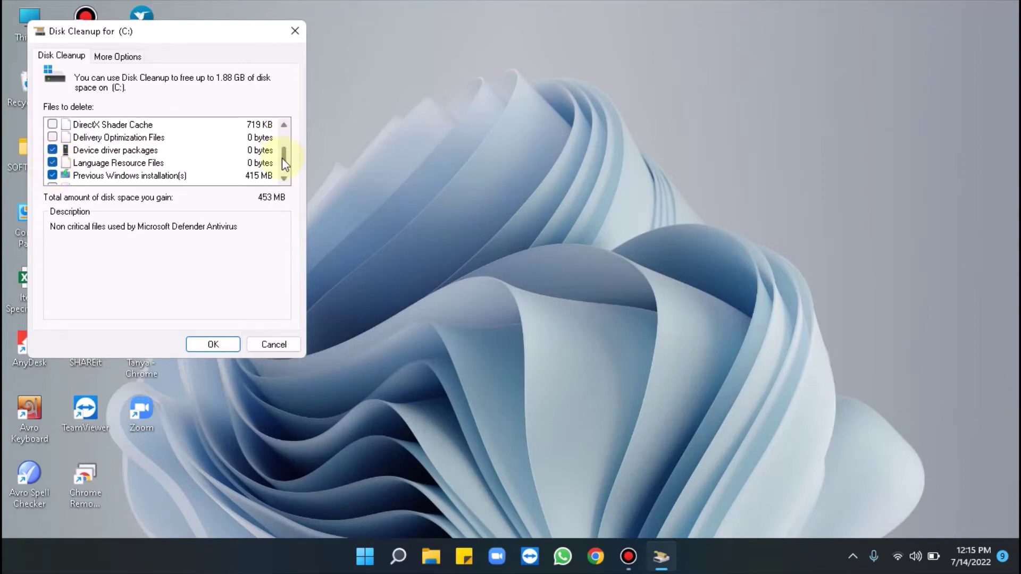
{"action": "left_click_drag", "start_coordinate": [283, 160], "coordinate": [283, 142]}
{"action": "left_click", "coordinate": [53, 125]}
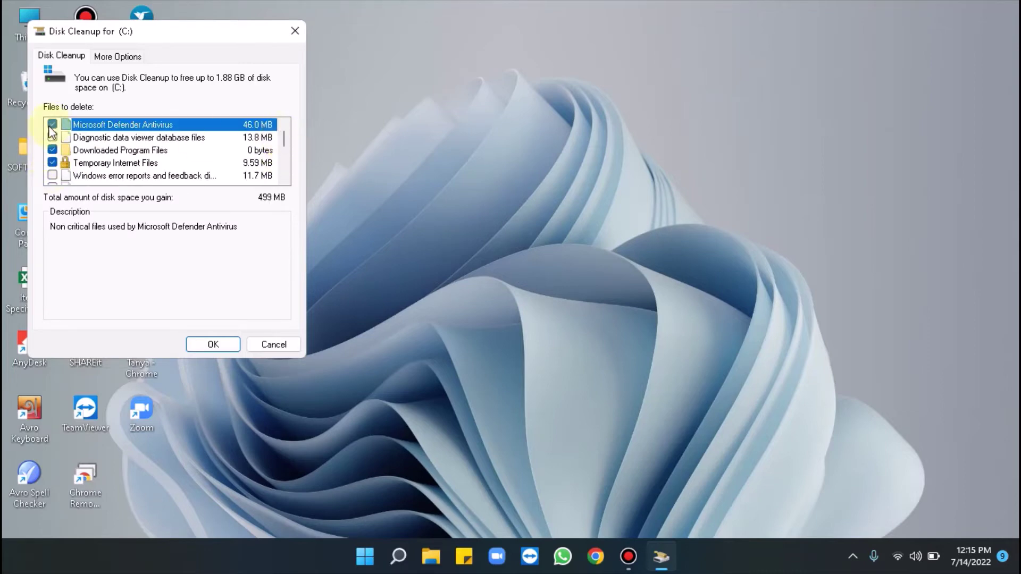
{"action": "left_click", "coordinate": [53, 137]}
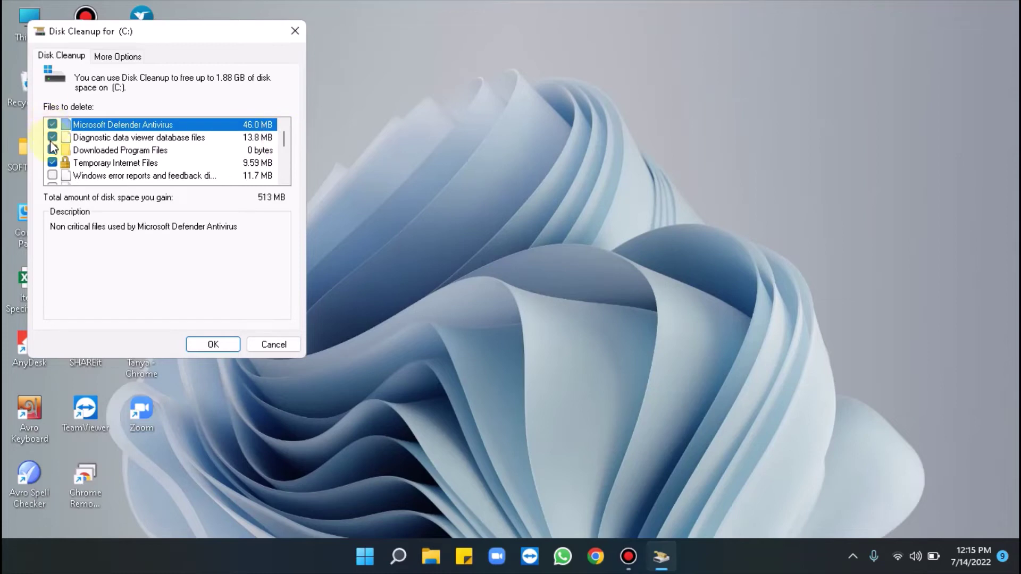
{"action": "left_click", "coordinate": [53, 175]}
- Request the cleanup of the marked files, then dismiss the permanent deletion and close Disk Cleanup
{"action": "left_click", "coordinate": [210, 344]}
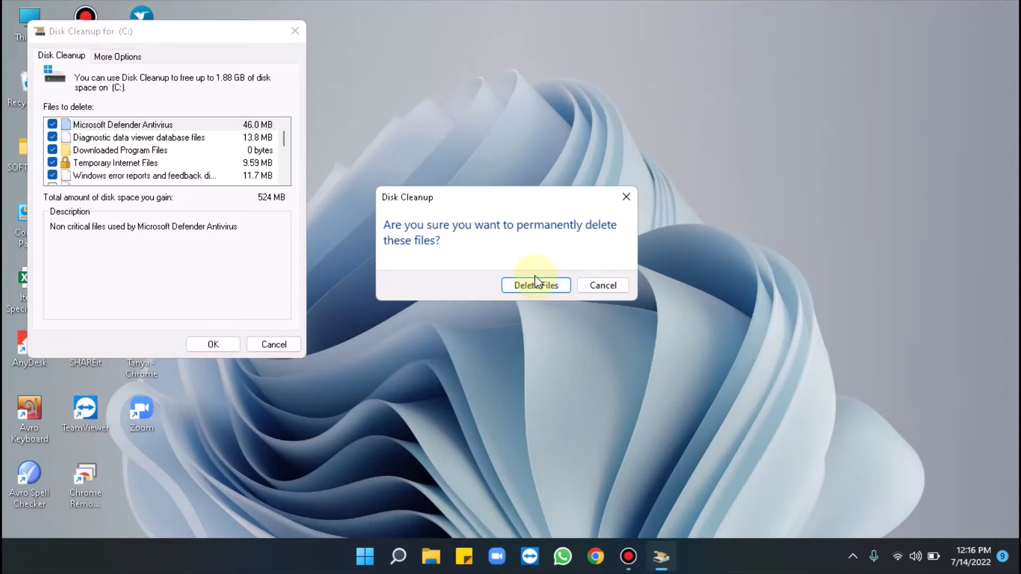
{"action": "left_click", "coordinate": [630, 196]}
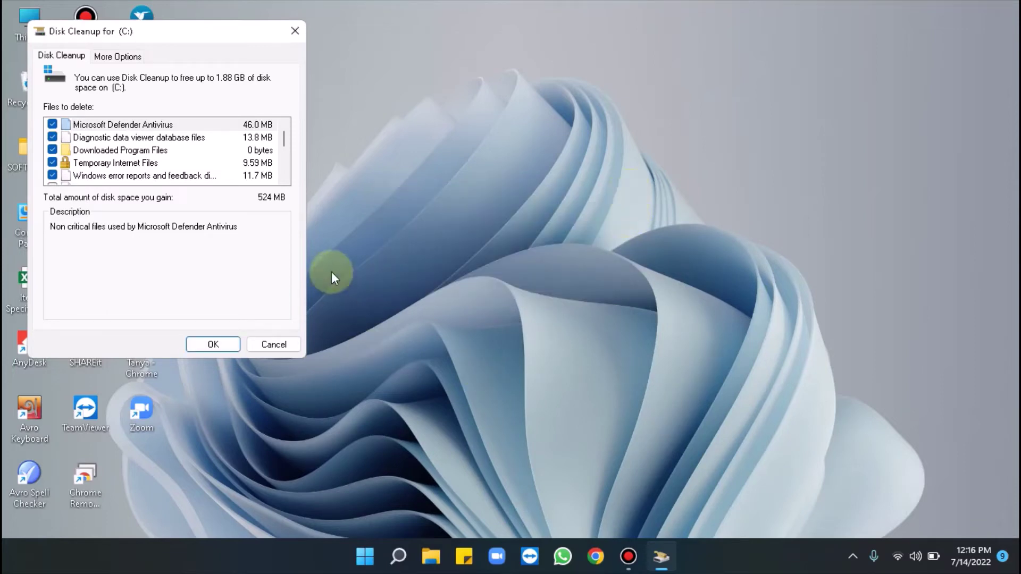
{"action": "left_click", "coordinate": [294, 32]}
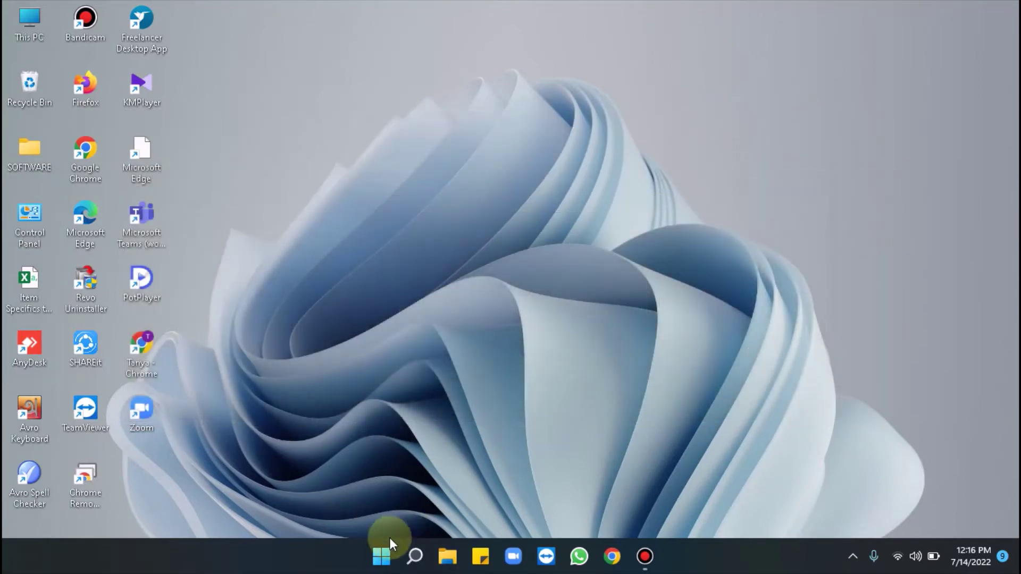
- Search Windows for "advanced system settings" and open the advanced System Properties
{"action": "left_click", "coordinate": [381, 556]}
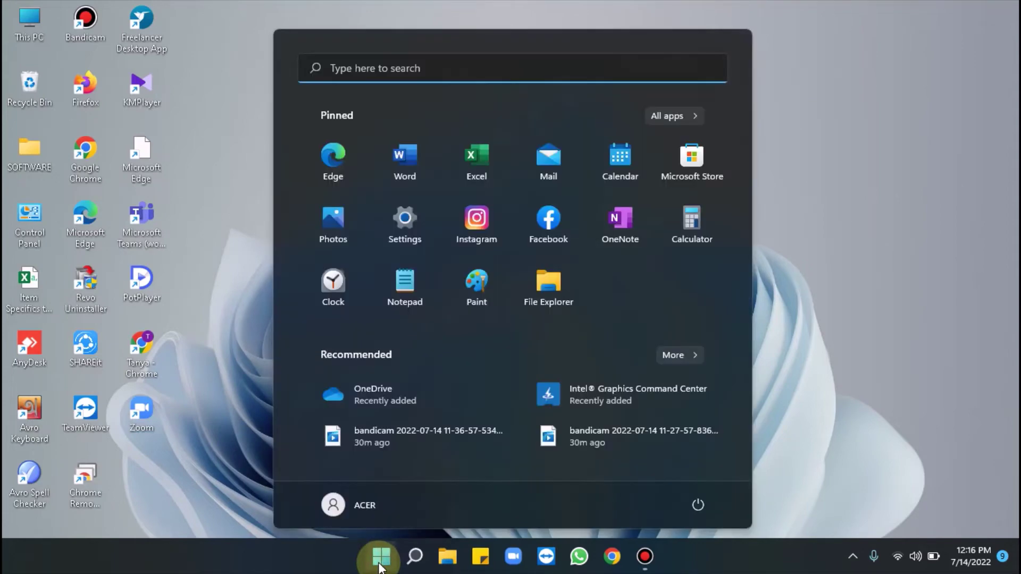
{"action": "type", "text": "ad"}
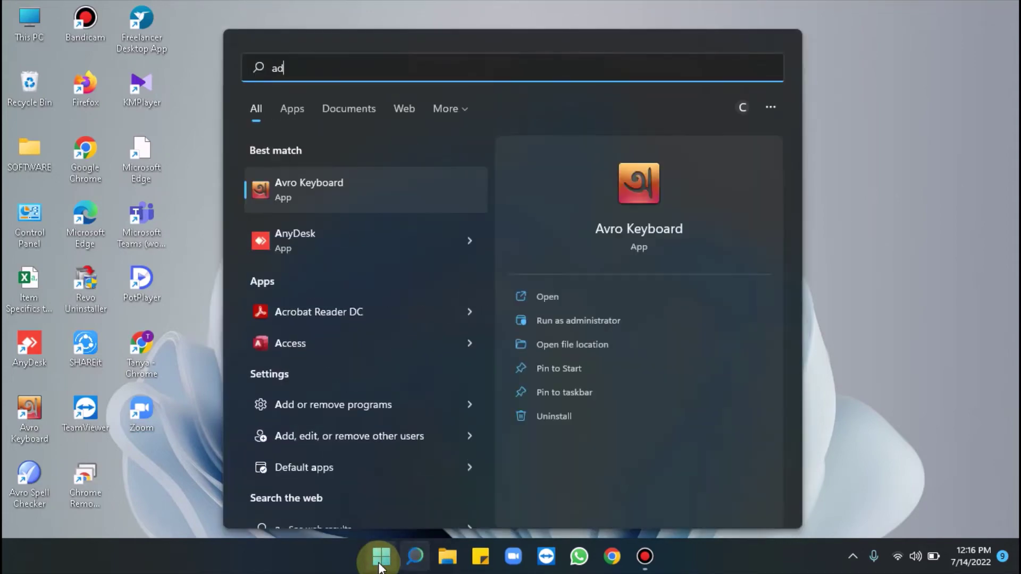
{"action": "type", "text": "vance"}
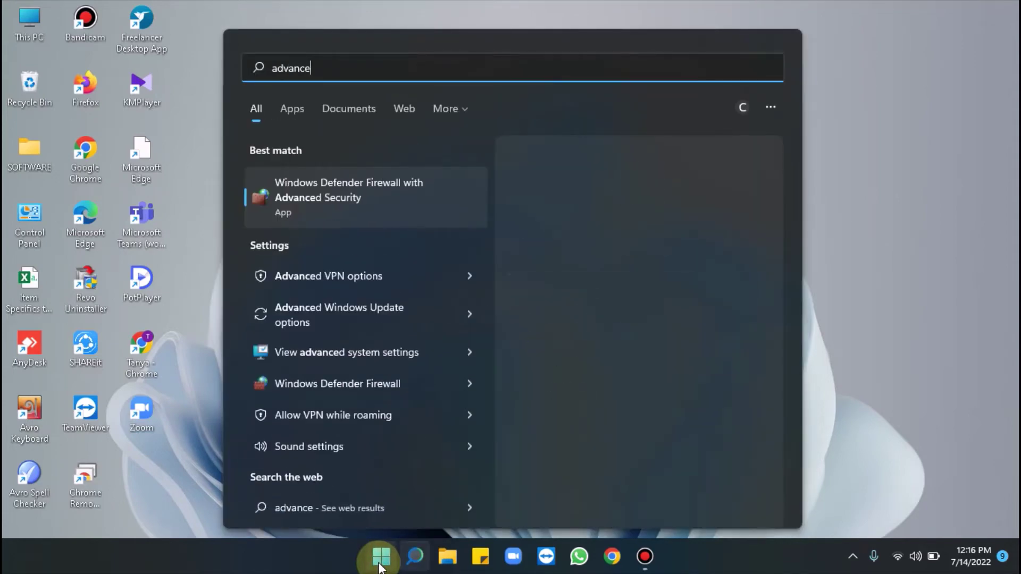
{"action": "type", "text": "d sys"}
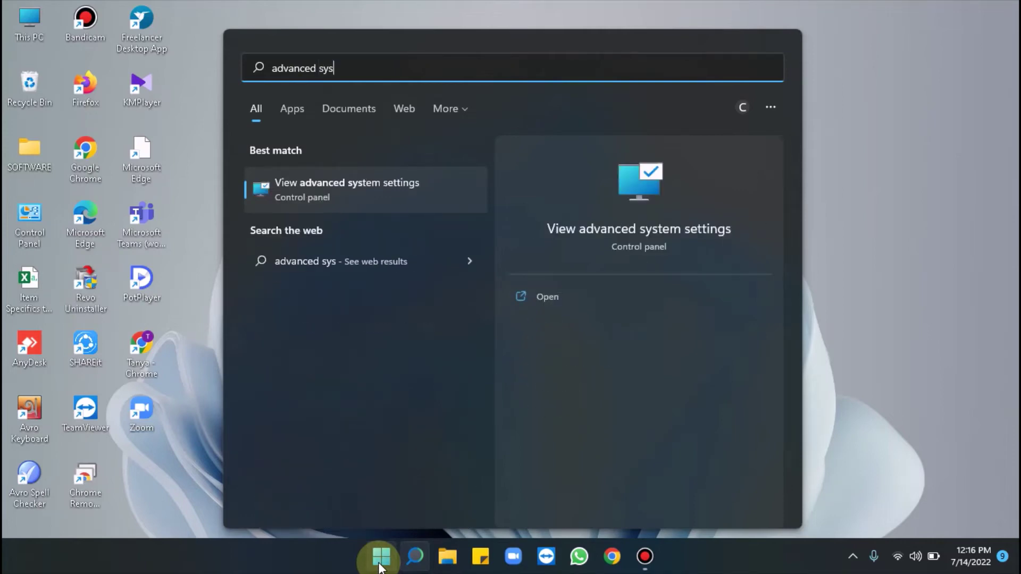
{"action": "type", "text": "tem se"}
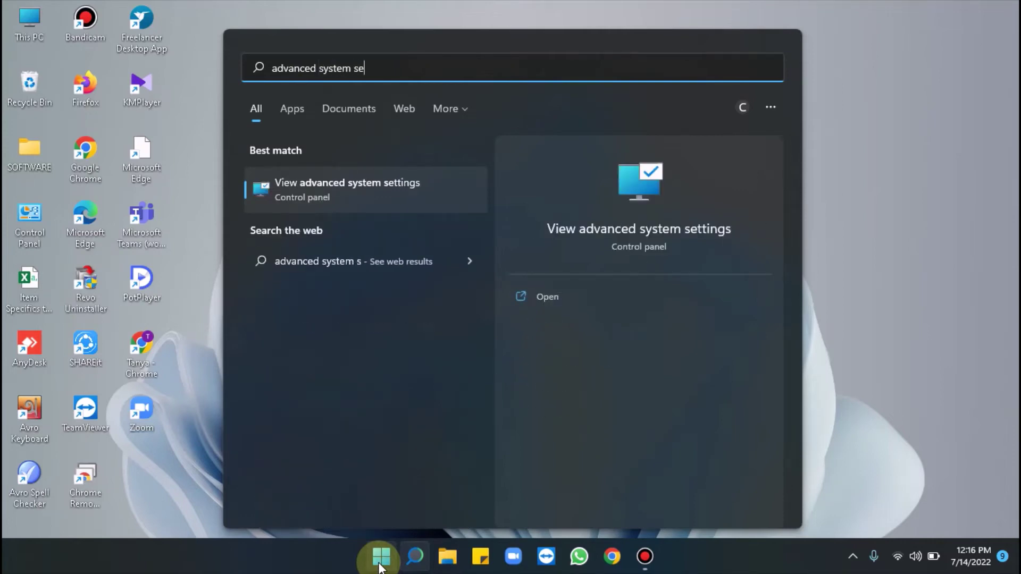
{"action": "type", "text": "ttings"}
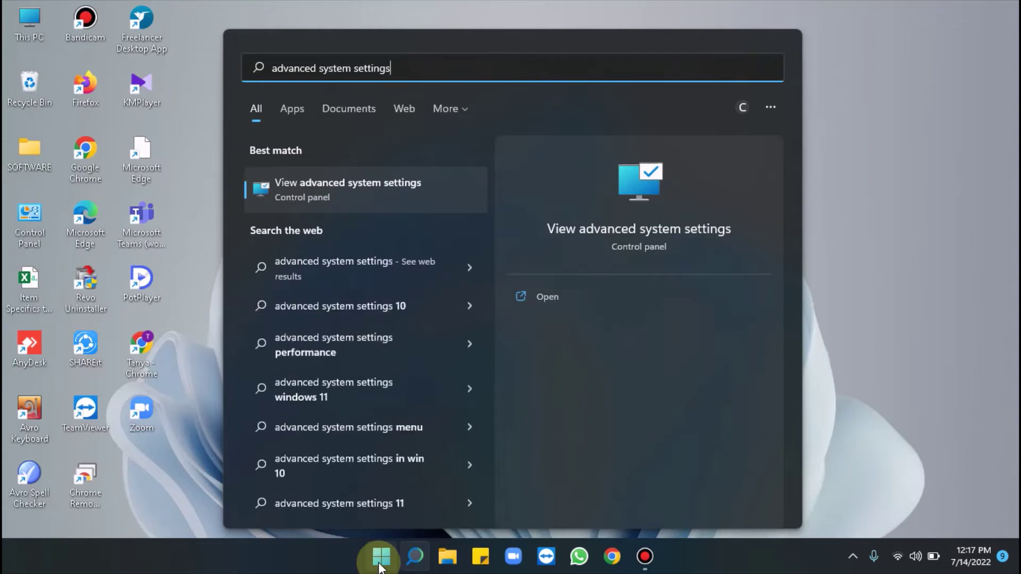
{"action": "key", "text": "Return"}
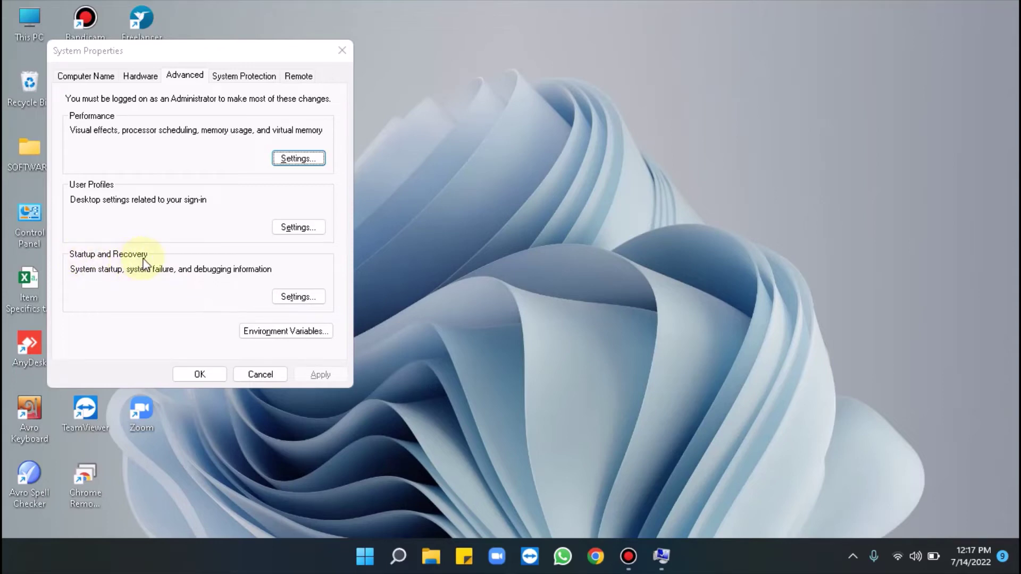
- Review the Startup and Recovery settings for system startup, accept them as they are and close System Properties
{"action": "left_click", "coordinate": [306, 298]}
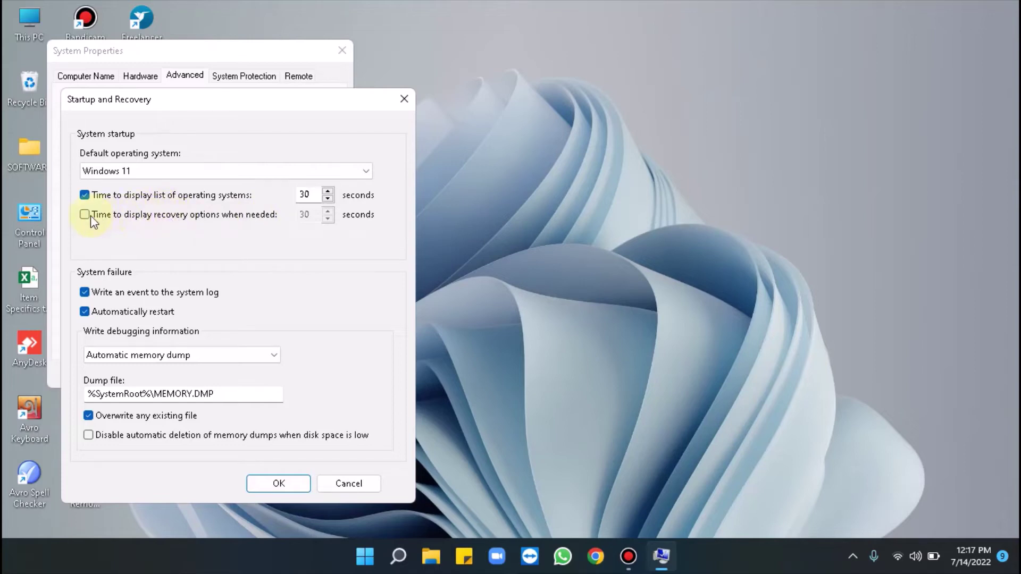
{"action": "left_click", "coordinate": [266, 484]}
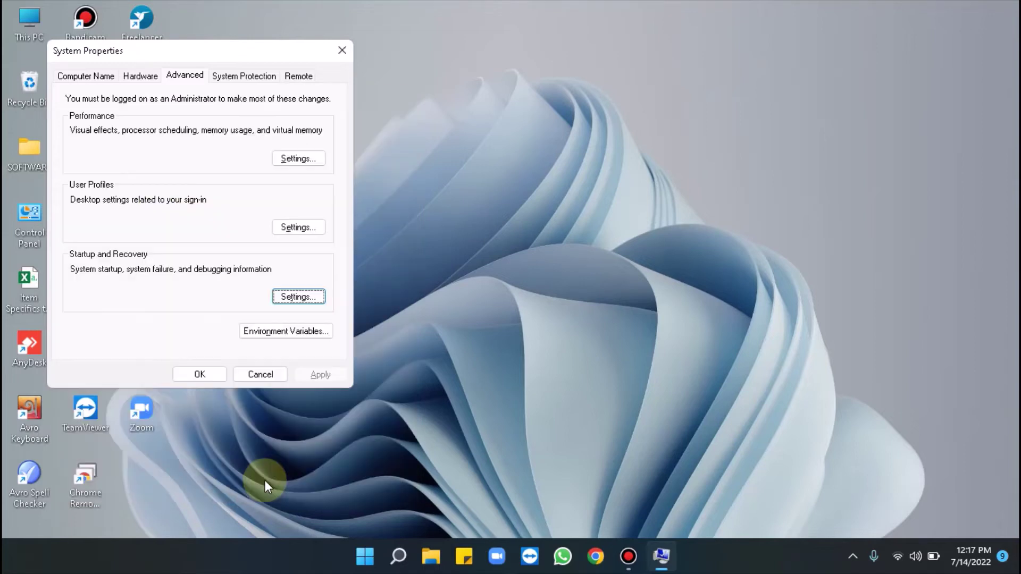
{"action": "left_click", "coordinate": [339, 49]}
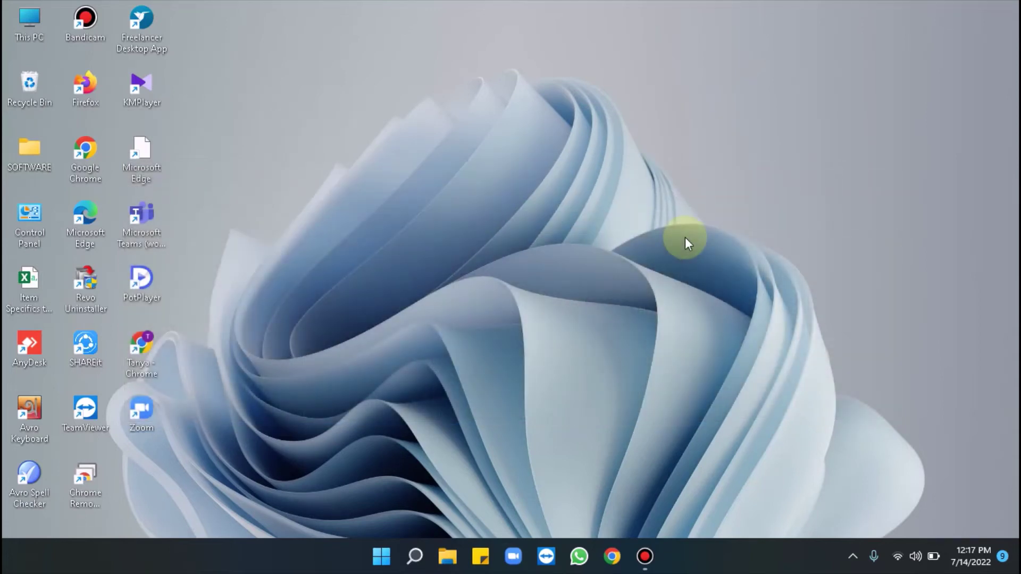
- Turn off Transparency effects in the Colors personalization settings and close Settings
{"action": "key", "text": "super+i"}
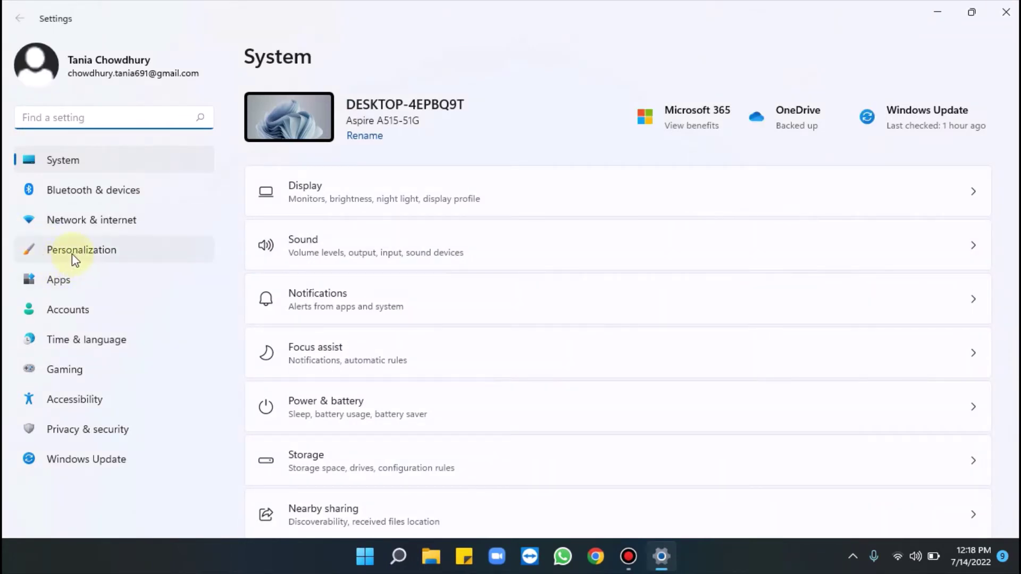
{"action": "left_click", "coordinate": [118, 243]}
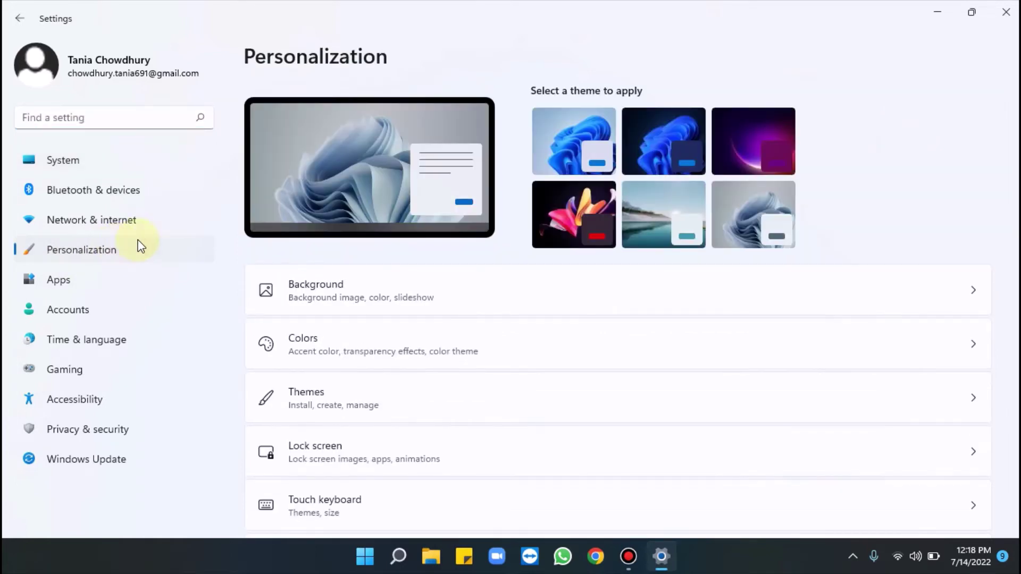
{"action": "left_click", "coordinate": [840, 352]}
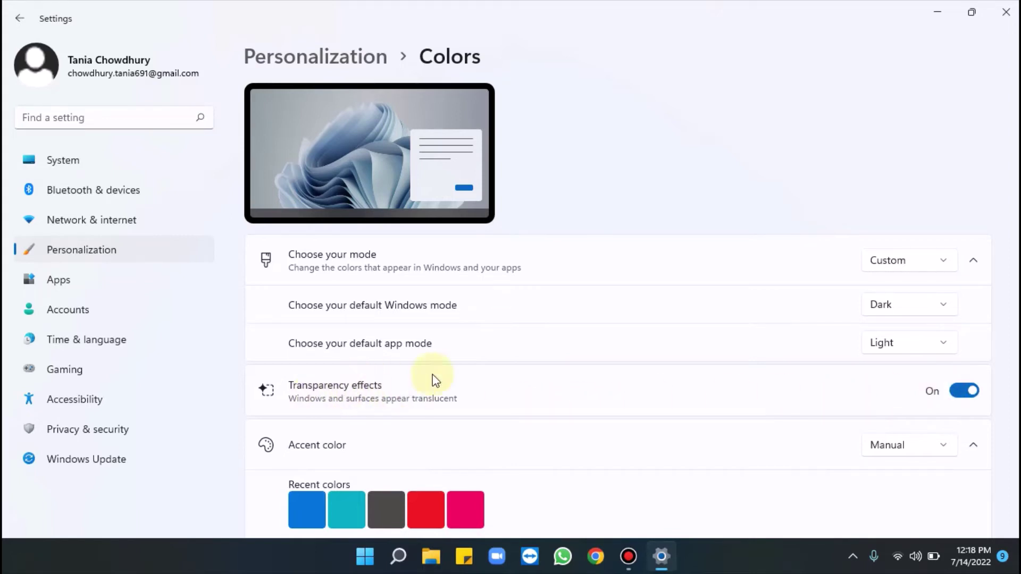
{"action": "left_click", "coordinate": [957, 388]}
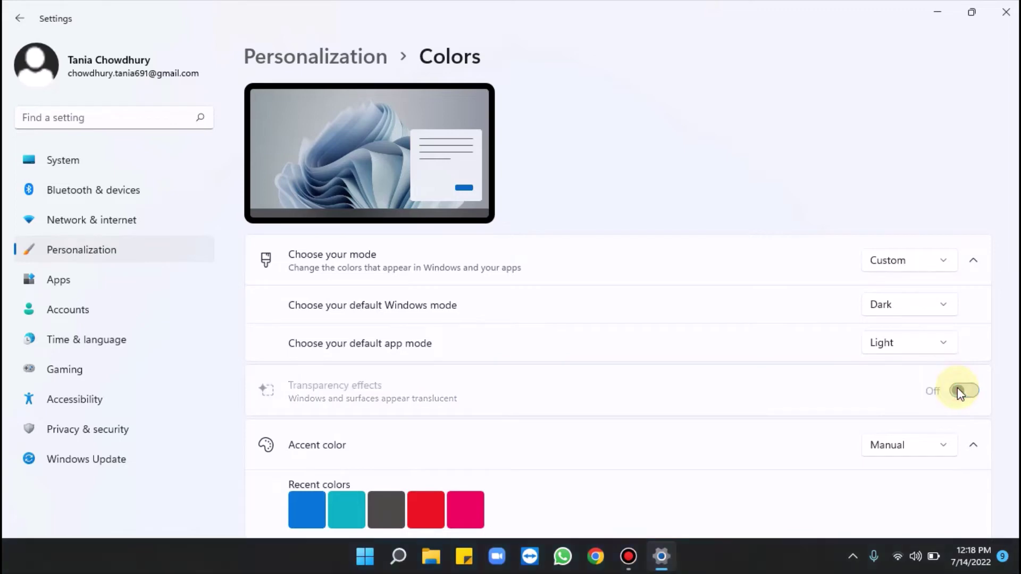
{"action": "left_click", "coordinate": [1006, 12]}
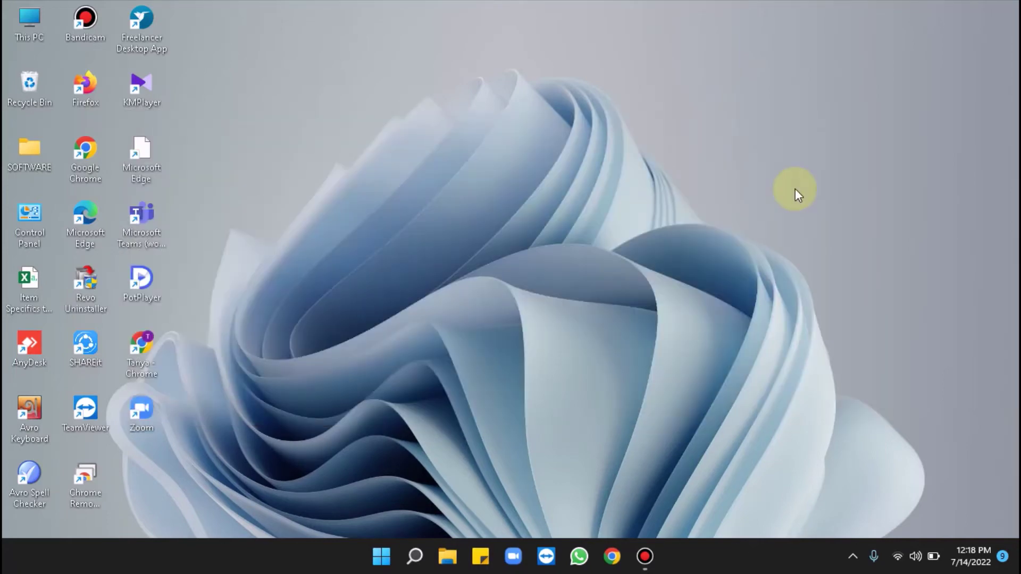
- Turn on Storage Sense in the system's Storage settings and open its detailed options
{"action": "key", "text": "super+i"}
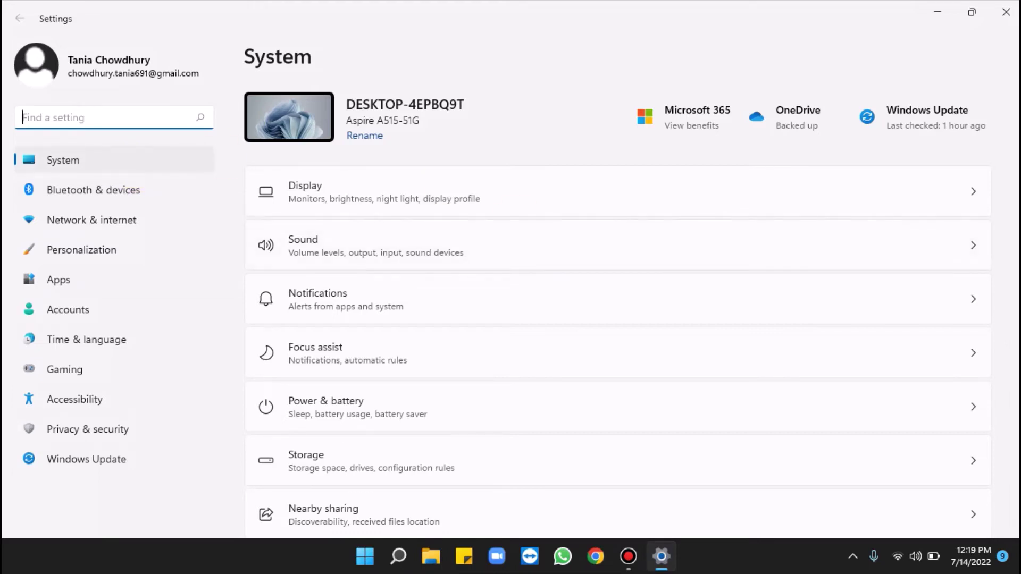
{"action": "scroll", "coordinate": [617, 319], "scroll_direction": "down", "scroll_amount": 3}
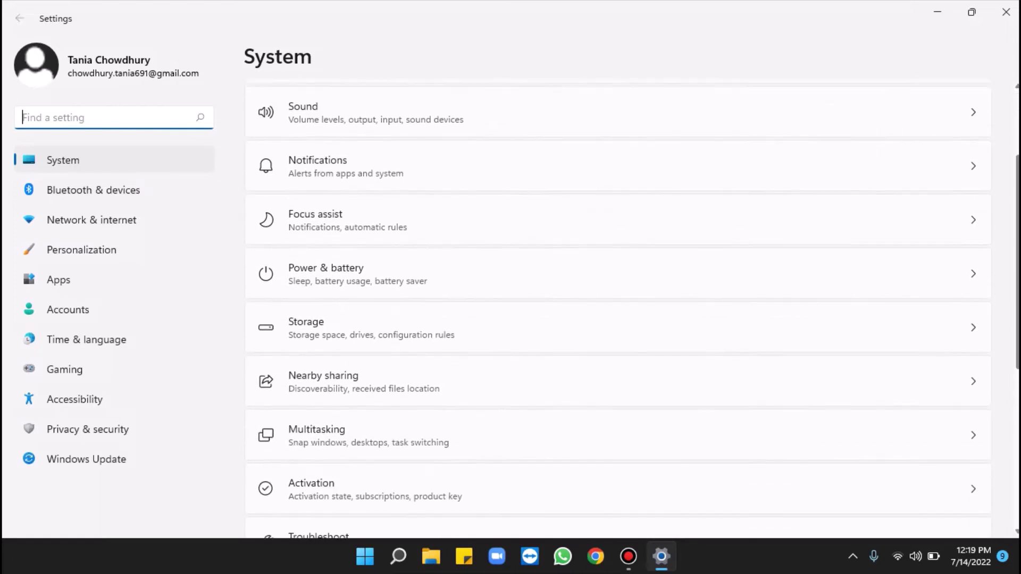
{"action": "left_click", "coordinate": [571, 319]}
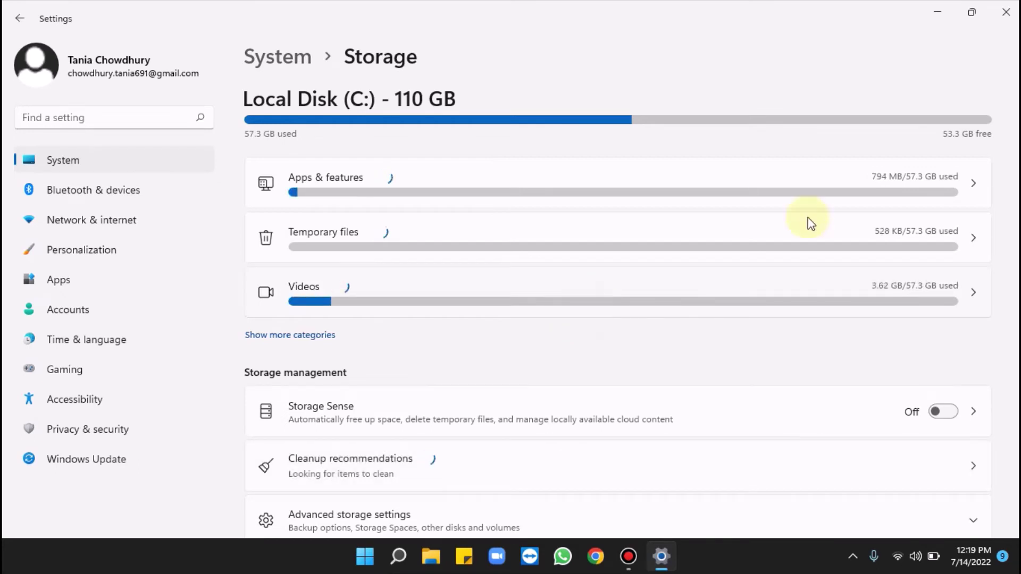
{"action": "scroll", "coordinate": [949, 261], "scroll_direction": "down", "scroll_amount": 3}
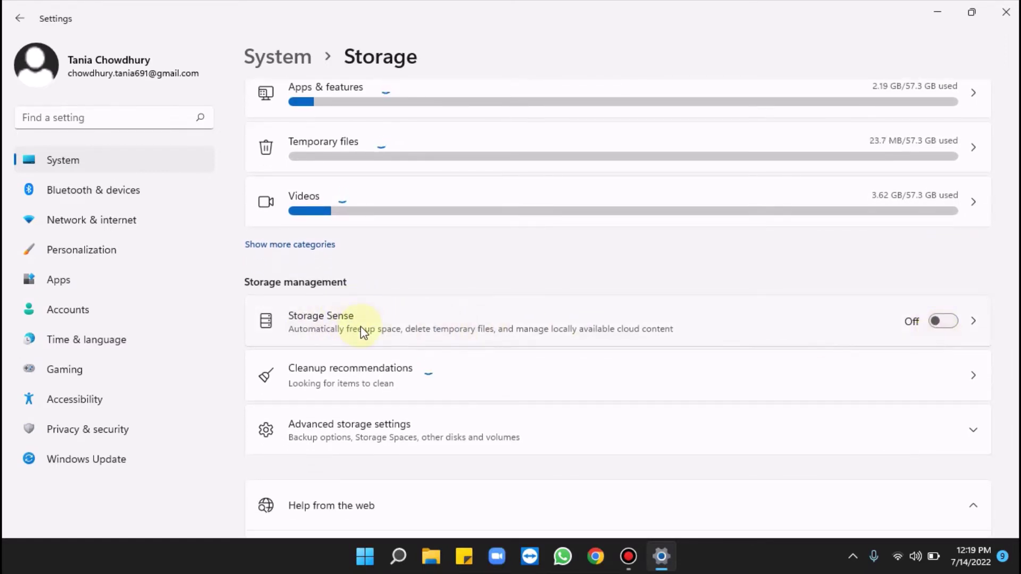
{"action": "left_click", "coordinate": [943, 322]}
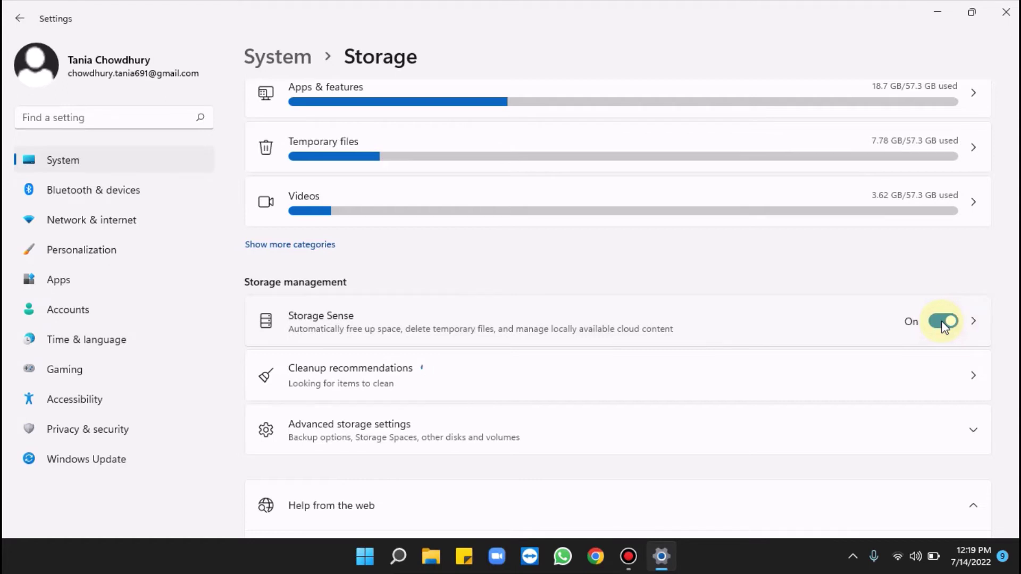
{"action": "left_click", "coordinate": [977, 324]}
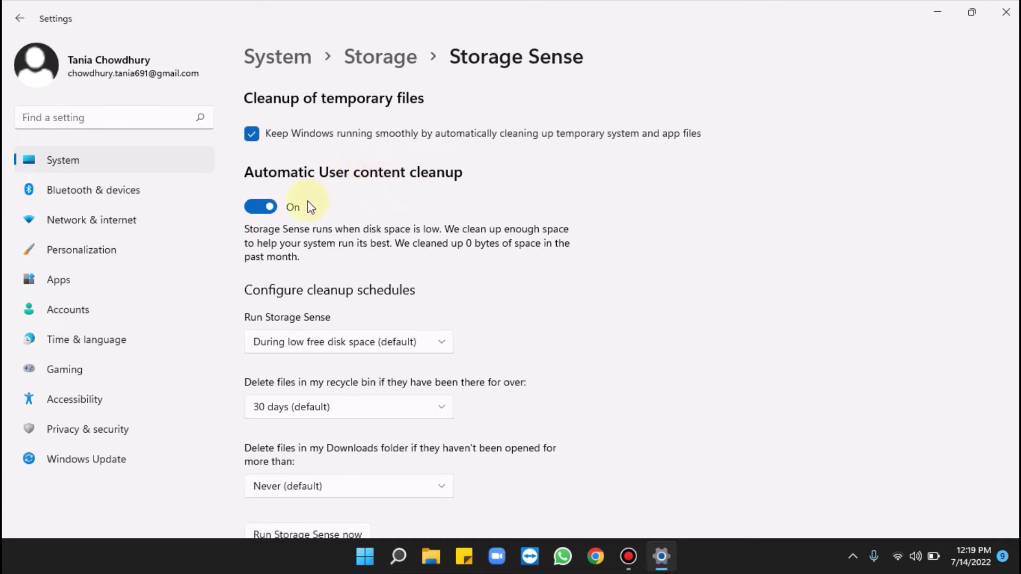
- Switch Automatic User content cleanup off and back on, and review the run schedule, recycle bin and Downloads folder choices without changing them
{"action": "left_click", "coordinate": [262, 207]}
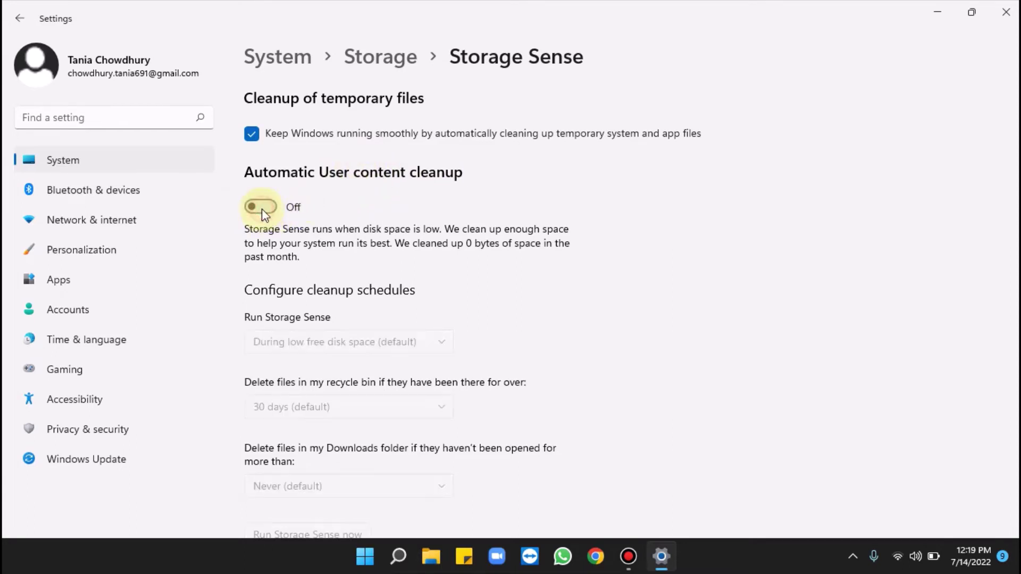
{"action": "left_click", "coordinate": [262, 207]}
{"action": "scroll", "coordinate": [261, 160], "scroll_direction": "down", "scroll_amount": 2}
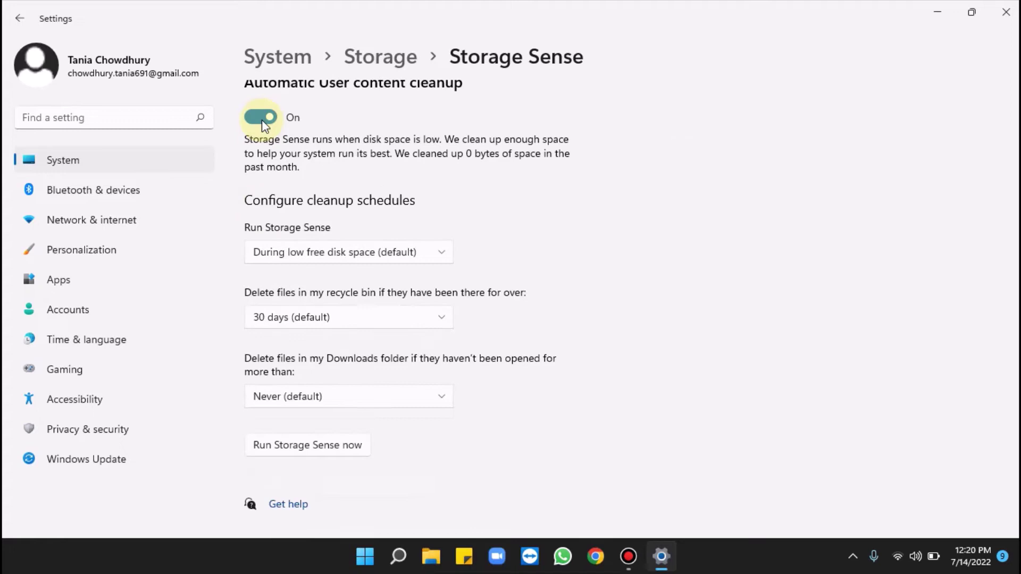
{"action": "left_click", "coordinate": [438, 253]}
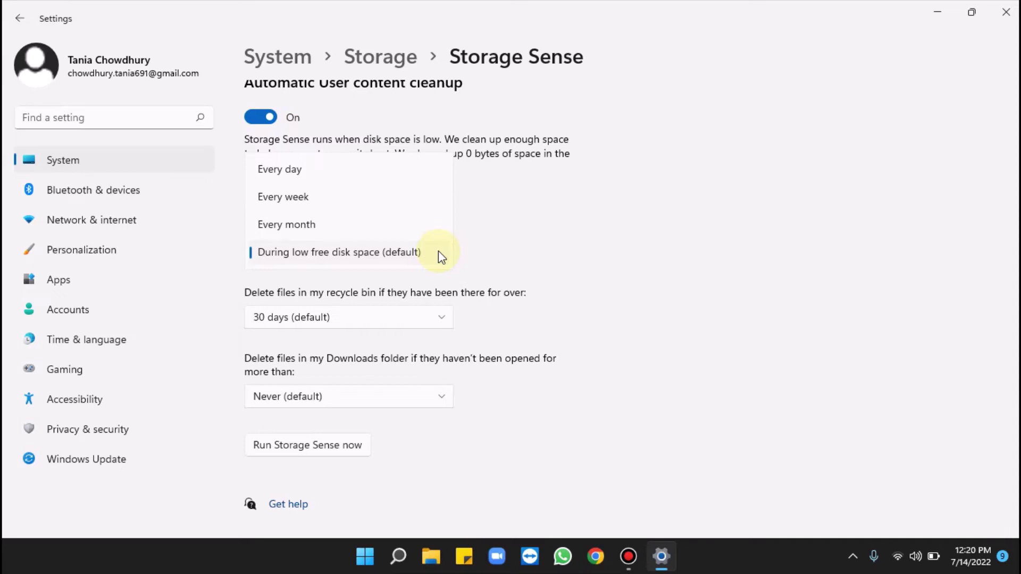
{"action": "left_click", "coordinate": [541, 265]}
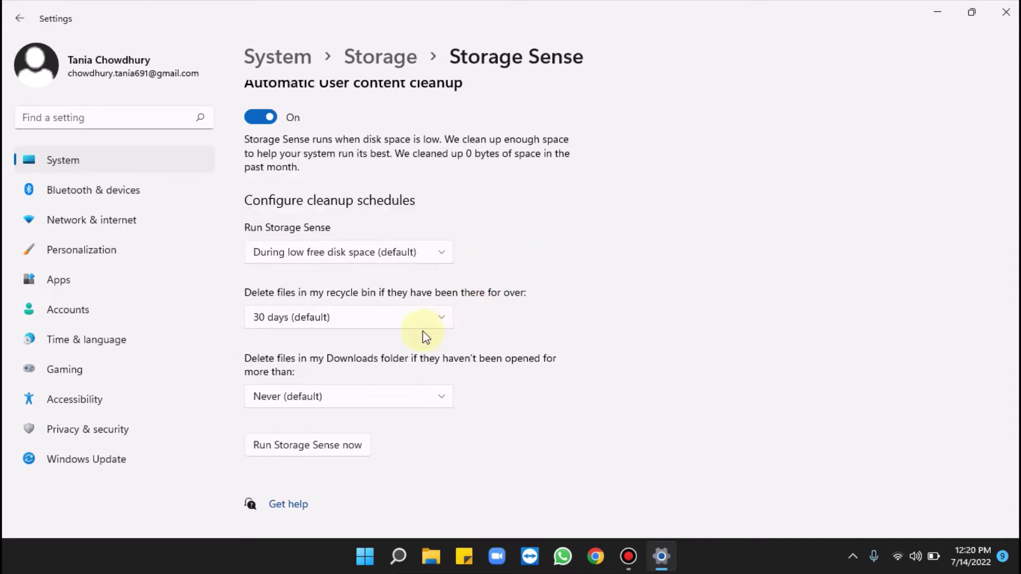
{"action": "left_click", "coordinate": [448, 318]}
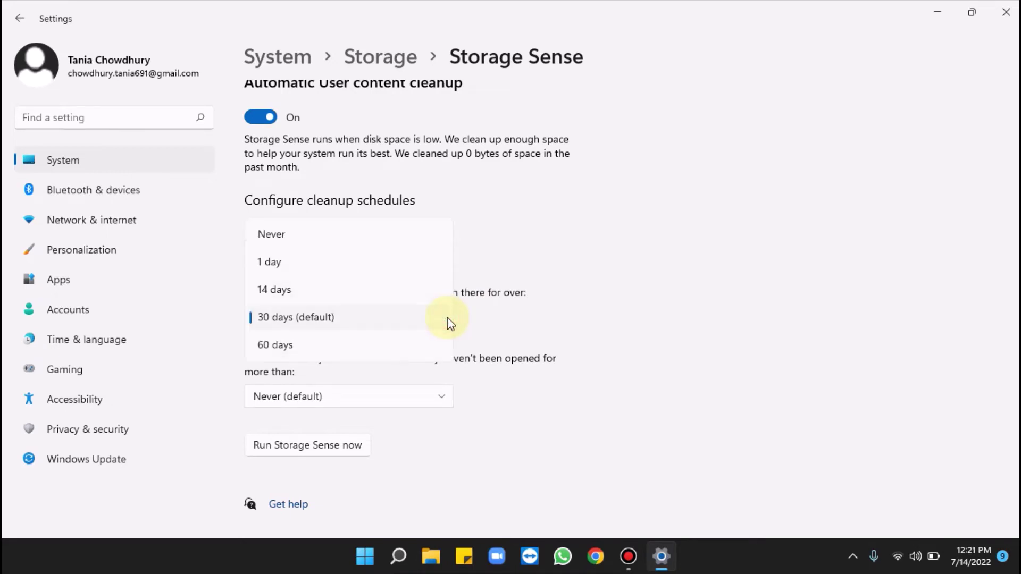
{"action": "left_click", "coordinate": [615, 347]}
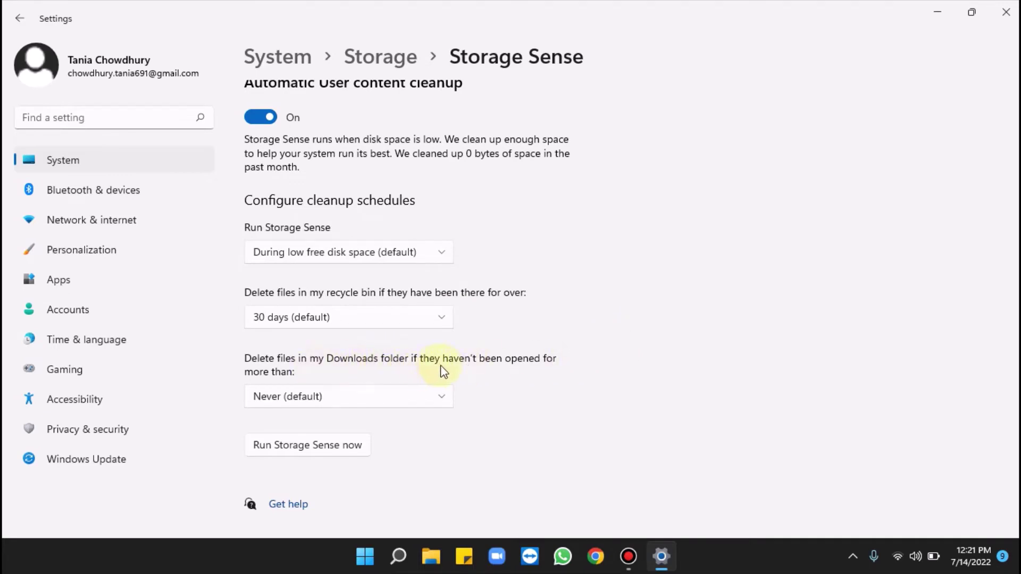
{"action": "left_click", "coordinate": [441, 394]}
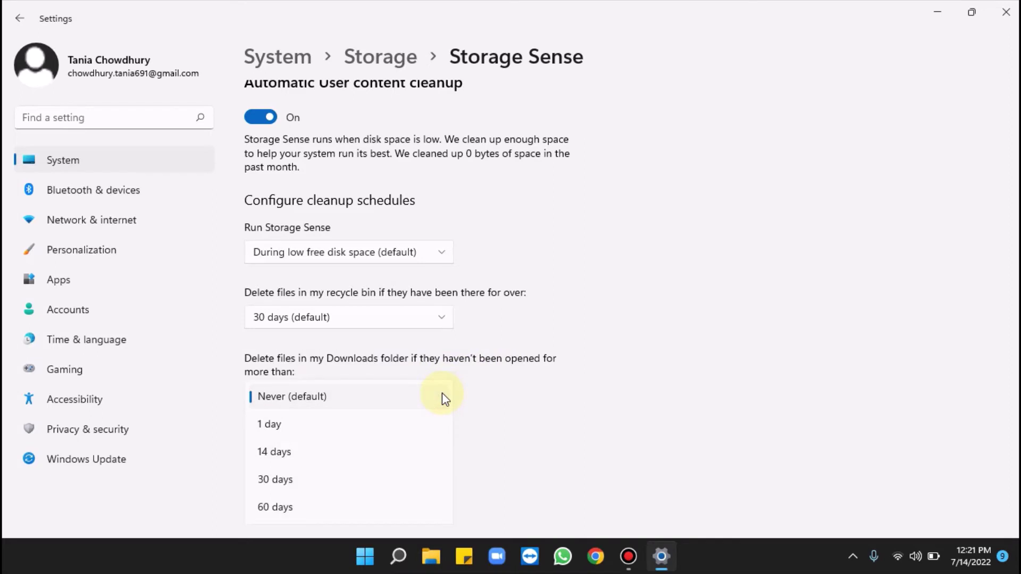
{"action": "left_click", "coordinate": [534, 396]}
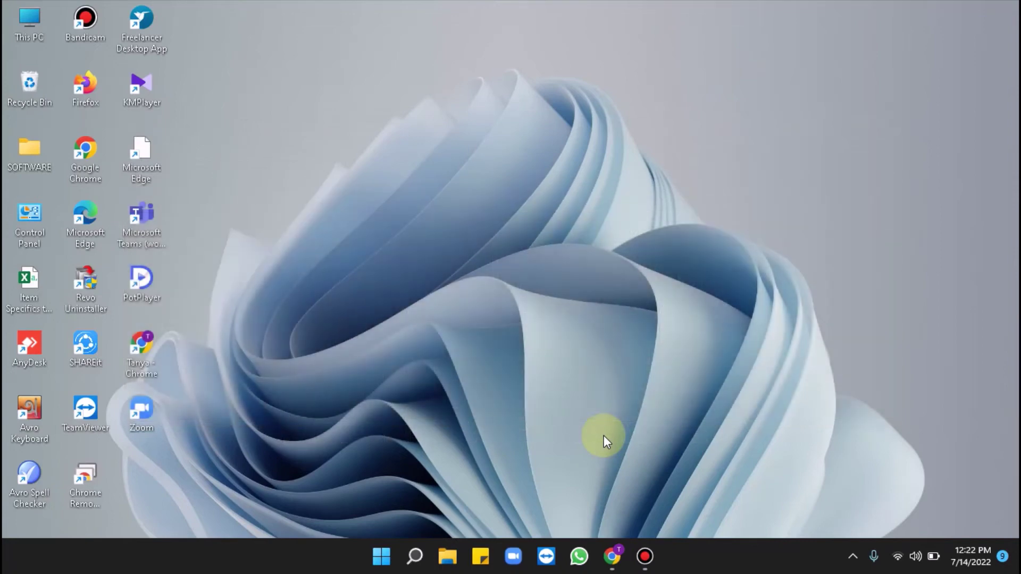
- Copy the command %systemroot%\system32\msdt.exe -id MaintenanceDiagnostic from the speed-up article in Chrome and execute it through Run
{"action": "right_click", "coordinate": [381, 568]}
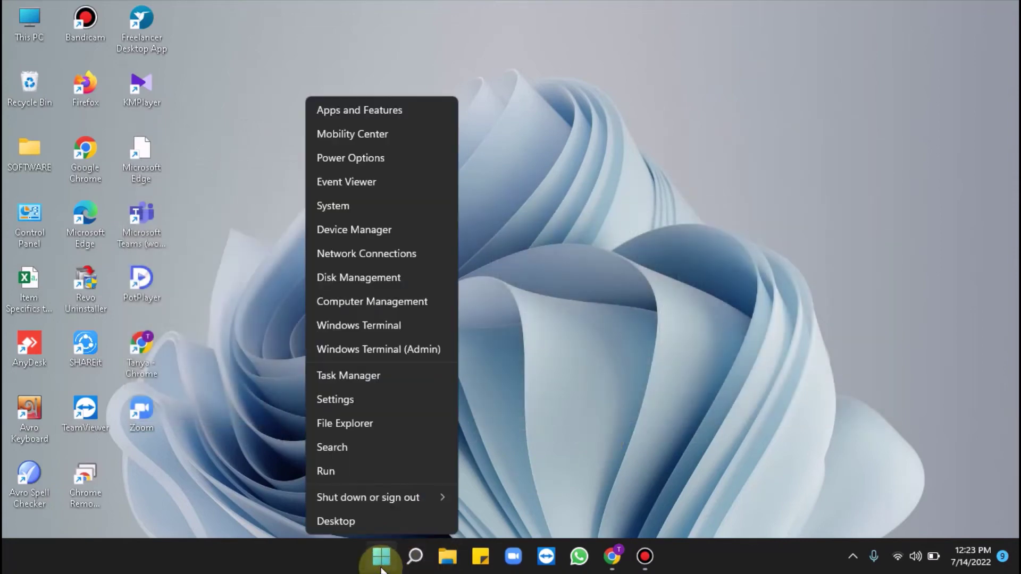
{"action": "left_click", "coordinate": [352, 474]}
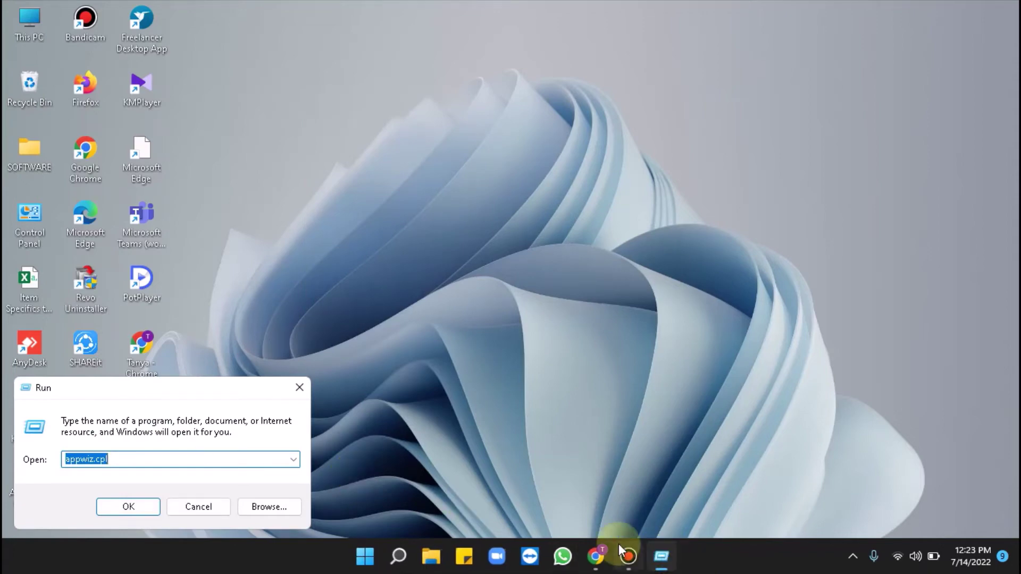
{"action": "left_click", "coordinate": [595, 558]}
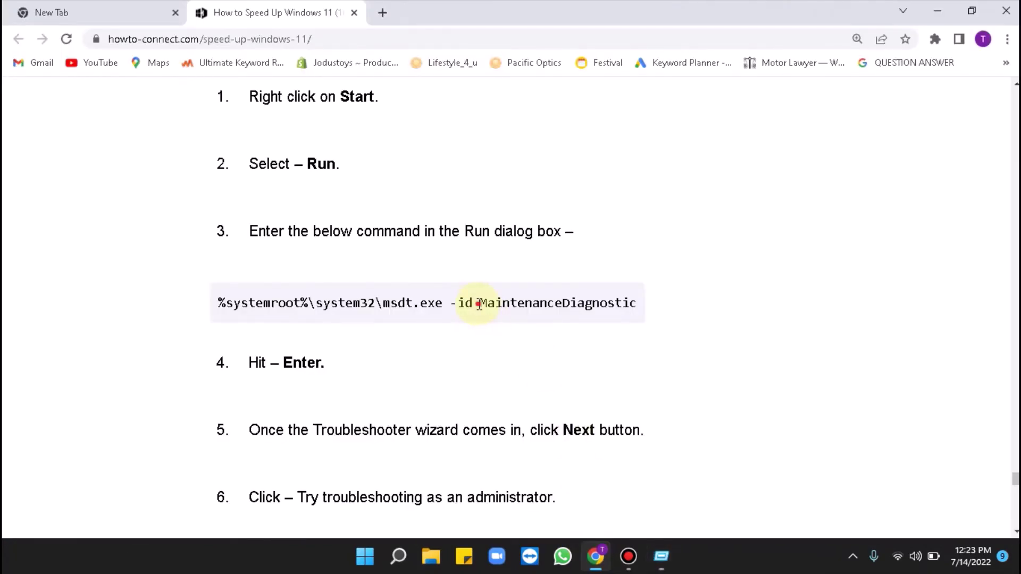
{"action": "triple_click", "coordinate": [479, 304]}
{"action": "key", "text": "ctrl+c"}
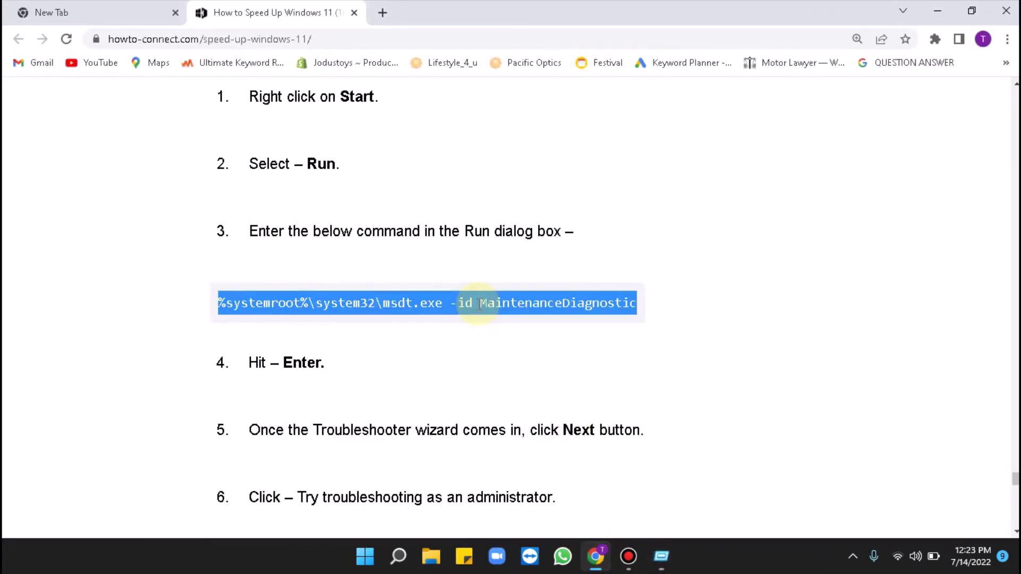
{"action": "key", "text": "super+r"}
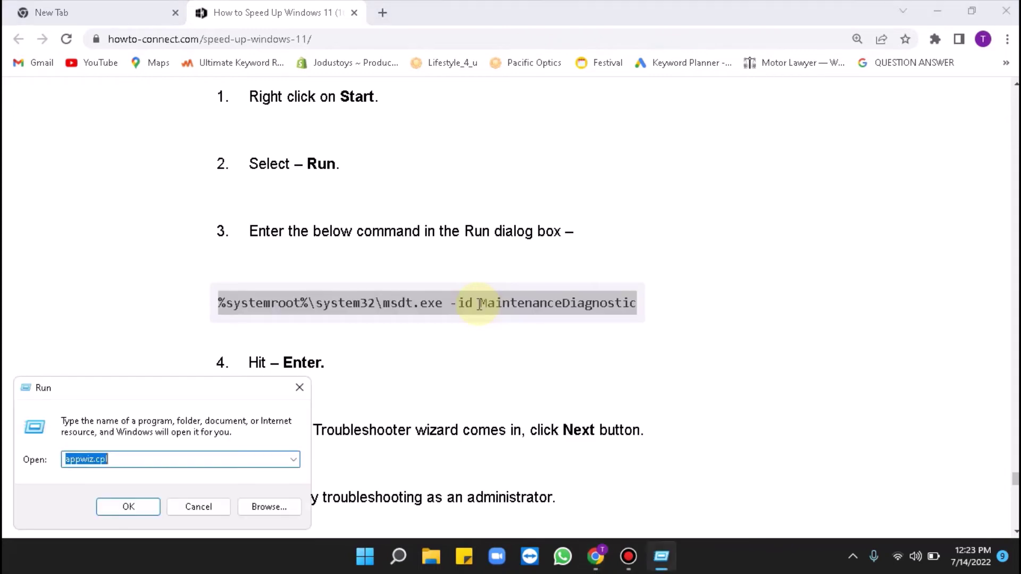
{"action": "key", "text": "ctrl+v"}
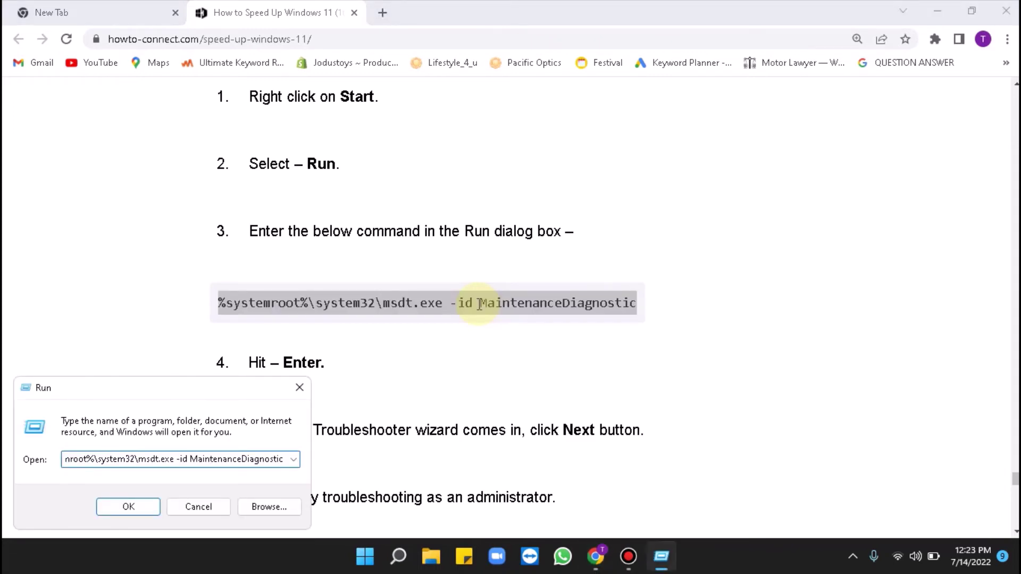
{"action": "left_click", "coordinate": [128, 507]}
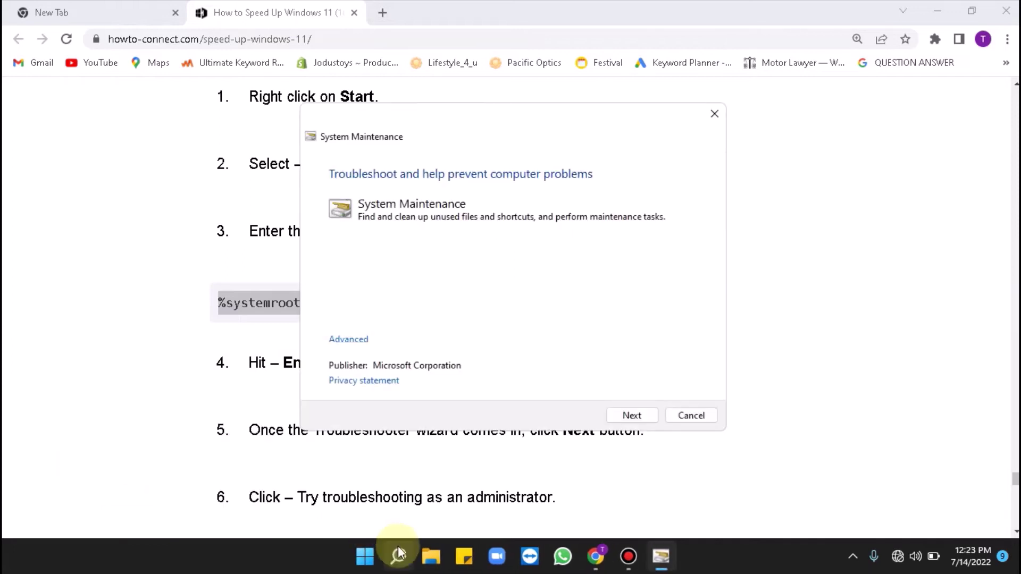
- Run the System Maintenance troubleshooter, repeat the troubleshooting as an administrator, and close it
{"action": "left_click", "coordinate": [631, 416]}
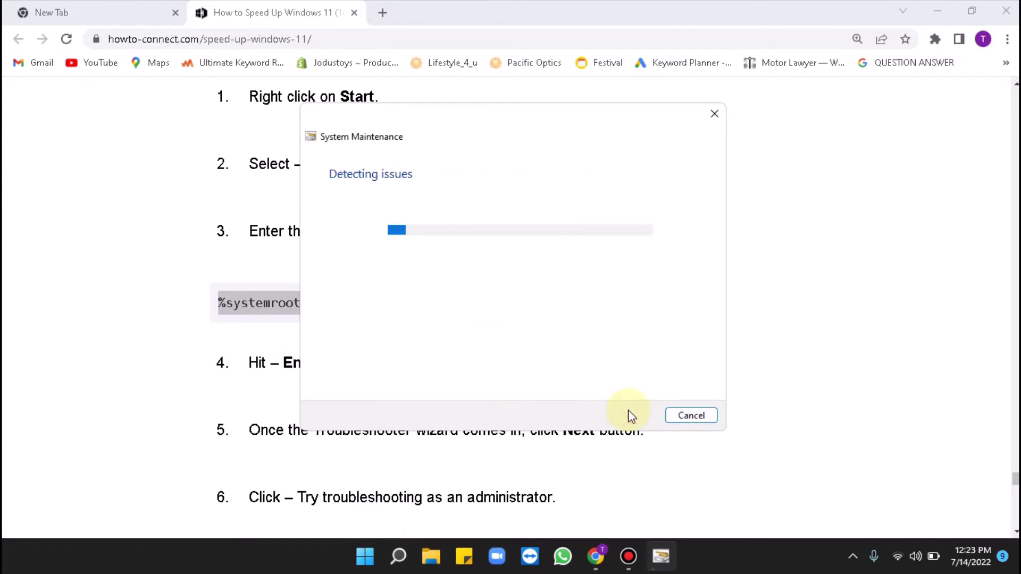
{"action": "left_click", "coordinate": [957, 16]}
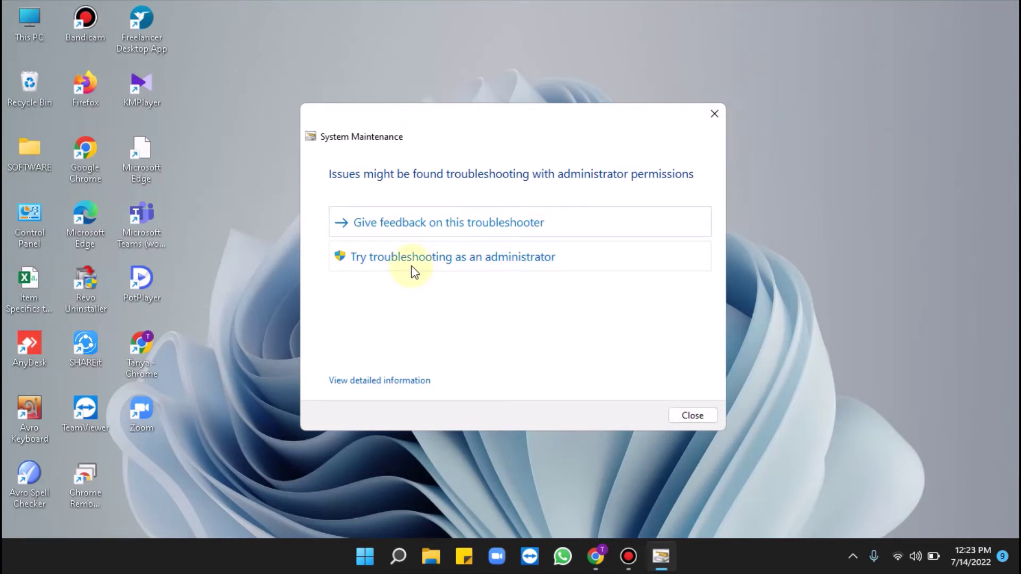
{"action": "left_click", "coordinate": [462, 257]}
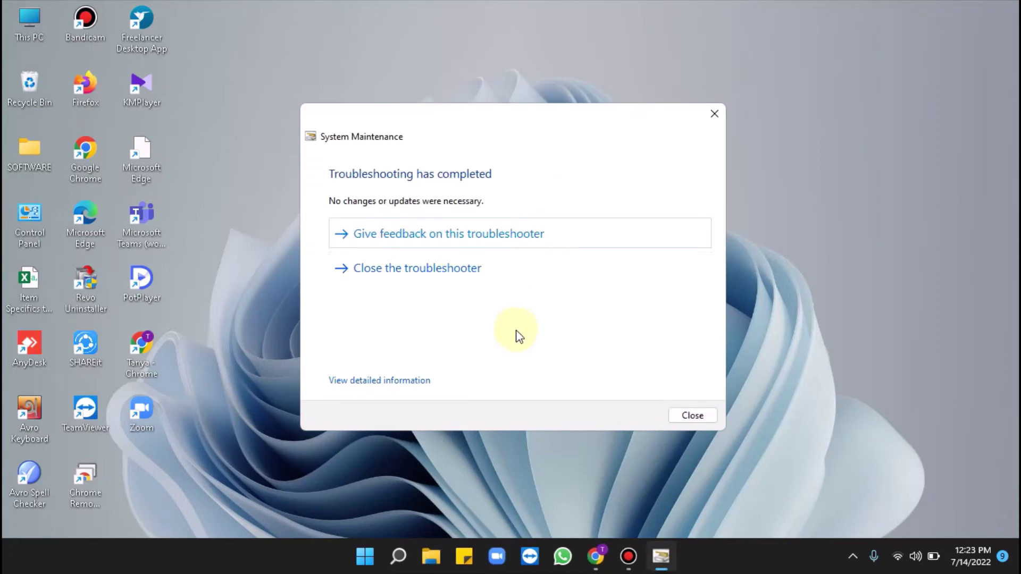
{"action": "left_click", "coordinate": [692, 415]}
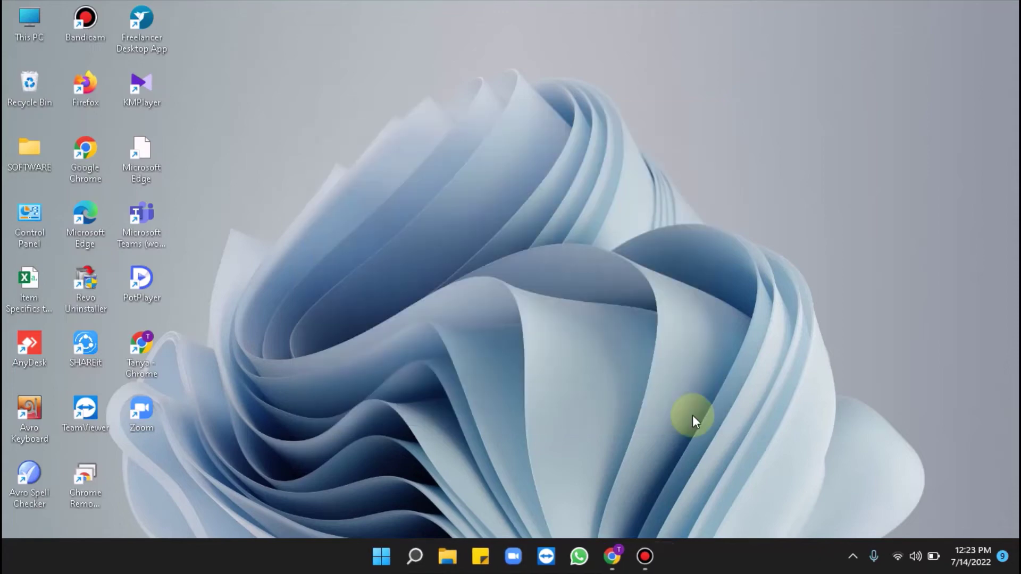
- Open the user's temporary files folder by running %temp%
{"action": "left_click", "coordinate": [381, 556]}
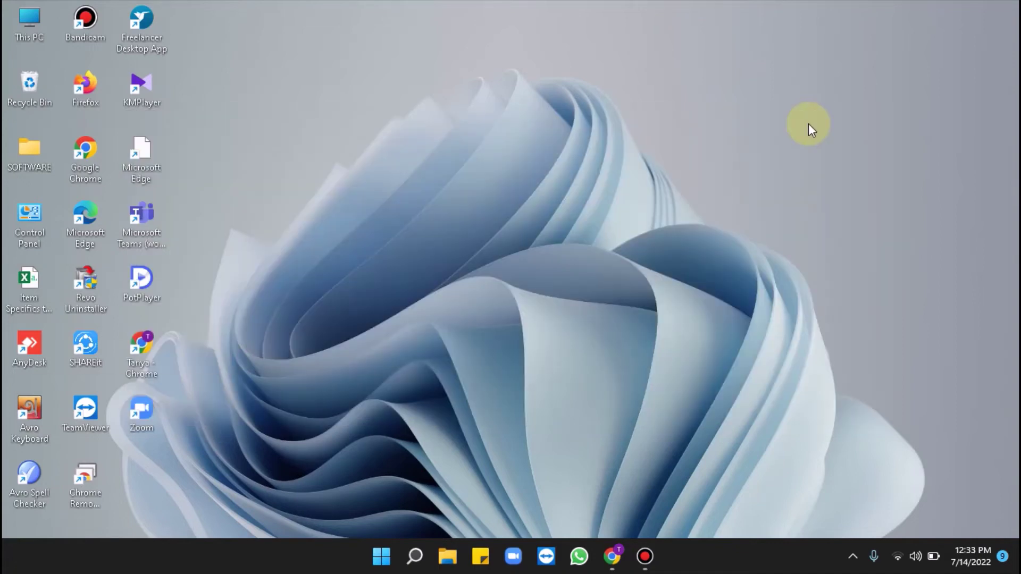
{"action": "key", "text": "super+r"}
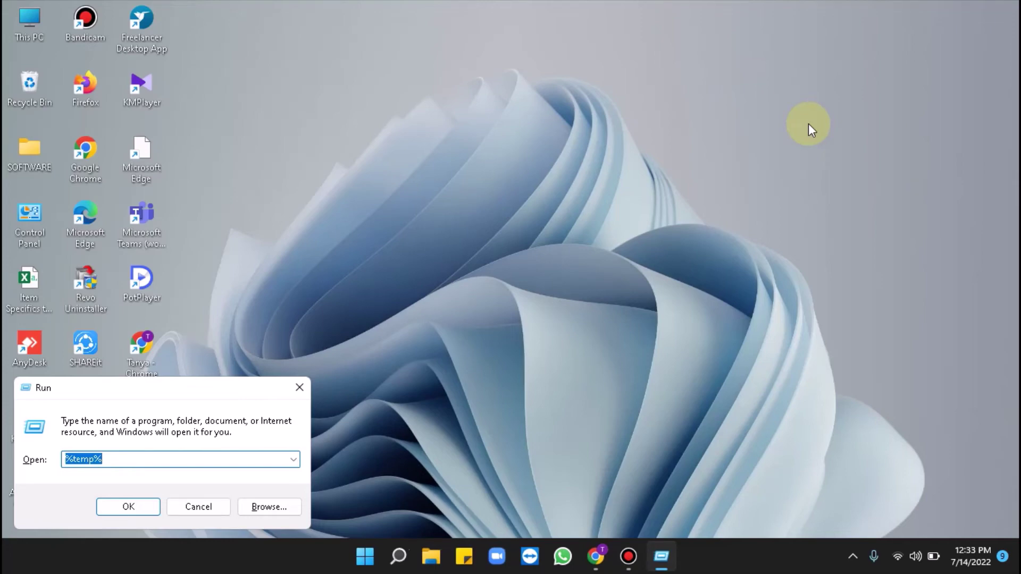
{"action": "type", "text": "%te"}
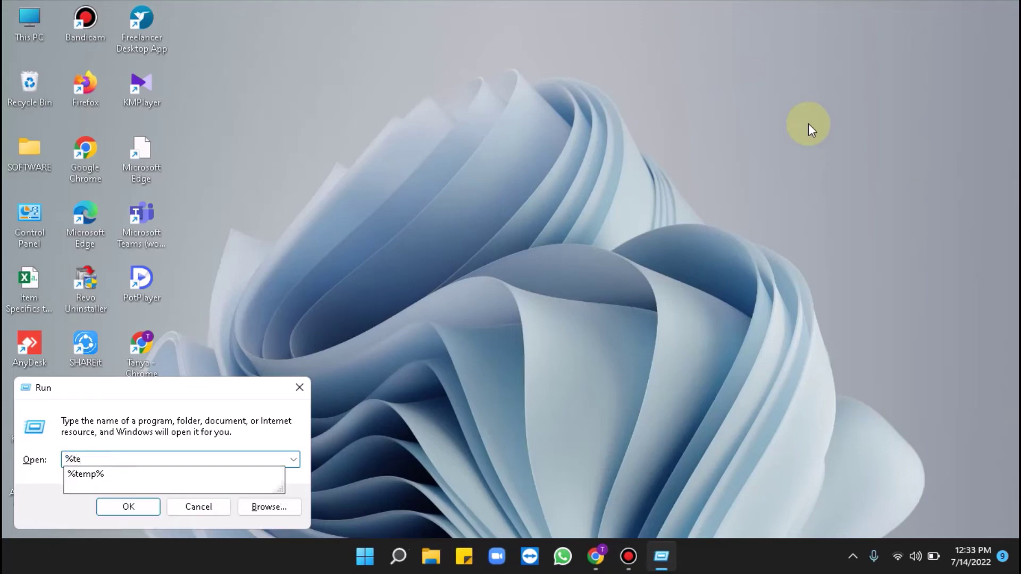
{"action": "type", "text": "mp%"}
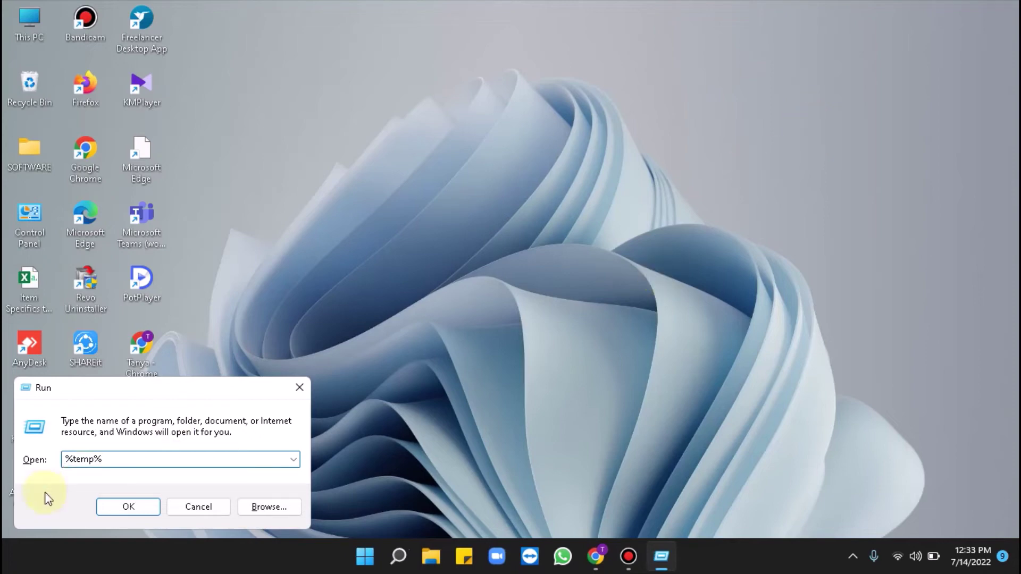
{"action": "left_click", "coordinate": [120, 505]}
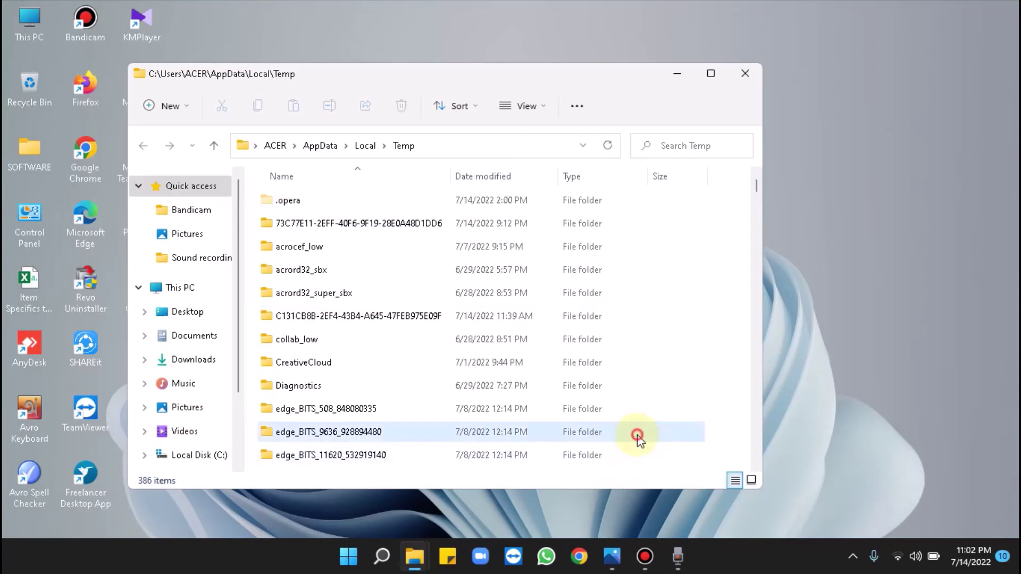
- Delete all items in the user's Temp folder, granting administrator permission for msdtadmin and cancelling at the file in use
{"action": "left_click", "coordinate": [637, 435]}
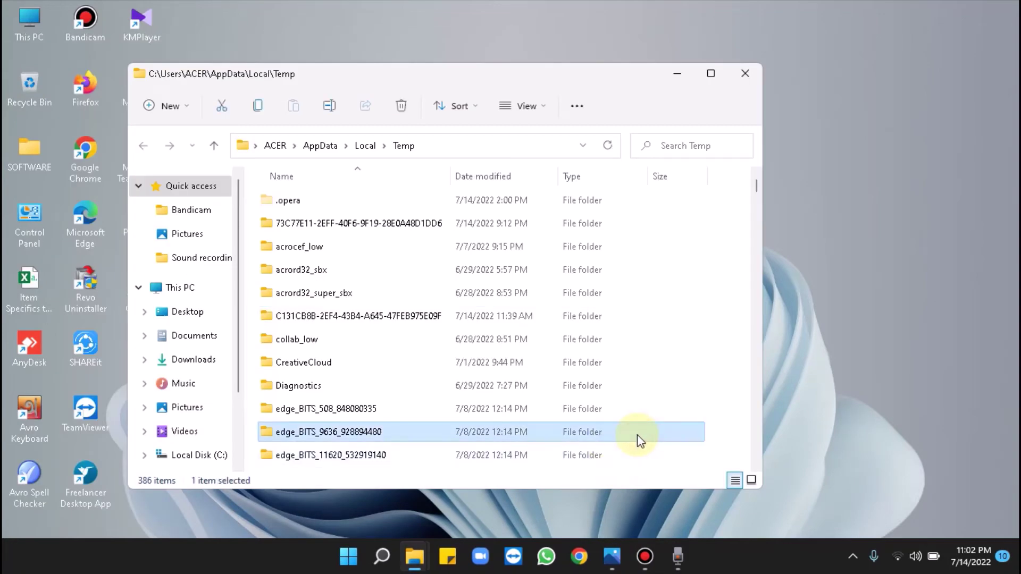
{"action": "key", "text": "ctrl+a"}
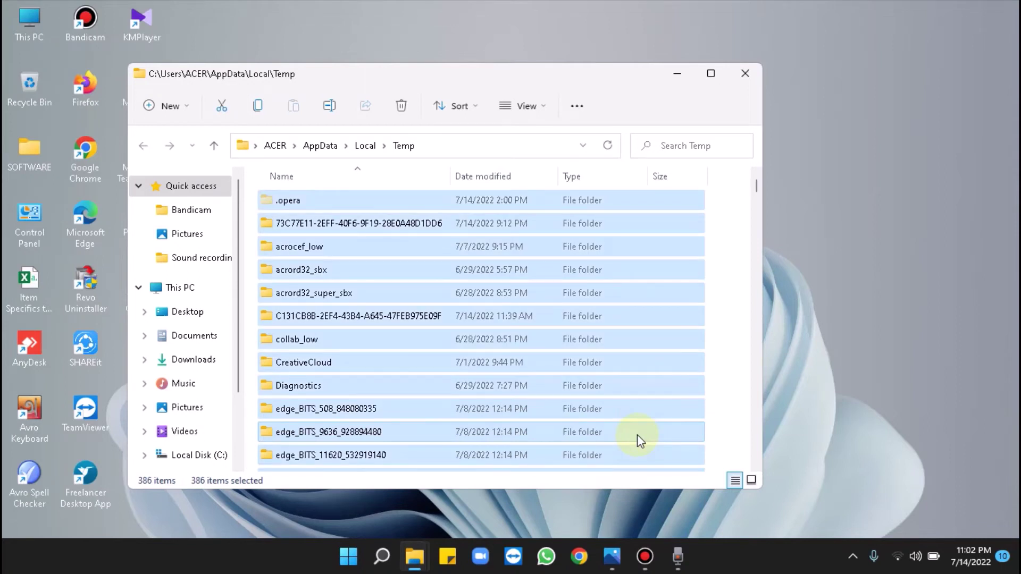
{"action": "right_click", "coordinate": [595, 358]}
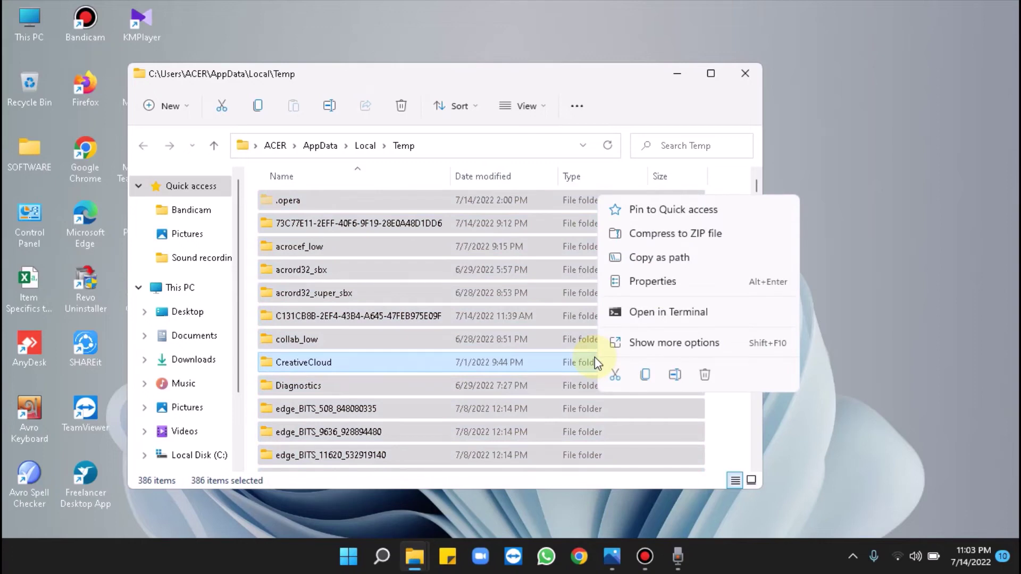
{"action": "left_click", "coordinate": [702, 380]}
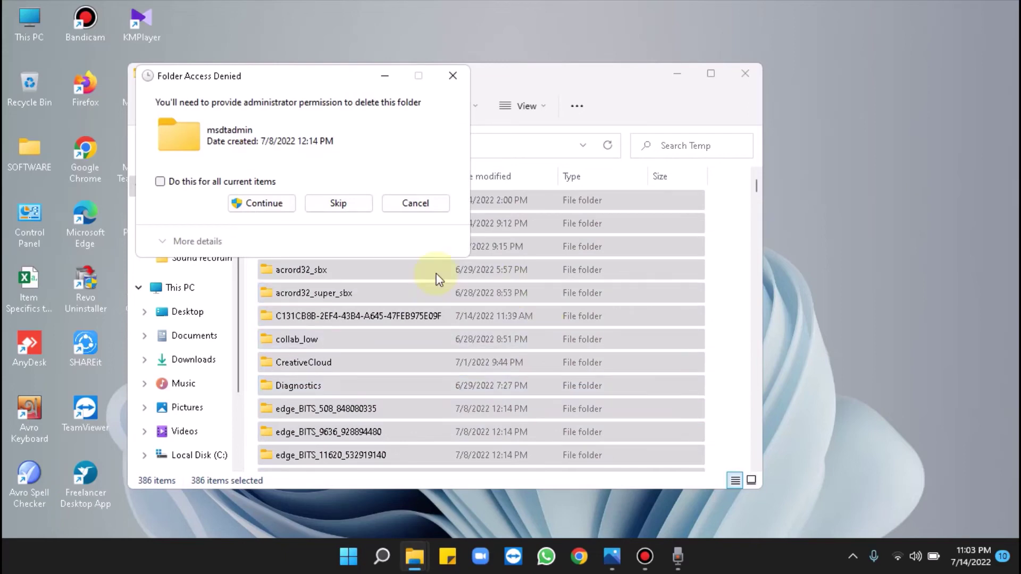
{"action": "left_click", "coordinate": [265, 204]}
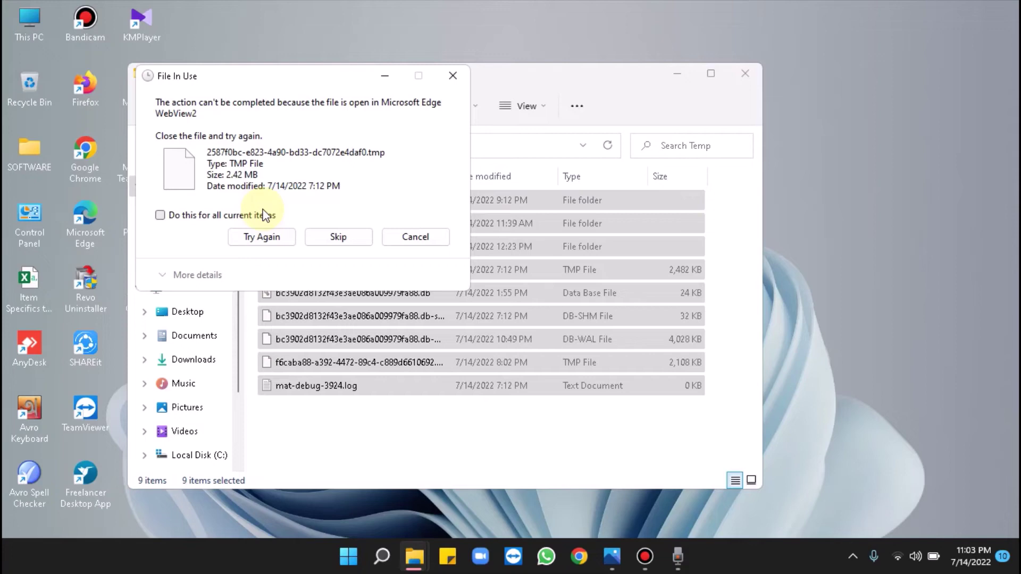
{"action": "left_click", "coordinate": [408, 239]}
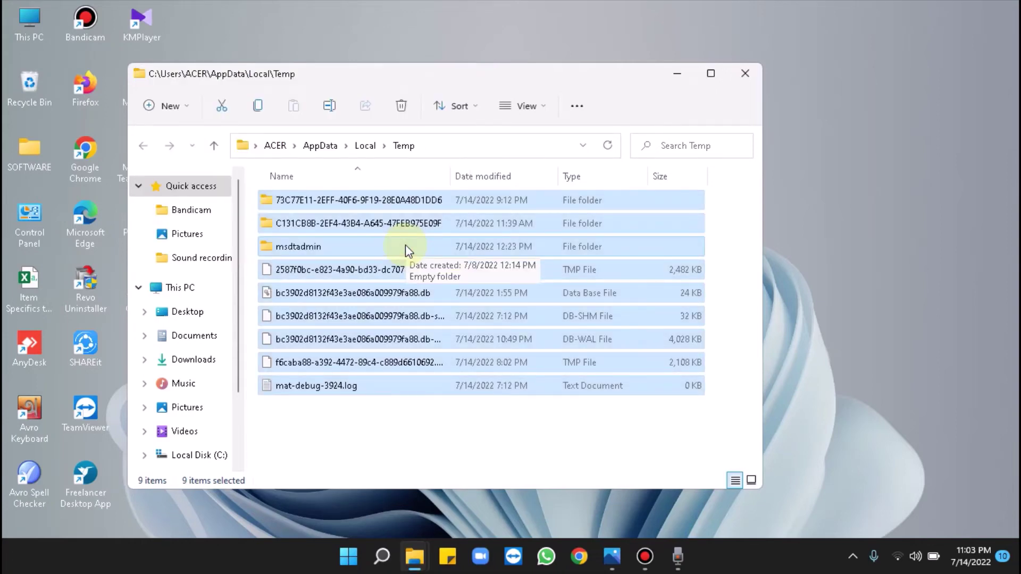
- Open the Windows Temp folder by running temp
{"action": "key", "text": "super+r"}
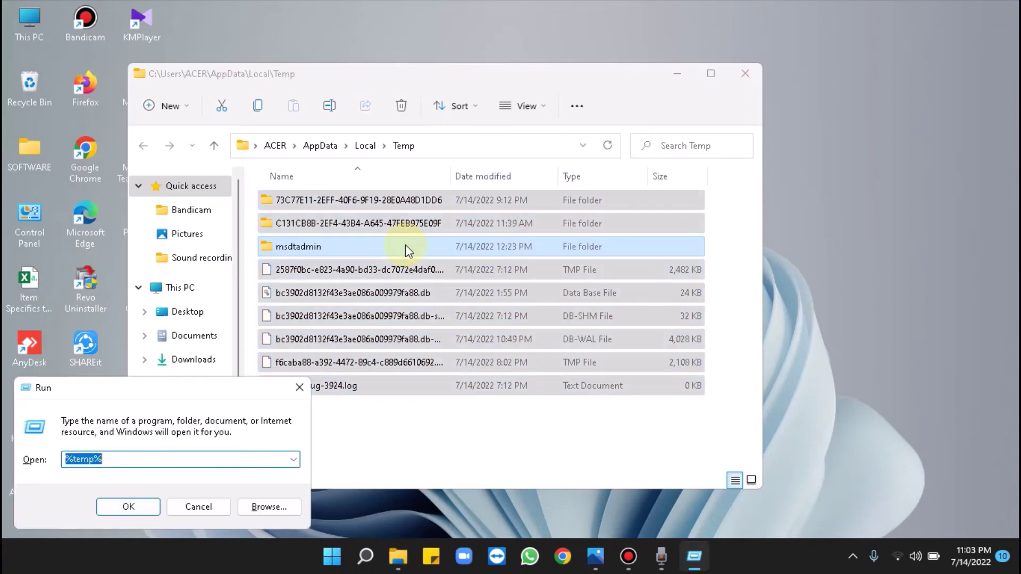
{"action": "type", "text": "temp"}
{"action": "key", "text": "Return"}
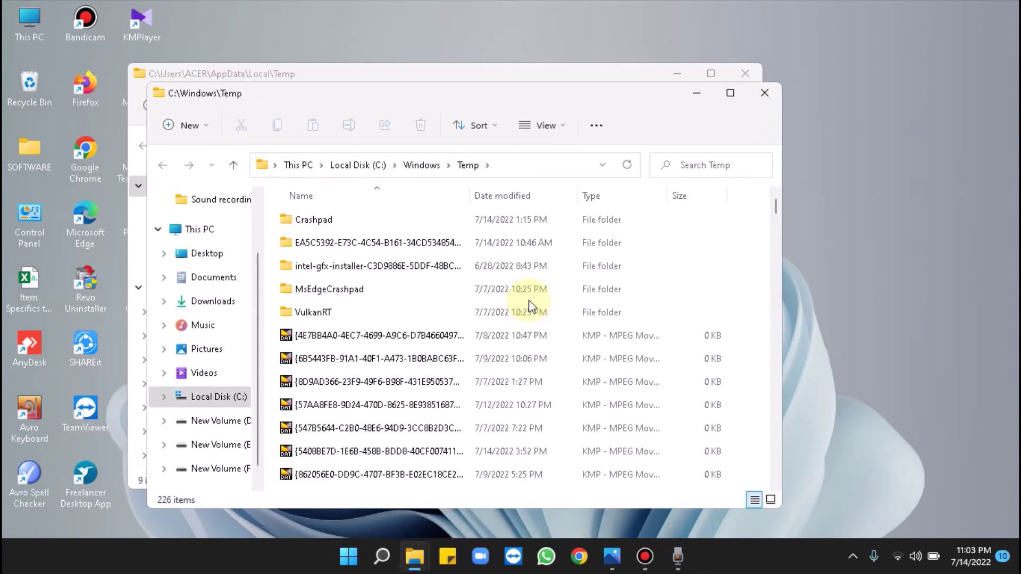
- Delete everything in C:\Windows\Temp, skipping the files in use, and close both Temp folder windows
{"action": "left_click", "coordinate": [578, 297]}
{"action": "key", "text": "ctrl+a"}
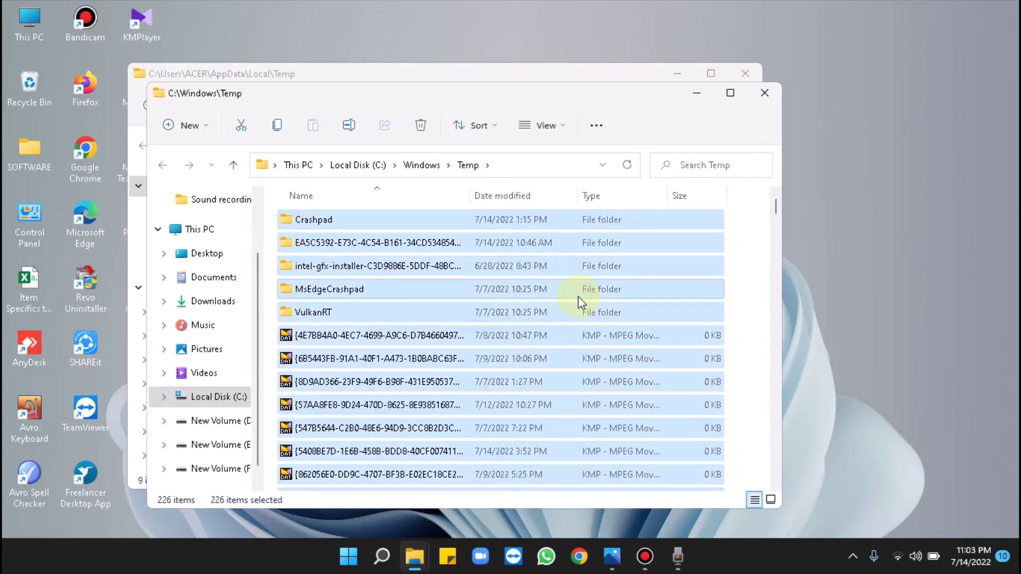
{"action": "right_click", "coordinate": [578, 301]}
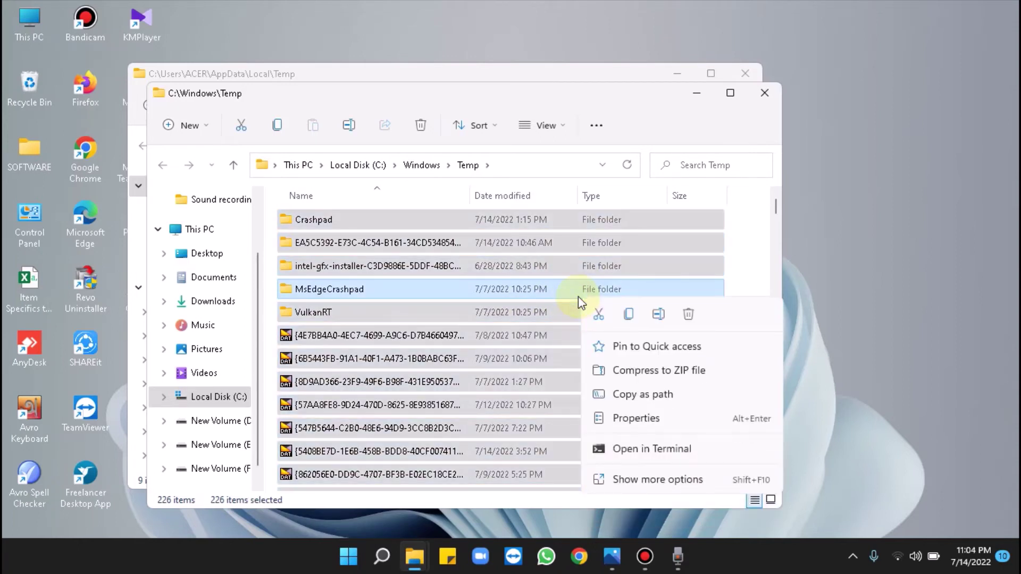
{"action": "left_click", "coordinate": [687, 317]}
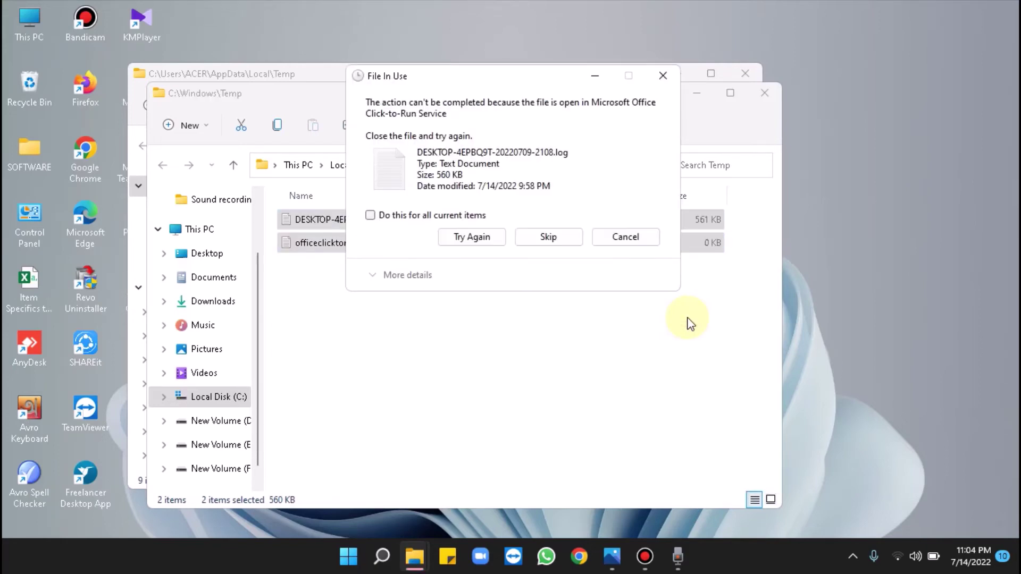
{"action": "left_click", "coordinate": [570, 245]}
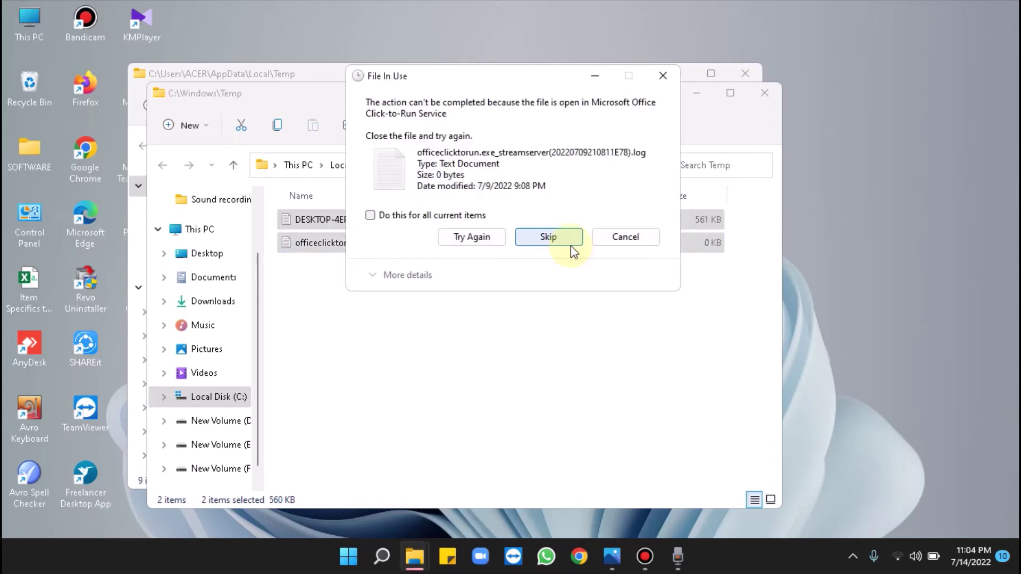
{"action": "left_click", "coordinate": [570, 246]}
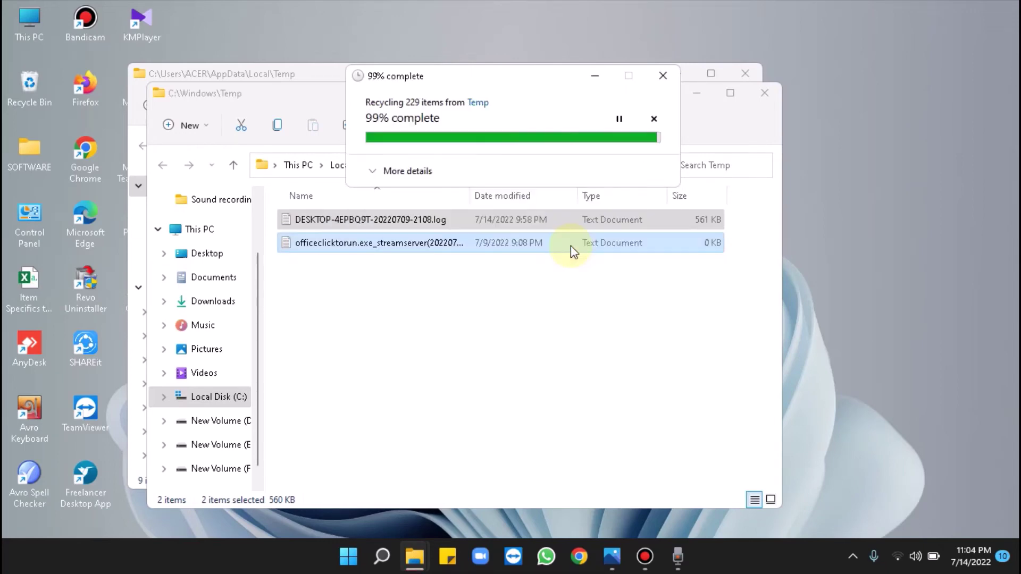
{"action": "left_click", "coordinate": [768, 95]}
{"action": "left_click", "coordinate": [747, 74]}
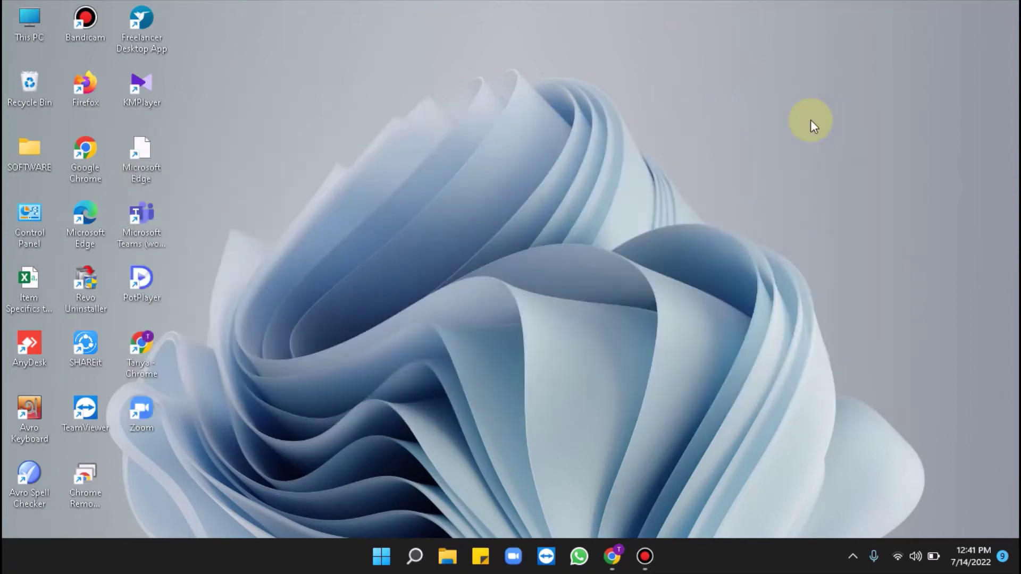
- Clear the File Explorer history in the general Folder Options
{"action": "left_click", "coordinate": [450, 559]}
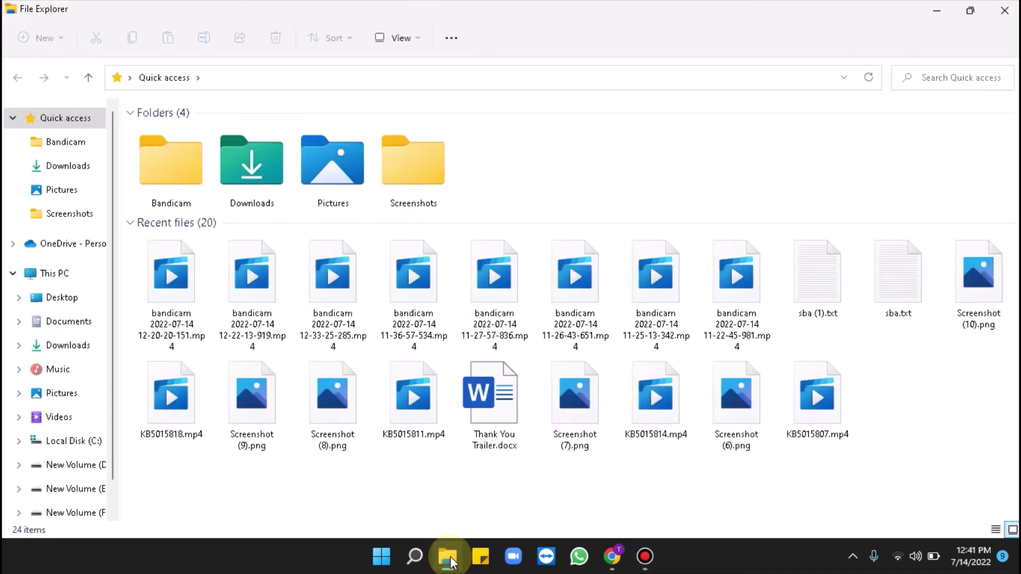
{"action": "left_click", "coordinate": [451, 40]}
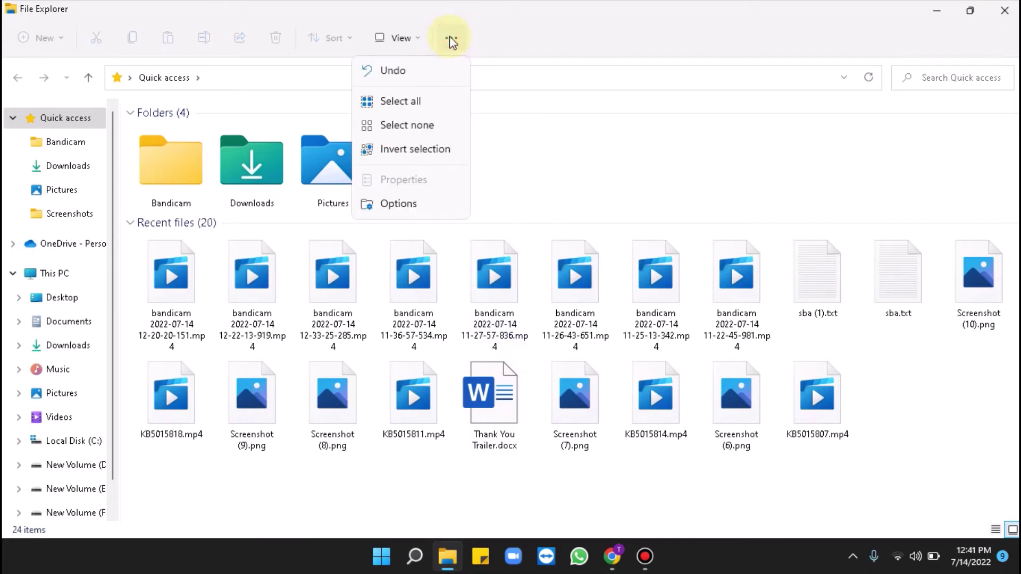
{"action": "left_click", "coordinate": [398, 205]}
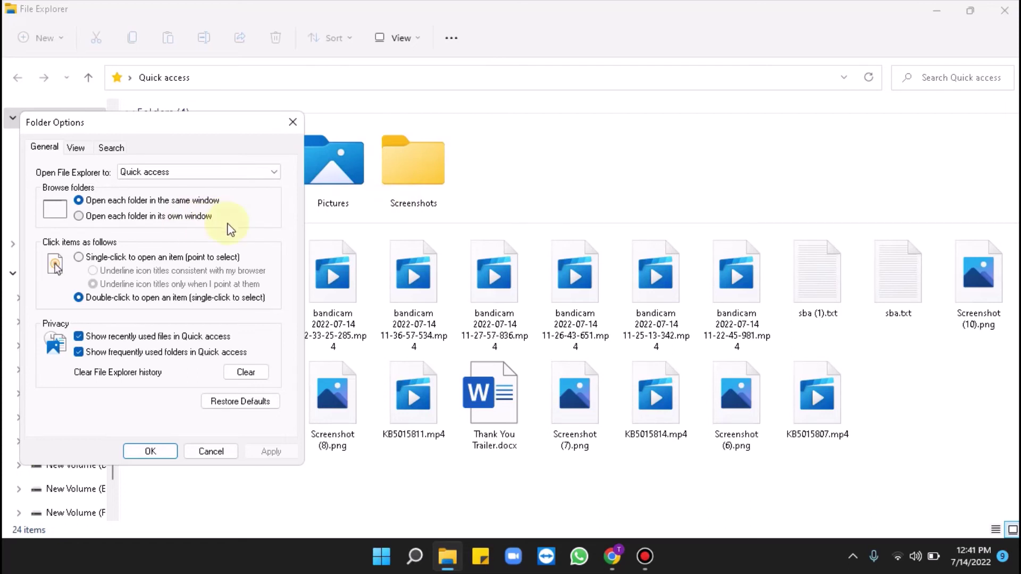
{"action": "left_click", "coordinate": [242, 375]}
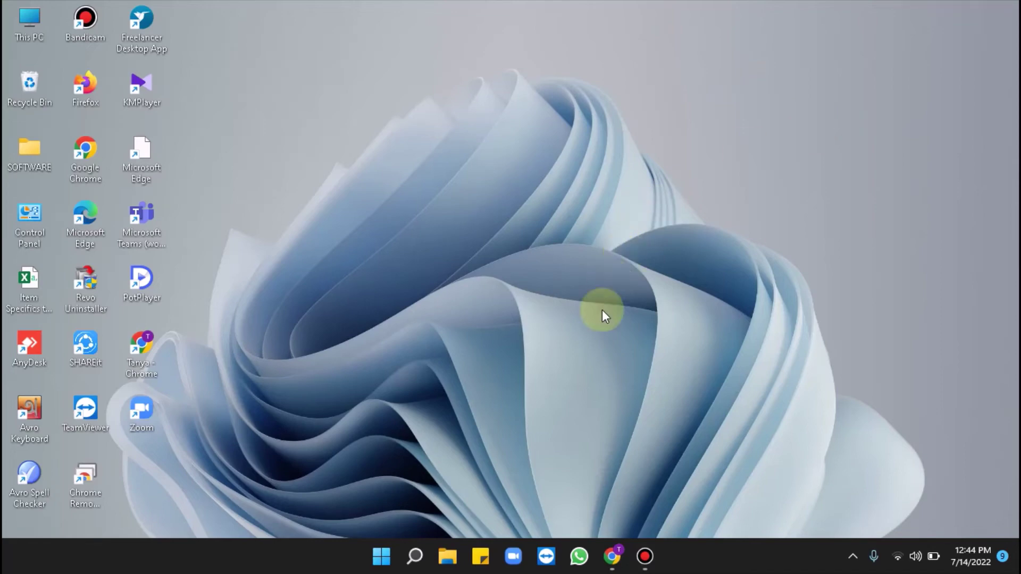
- Reset the Microsoft Store cache by running WSReset.exe
{"action": "key", "text": "super+r"}
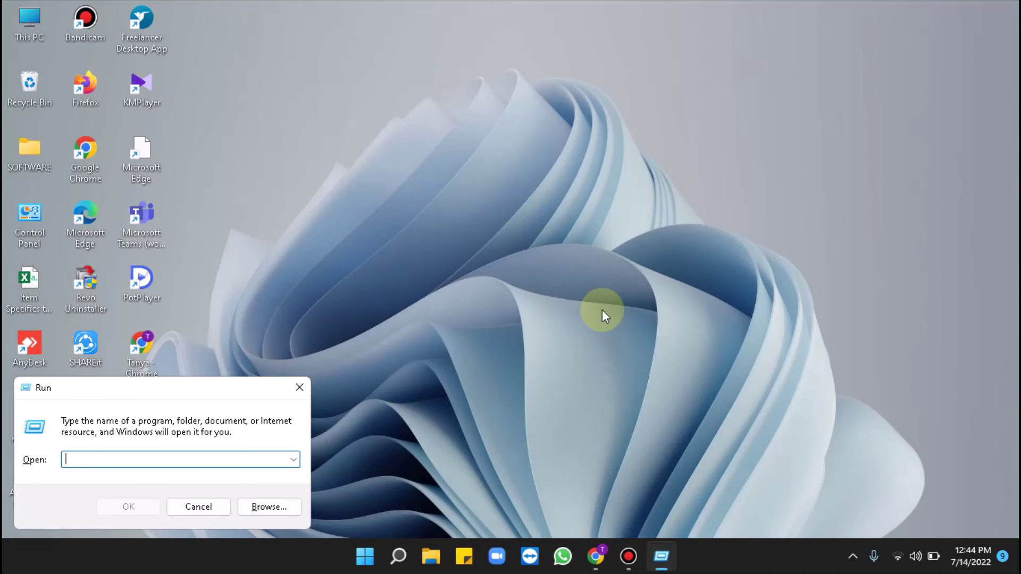
{"action": "type", "text": "W"}
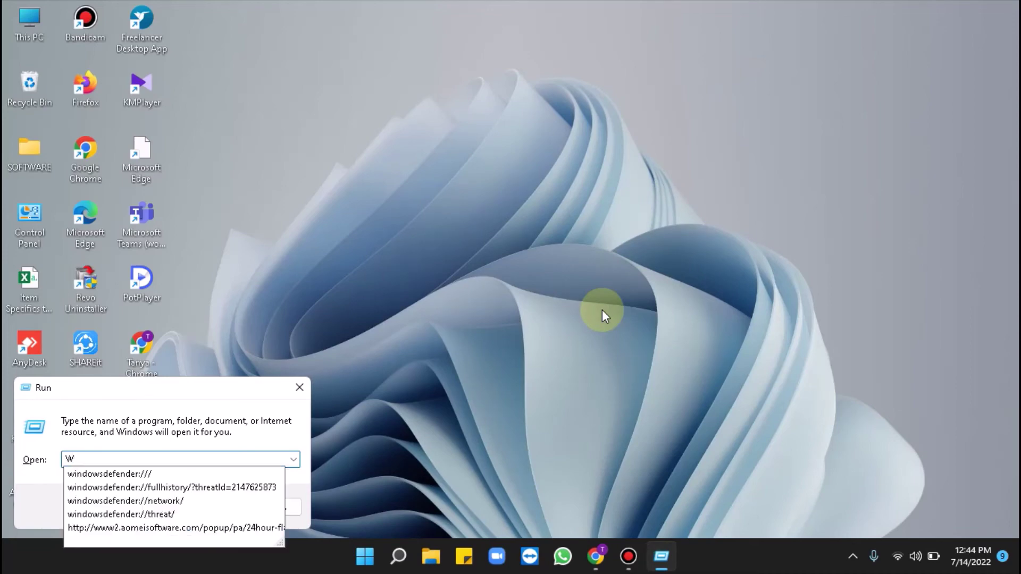
{"action": "type", "text": "SR"}
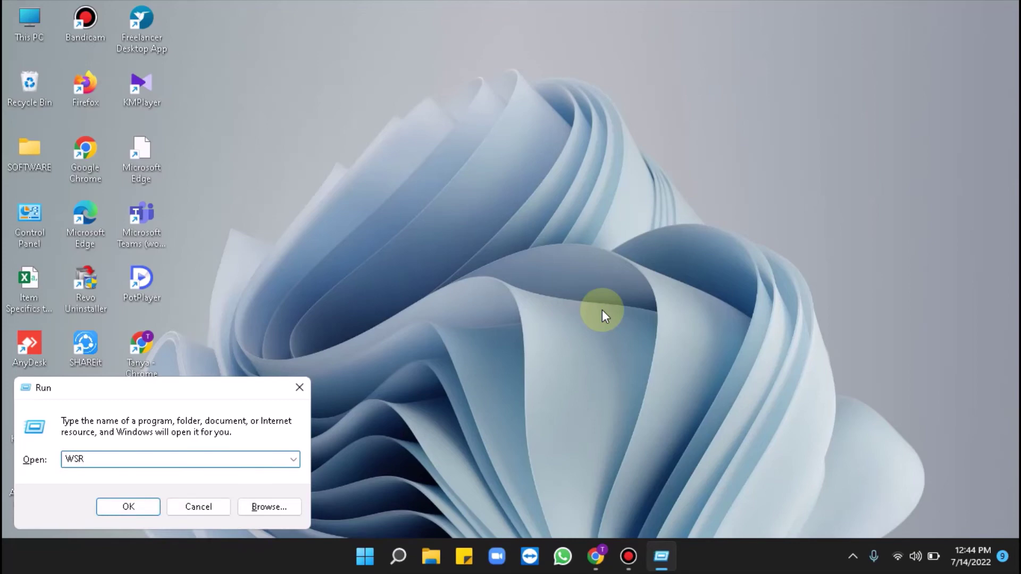
{"action": "type", "text": "eset.exe"}
{"action": "left_click", "coordinate": [125, 507]}
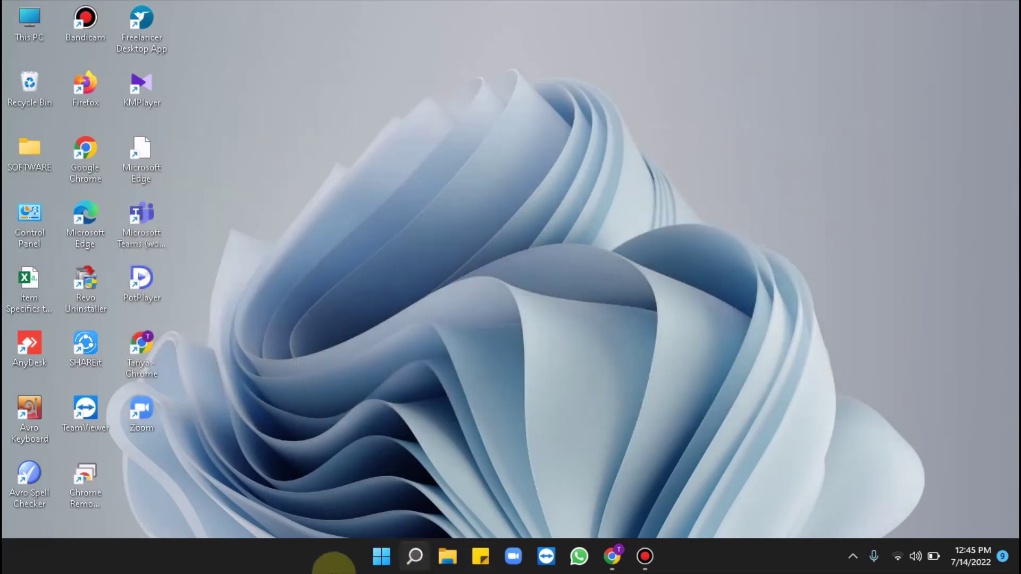
- Open the Location permissions page under Privacy & security in Windows Settings
{"action": "left_click", "coordinate": [381, 556]}
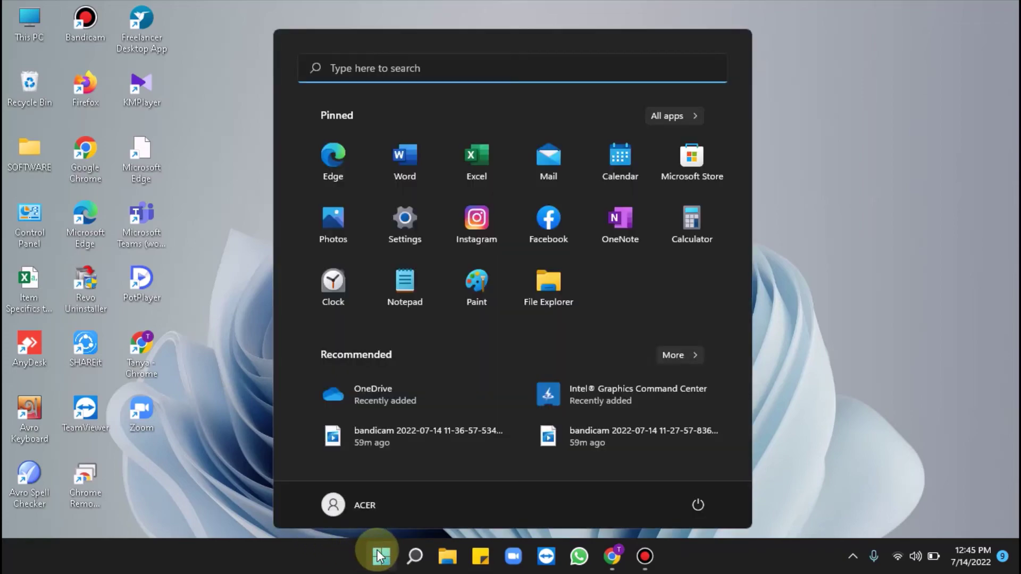
{"action": "left_click", "coordinate": [406, 226]}
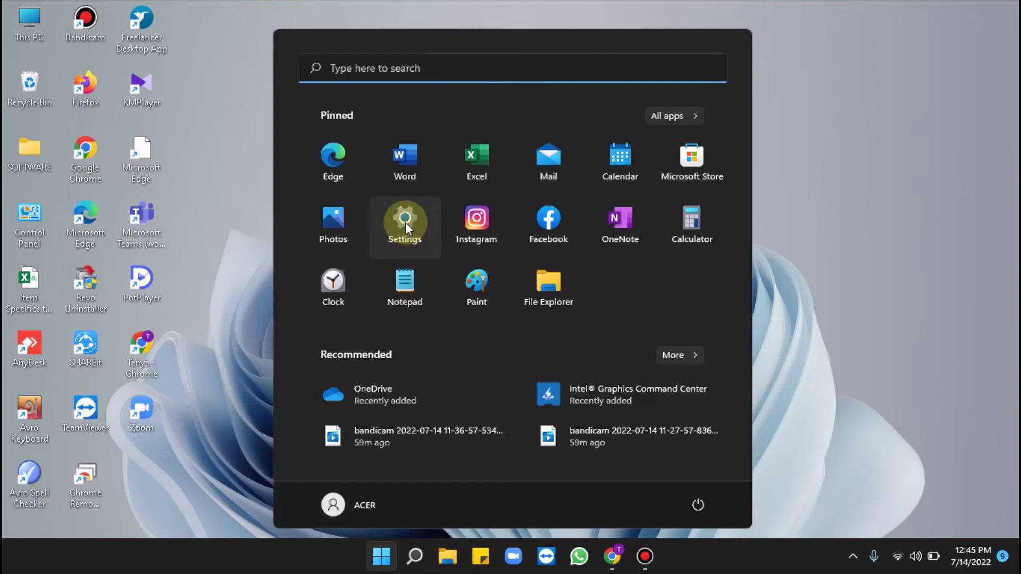
{"action": "left_click", "coordinate": [405, 223]}
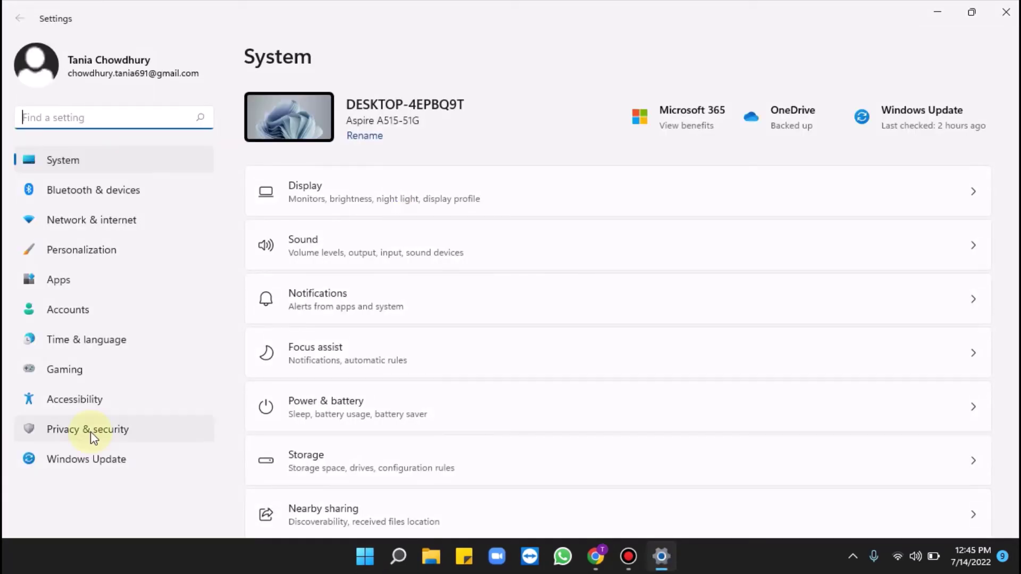
{"action": "left_click", "coordinate": [91, 432]}
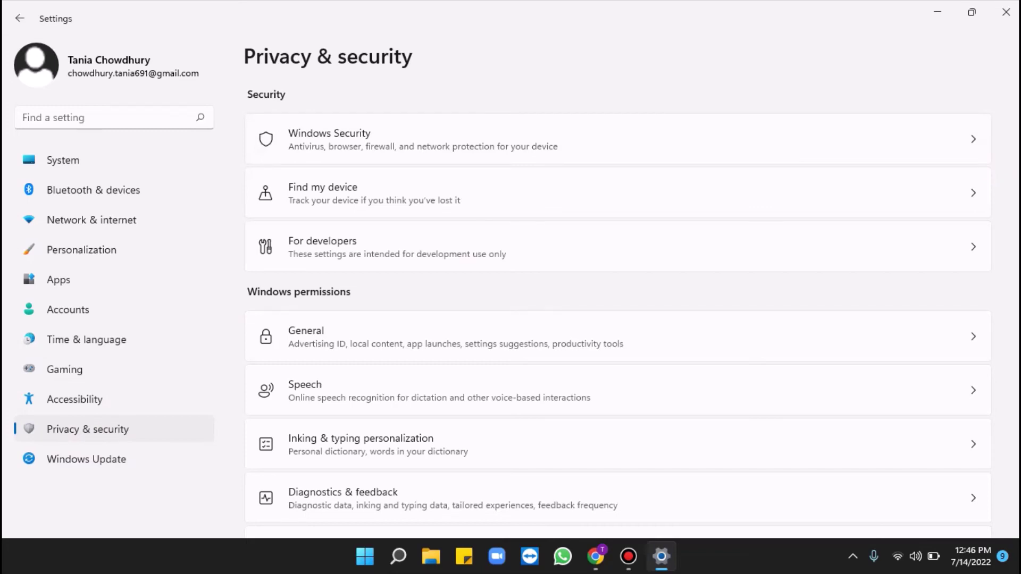
{"action": "scroll", "coordinate": [633, 307], "scroll_direction": "down", "scroll_amount": 6}
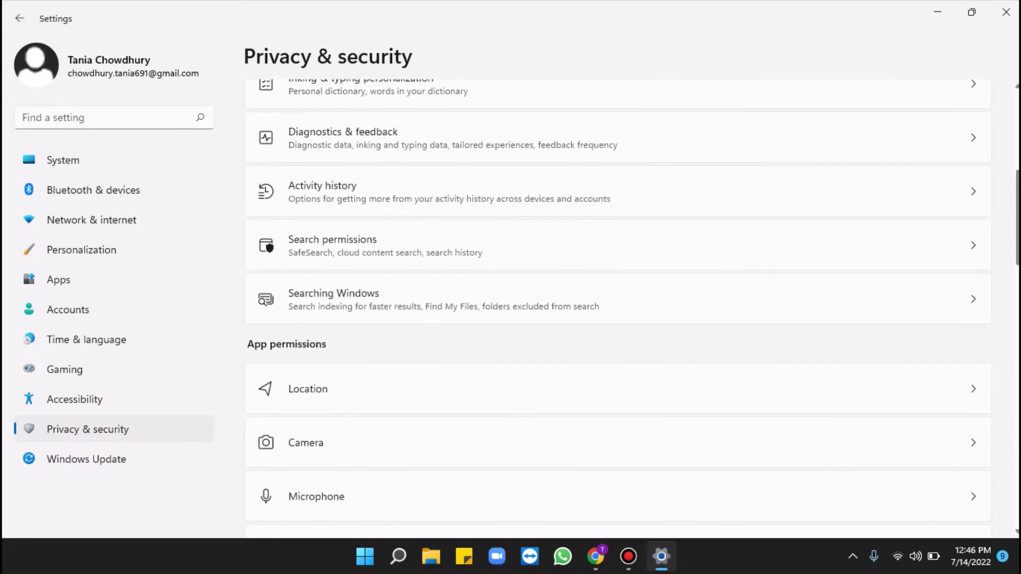
{"action": "scroll", "coordinate": [797, 276], "scroll_direction": "down", "scroll_amount": 2}
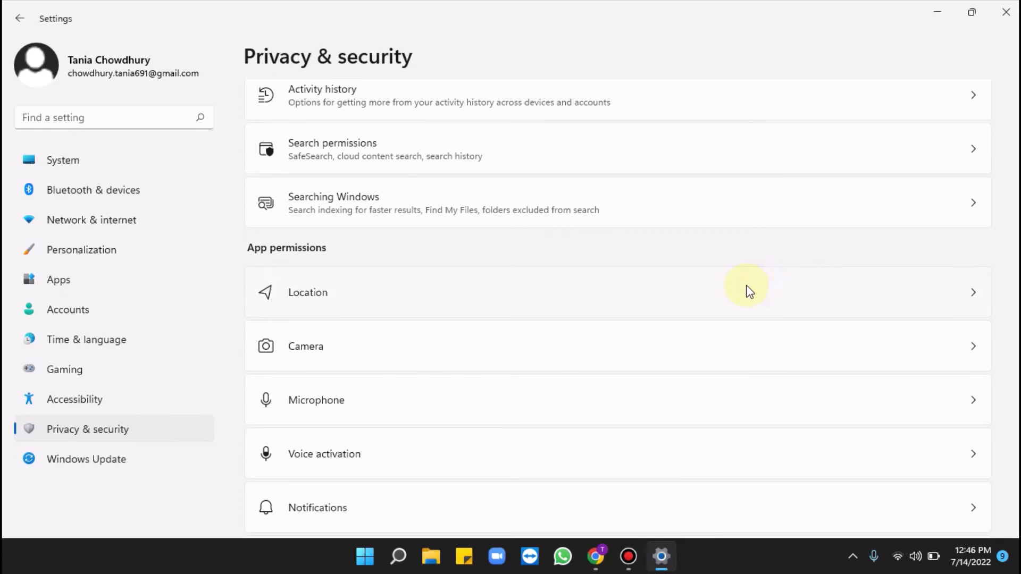
{"action": "left_click", "coordinate": [749, 292]}
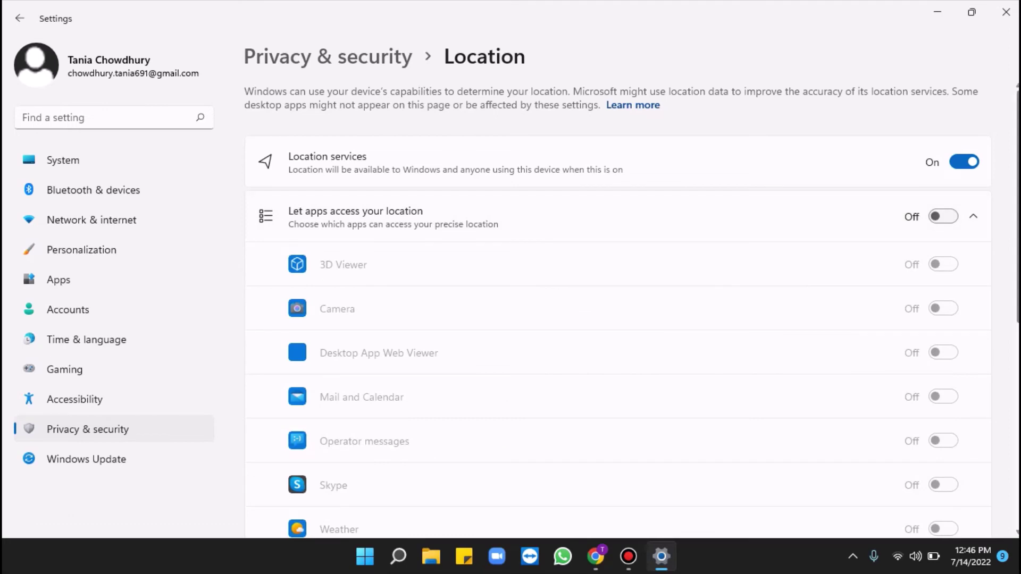
- Clear the location history stored on this device
{"action": "scroll", "coordinate": [617, 309], "scroll_direction": "down", "scroll_amount": 5}
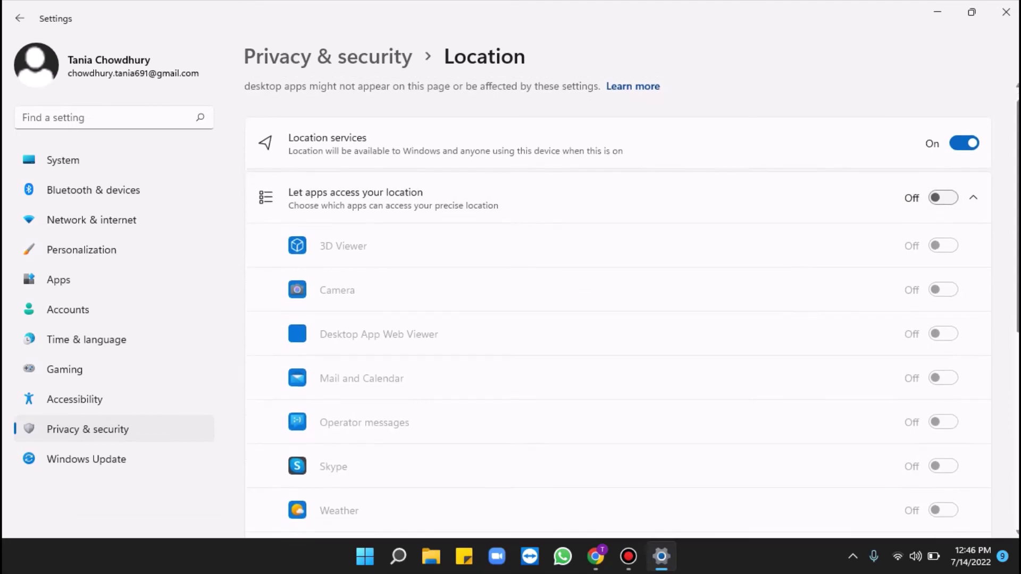
{"action": "scroll", "coordinate": [617, 308], "scroll_direction": "down", "scroll_amount": 2}
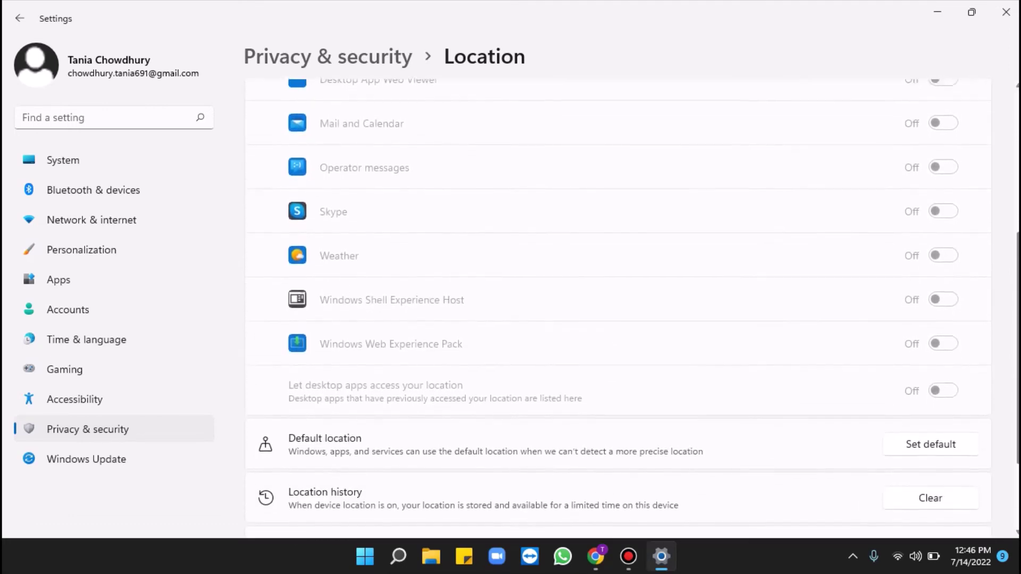
{"action": "scroll", "coordinate": [617, 308], "scroll_direction": "down", "scroll_amount": 2}
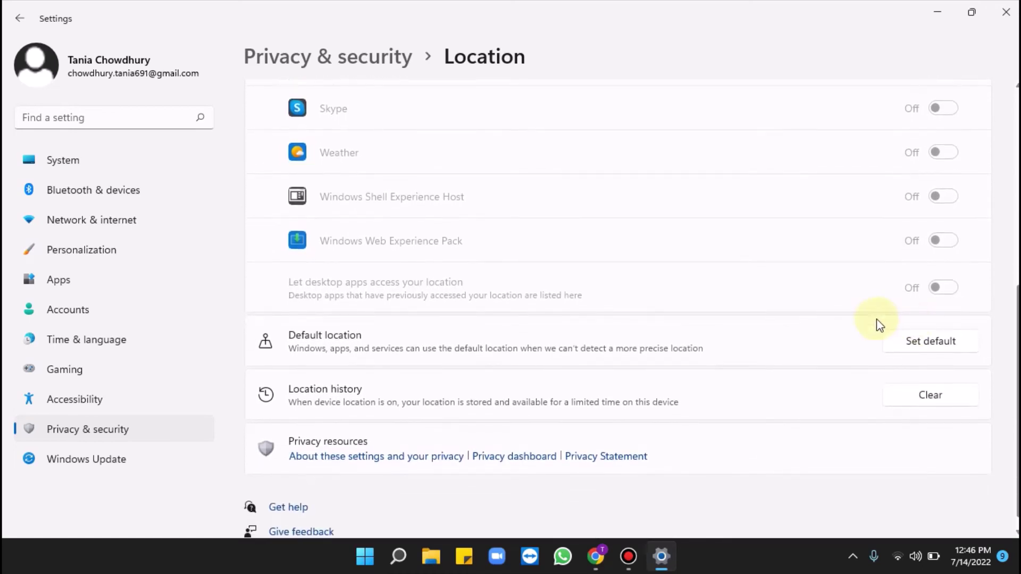
{"action": "left_click", "coordinate": [920, 394]}
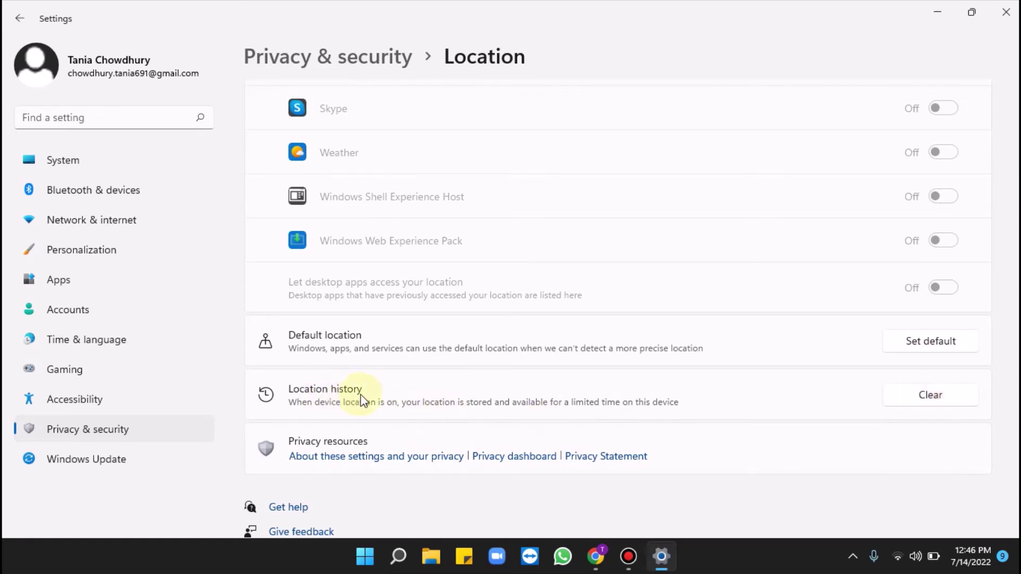
{"action": "left_click", "coordinate": [913, 399]}
{"action": "left_click", "coordinate": [922, 397]}
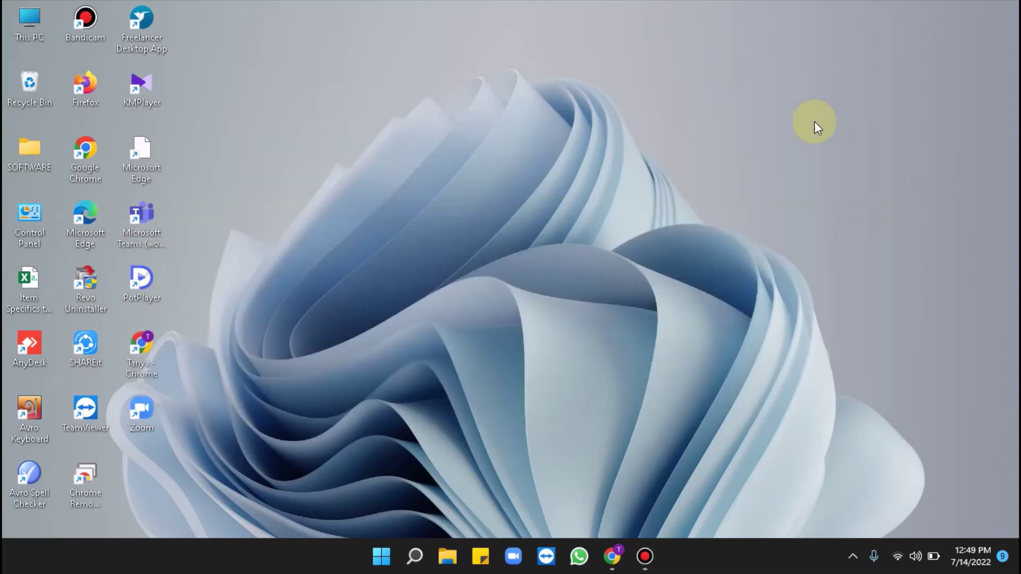
- Clear the clipboard data in the System Clipboard page of Windows Settings
{"action": "key", "text": "super+i"}
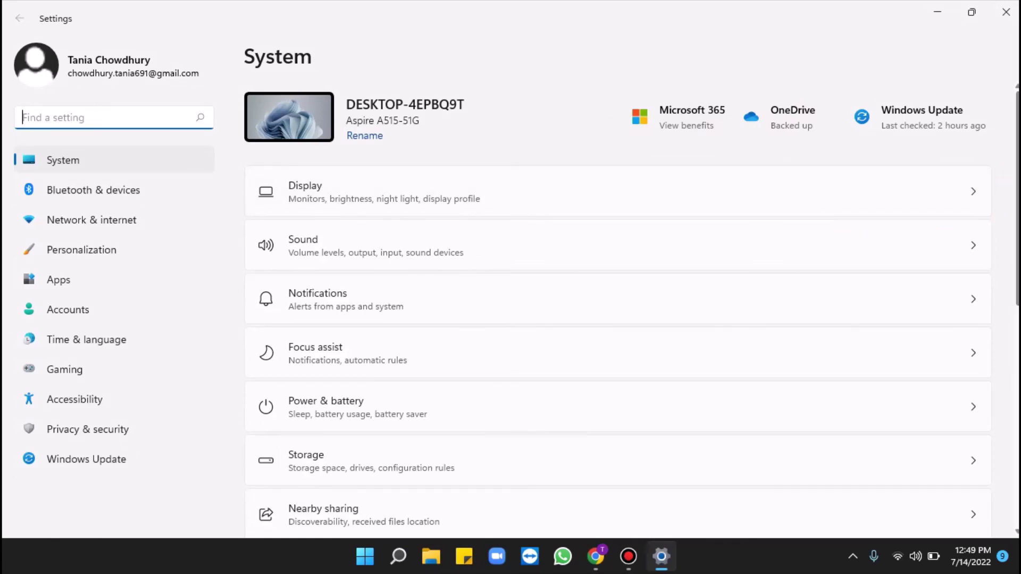
{"action": "scroll", "coordinate": [617, 309], "scroll_direction": "down", "scroll_amount": 5}
{"action": "scroll", "coordinate": [1009, 410], "scroll_direction": "down", "scroll_amount": 4}
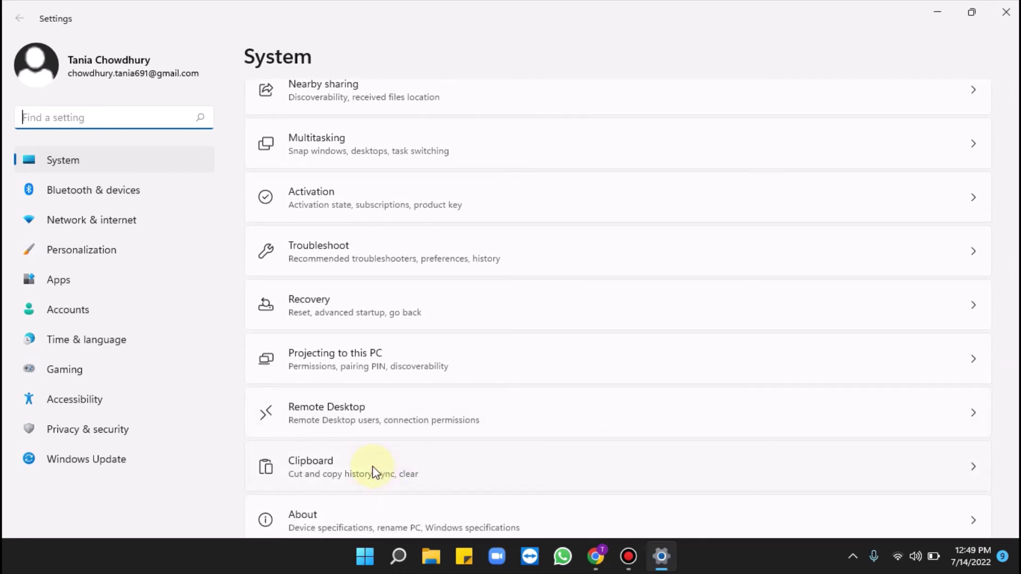
{"action": "left_click", "coordinate": [373, 471]}
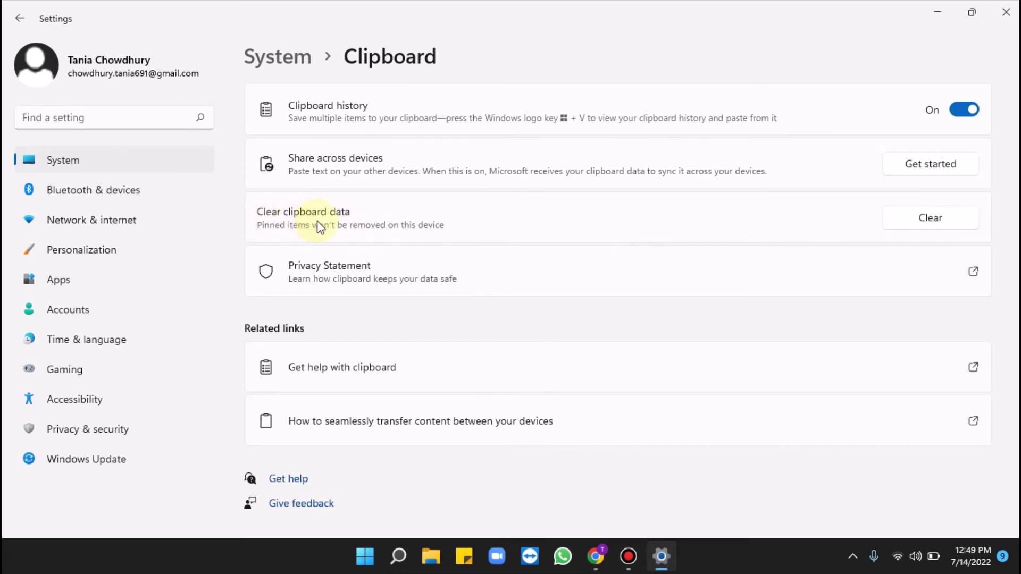
{"action": "left_click", "coordinate": [903, 228]}
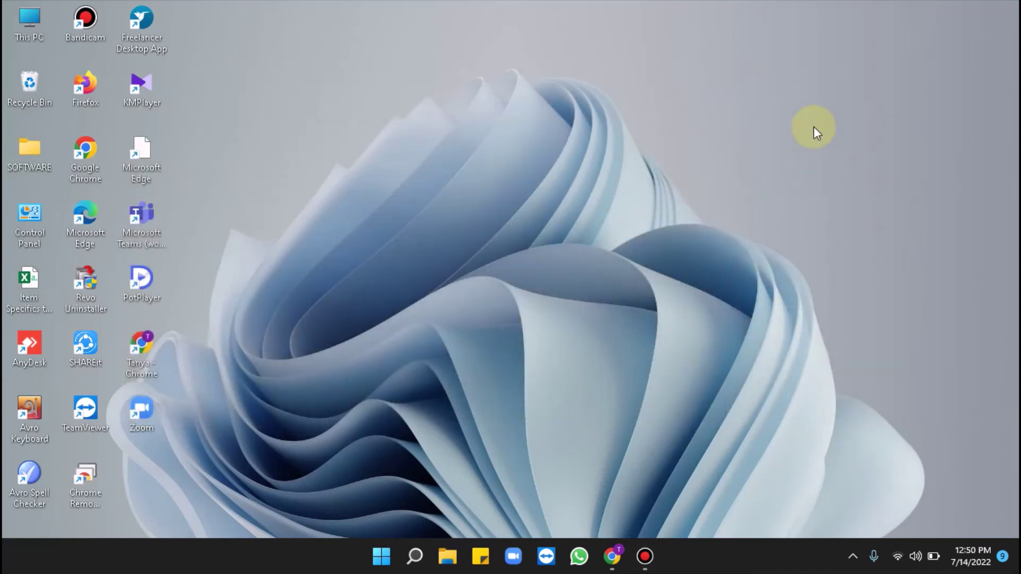
- Delete the diagnostic data Microsoft has collected about this device, in the Diagnostics & feedback page of Windows Settings
{"action": "key", "text": "super+i"}
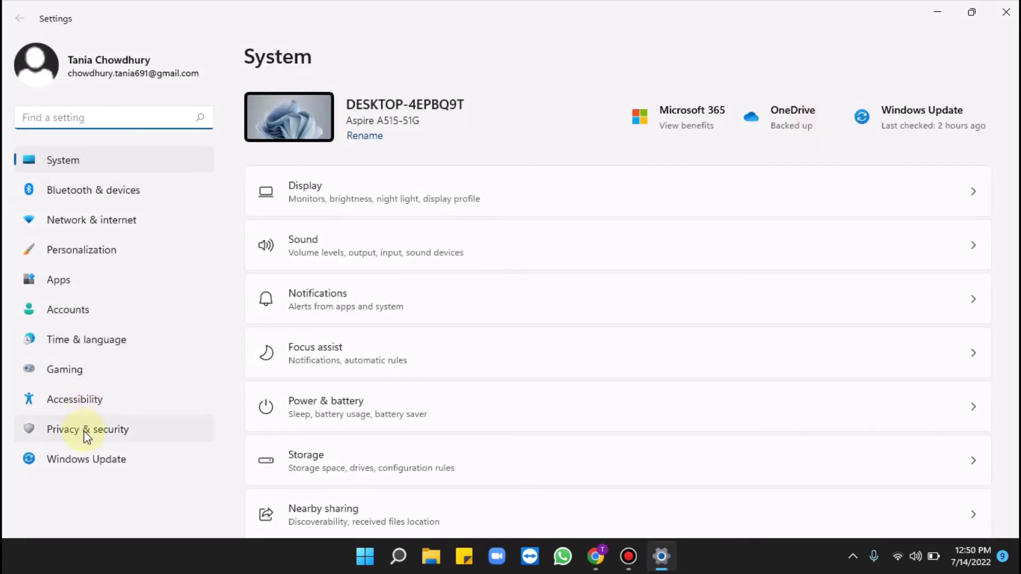
{"action": "left_click", "coordinate": [84, 431]}
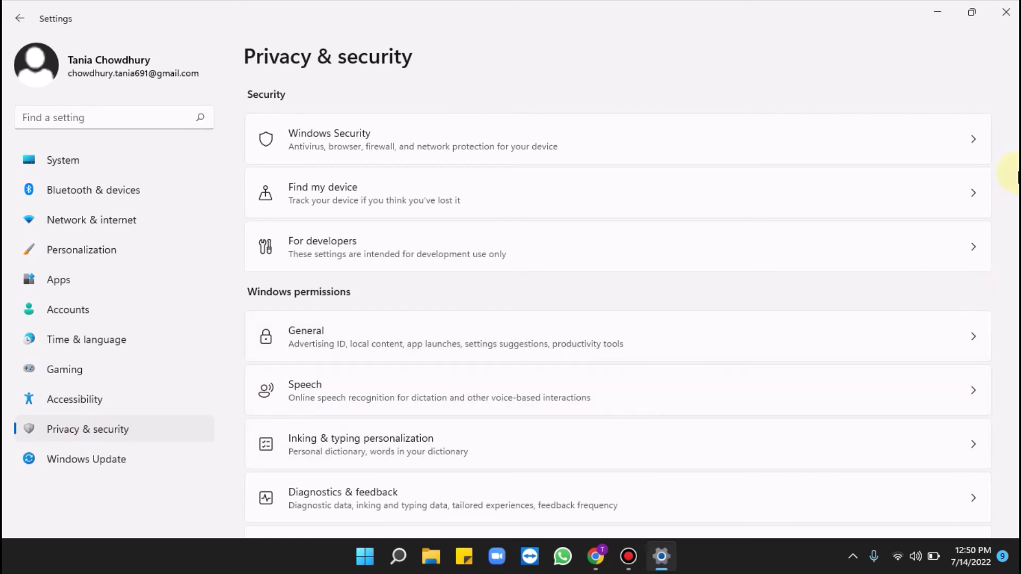
{"action": "scroll", "coordinate": [1013, 197], "scroll_direction": "down", "scroll_amount": 2}
{"action": "scroll", "coordinate": [1013, 197], "scroll_direction": "down", "scroll_amount": 5}
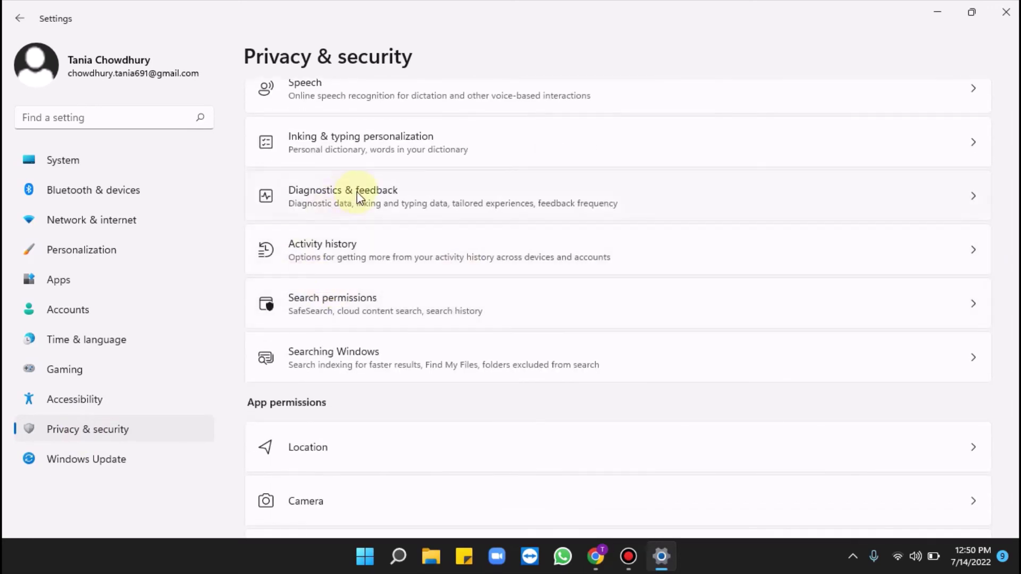
{"action": "left_click", "coordinate": [400, 201]}
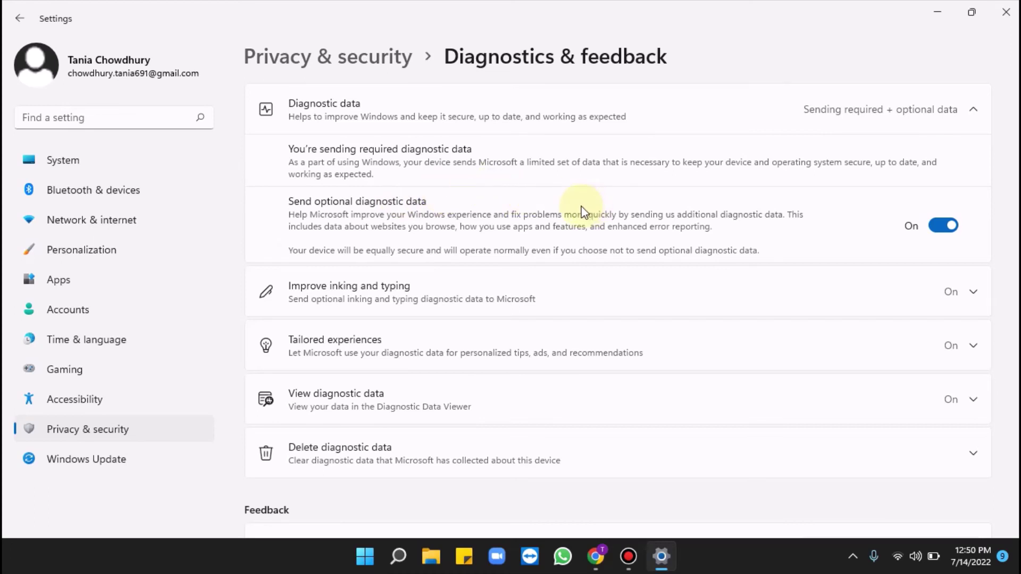
{"action": "scroll", "coordinate": [631, 305], "scroll_direction": "down", "scroll_amount": 2}
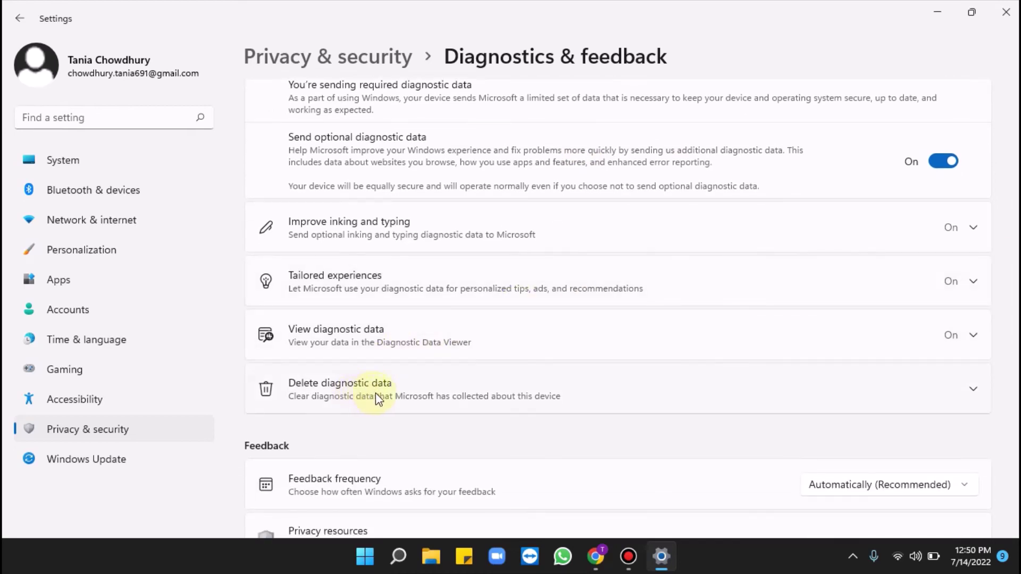
{"action": "left_click", "coordinate": [973, 393]}
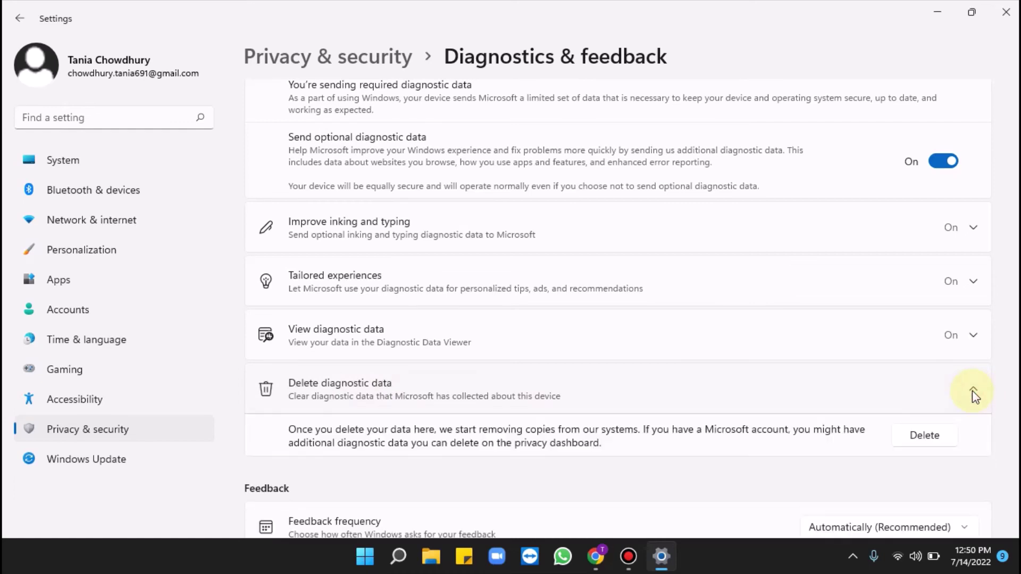
{"action": "left_click", "coordinate": [933, 432]}
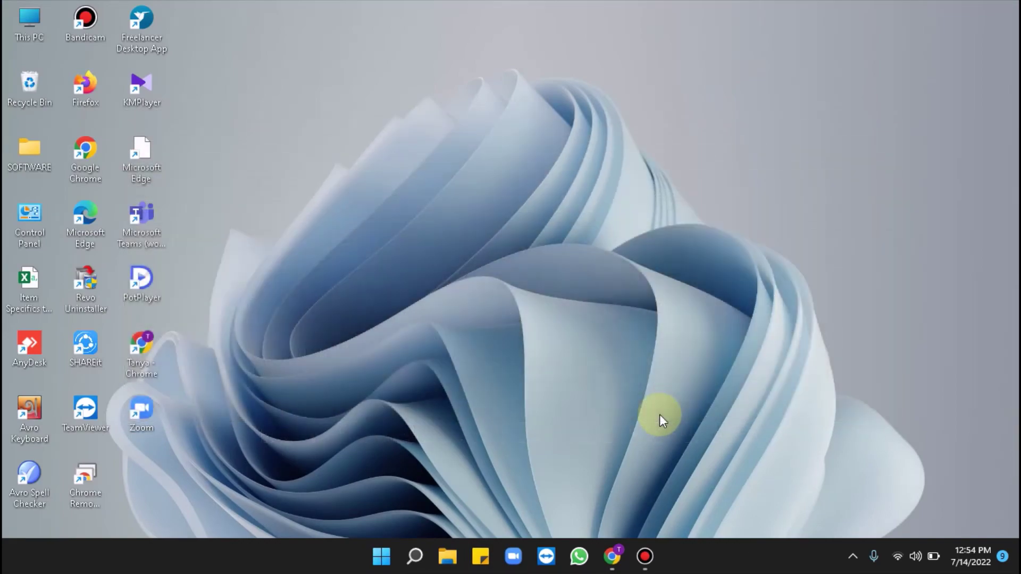
- Switch to Microsoft Edge and open its Privacy, search, and services settings
{"action": "left_click", "coordinate": [378, 556]}
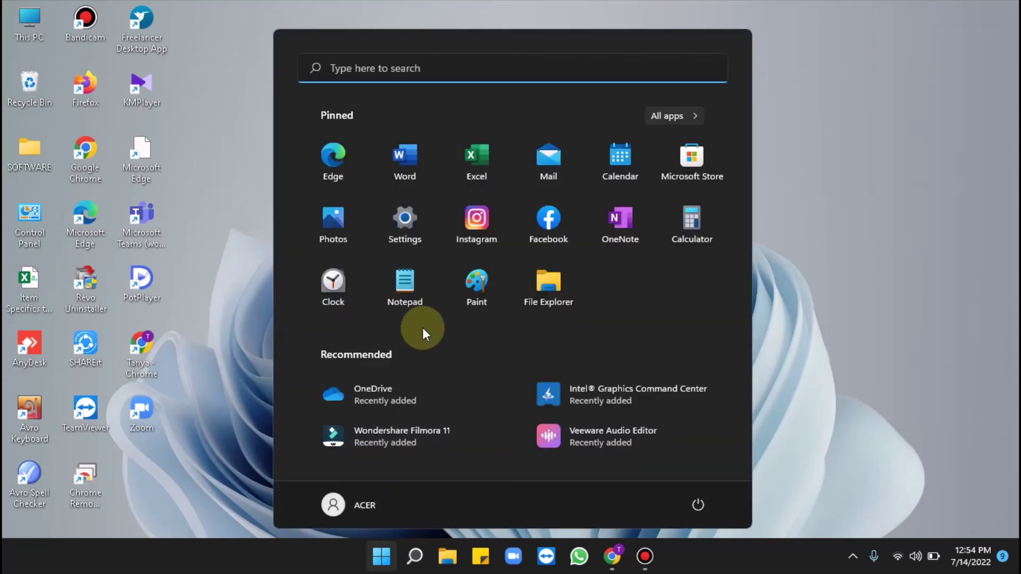
{"action": "left_click", "coordinate": [333, 161]}
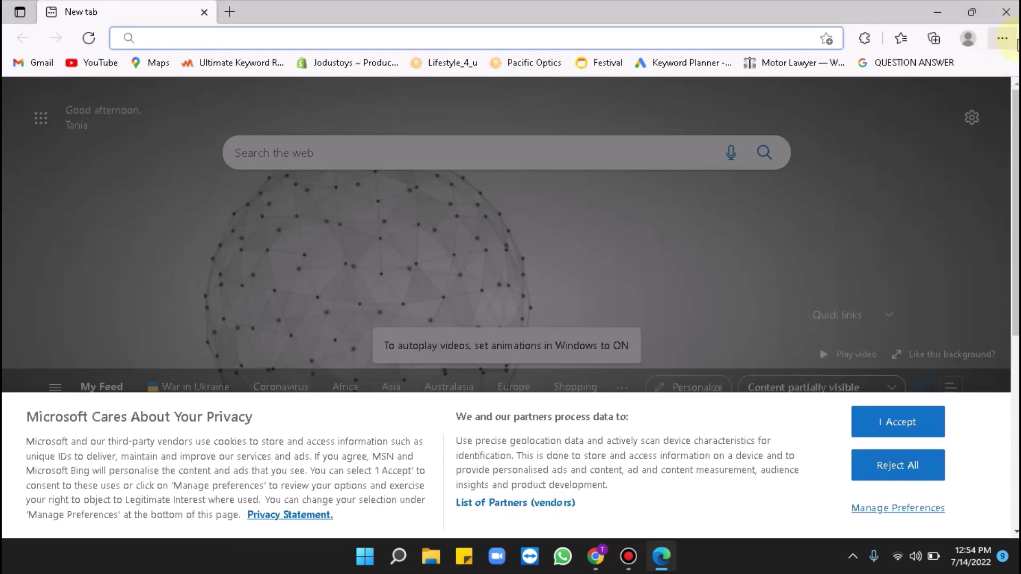
{"action": "left_click", "coordinate": [1010, 39]}
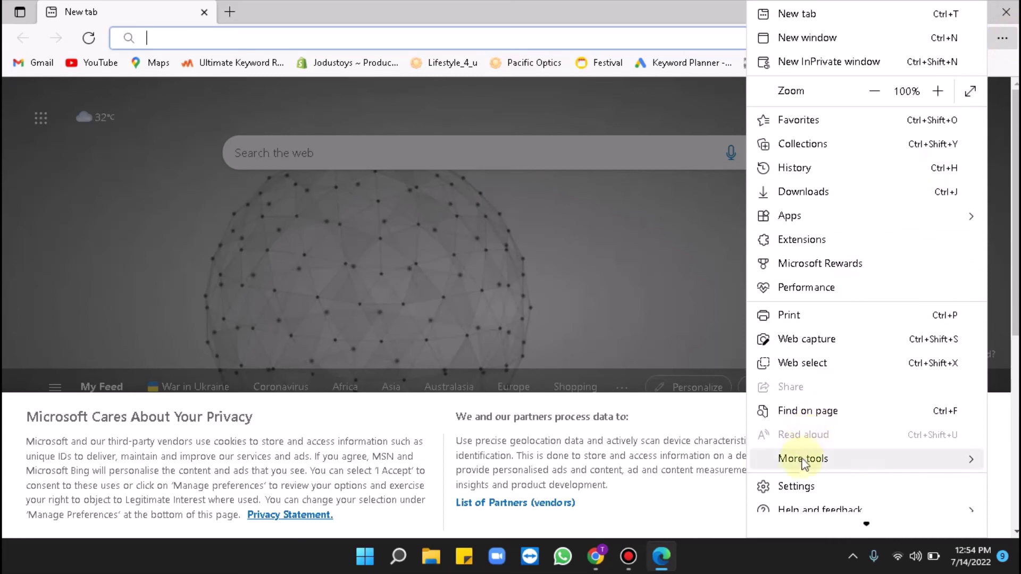
{"action": "left_click", "coordinate": [796, 487]}
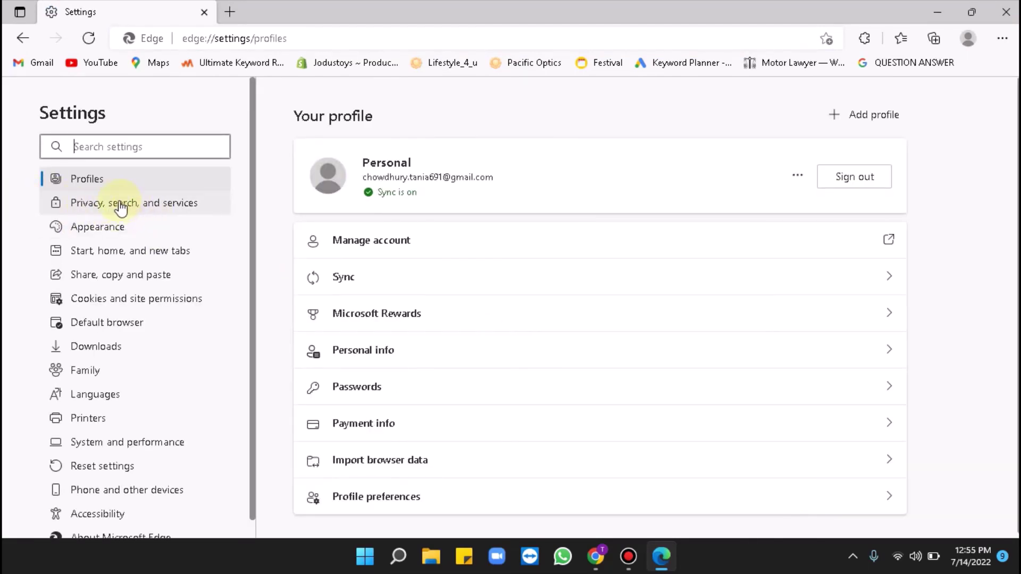
{"action": "left_click", "coordinate": [148, 211]}
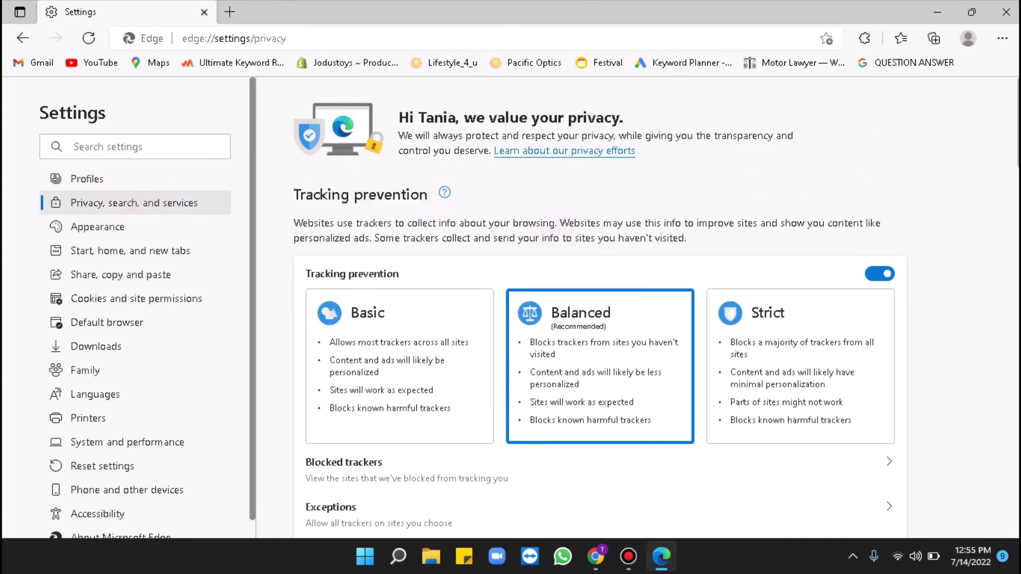
- Clear the last hour's browsing data, including browsing history, download history, cookies and other site data, and cached images and files
{"action": "left_click_drag", "start_coordinate": [1015, 144], "coordinate": [1009, 210]}
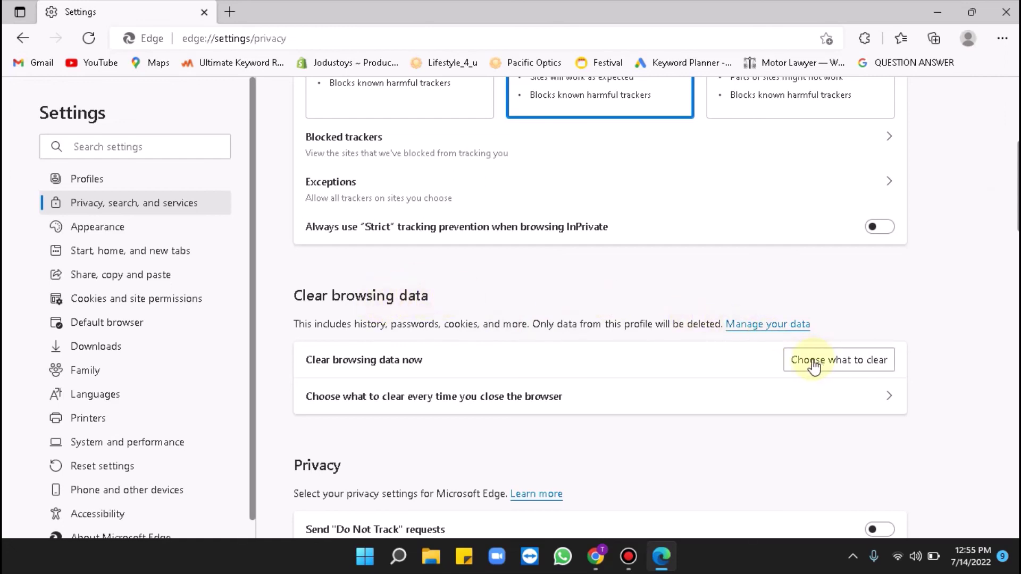
{"action": "left_click", "coordinate": [851, 367]}
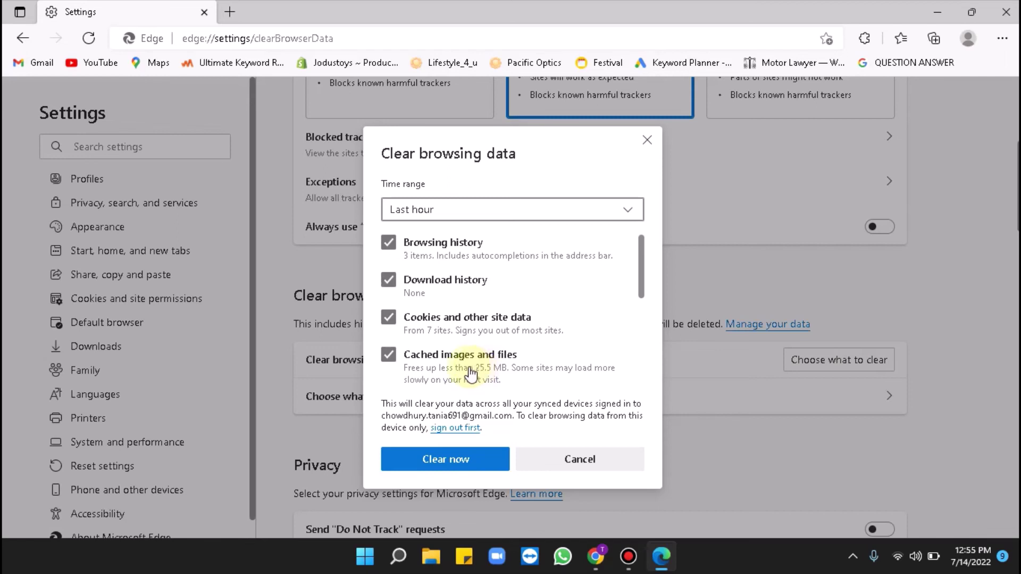
{"action": "left_click", "coordinate": [425, 462]}
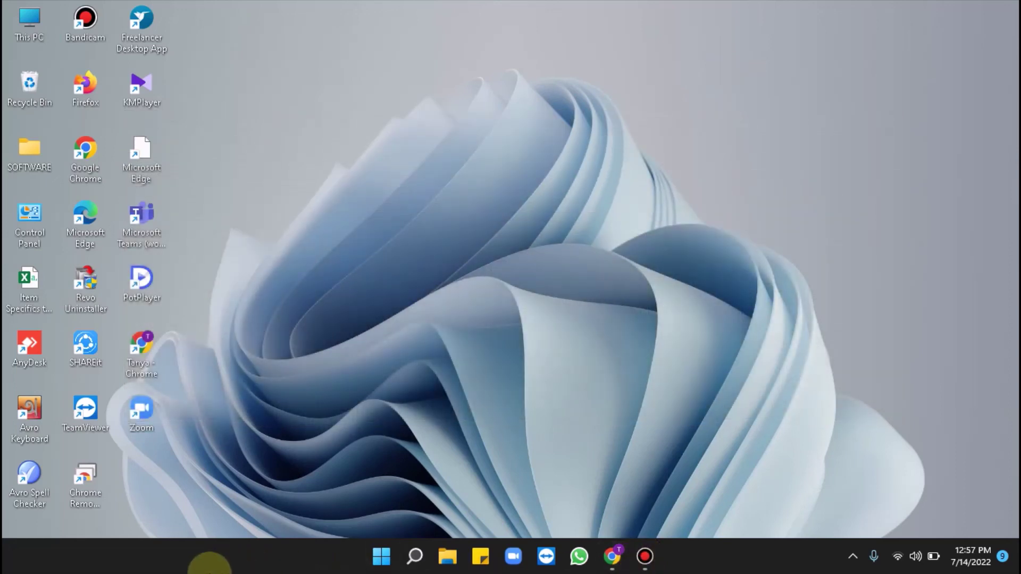
- Search Windows for regedit and switch to the Registry Editor
{"action": "left_click", "coordinate": [380, 567]}
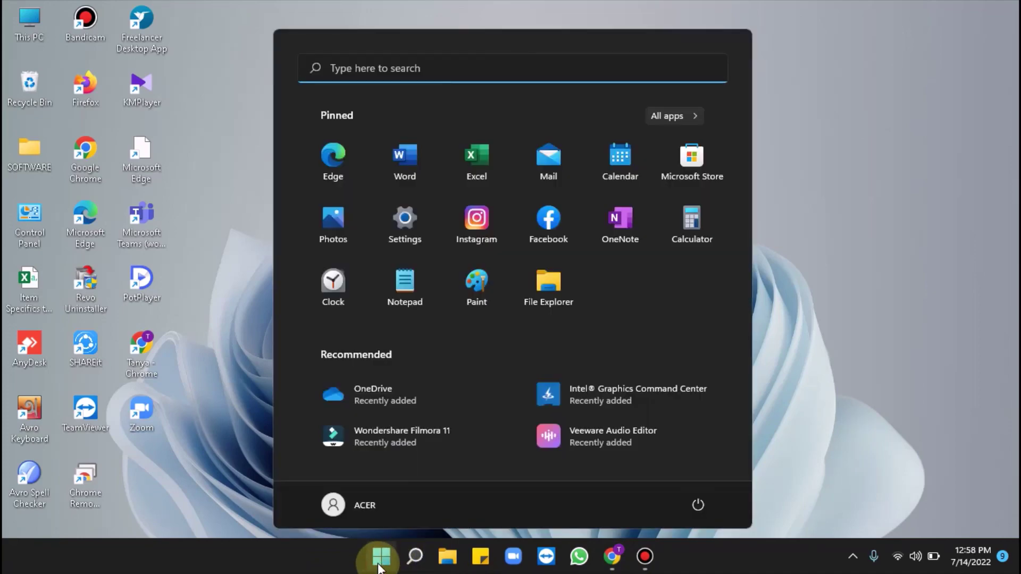
{"action": "type", "text": "reg"}
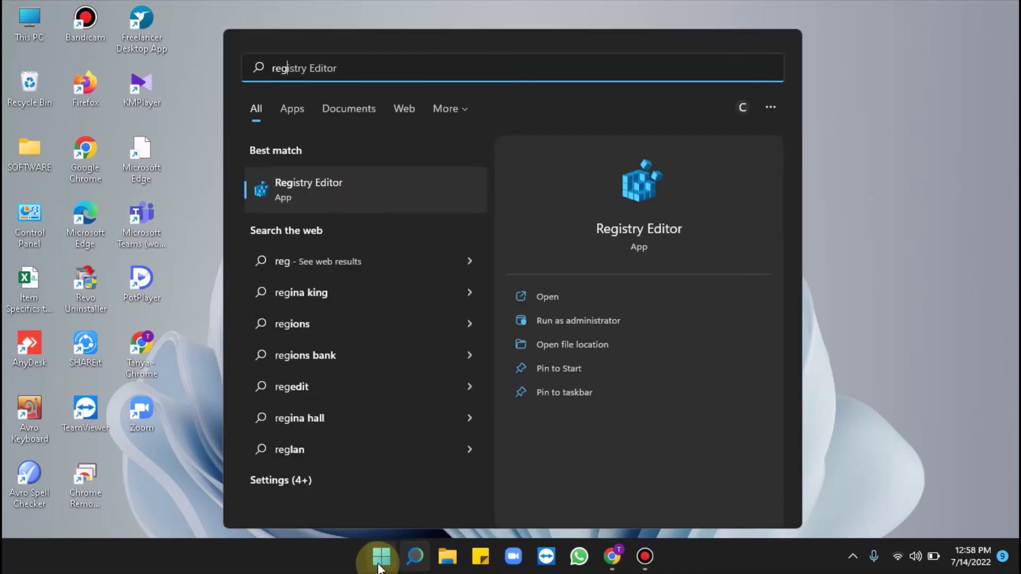
{"action": "type", "text": "edit"}
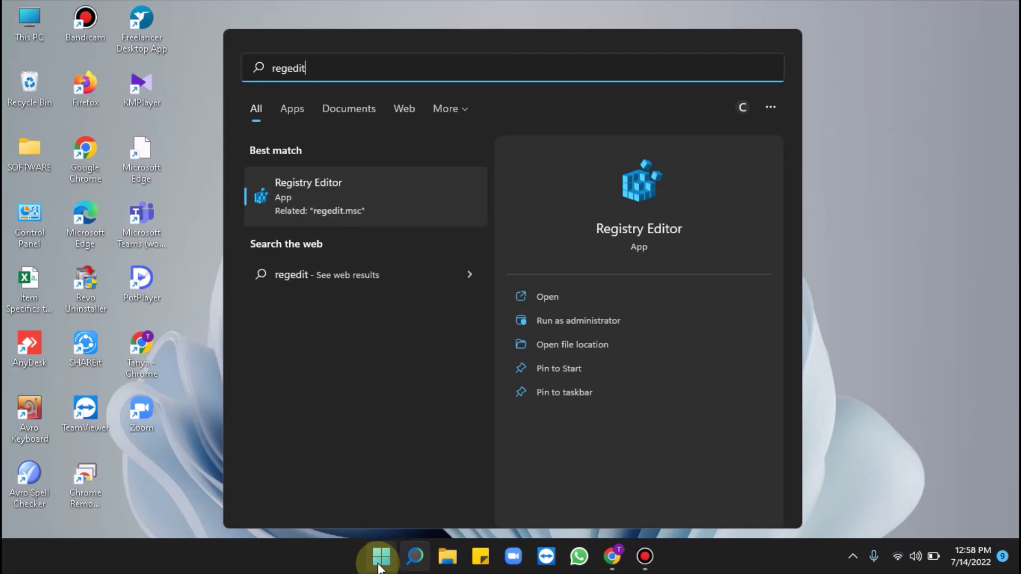
{"action": "left_click", "coordinate": [380, 566]}
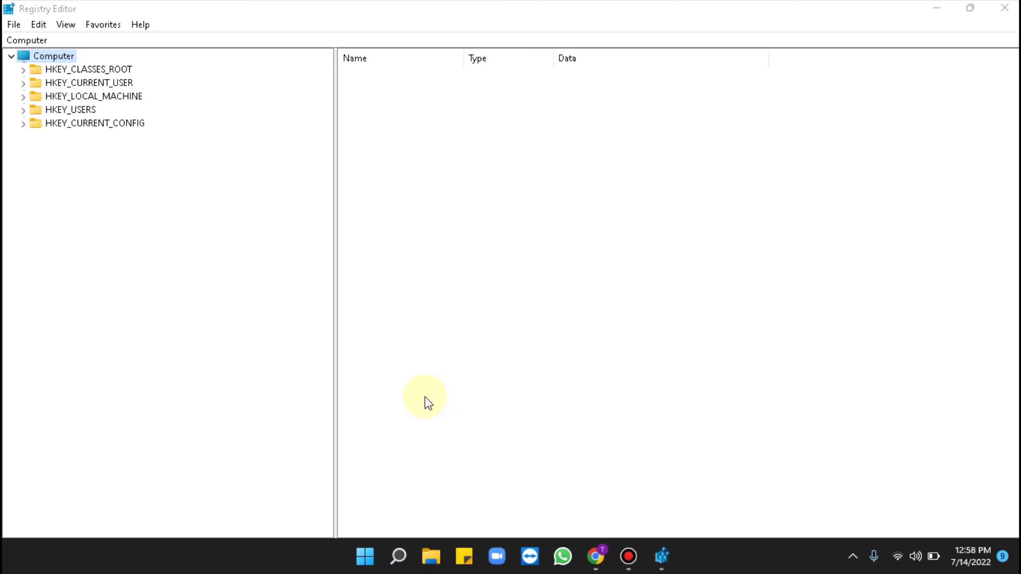
- Navigate to the registry key HKEY_CURRENT_USER\Software\Microsoft\Windows\CurrentVersion\ImmersiveShell\StateStore
{"action": "double_click", "coordinate": [110, 82]}
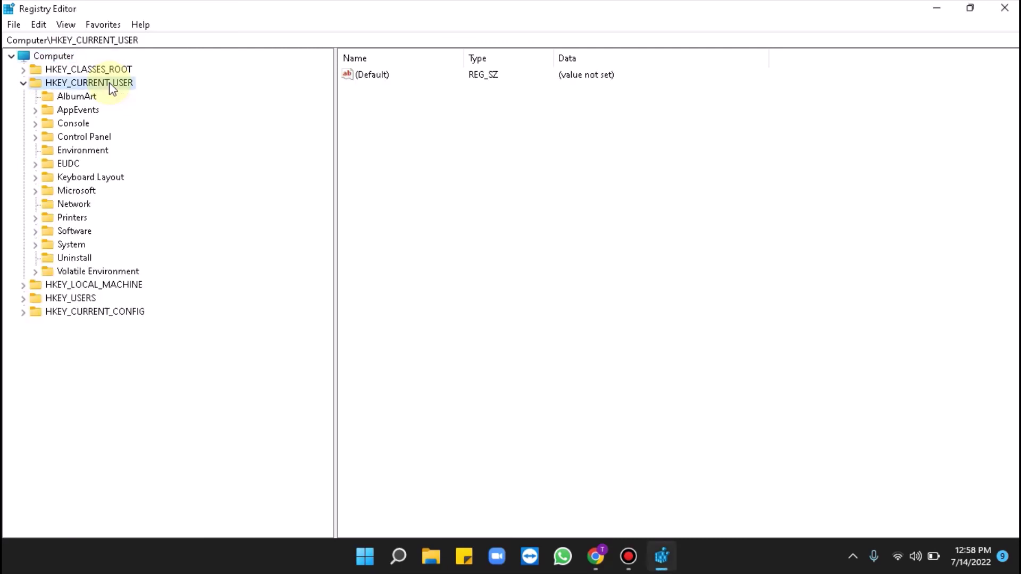
{"action": "double_click", "coordinate": [74, 232]}
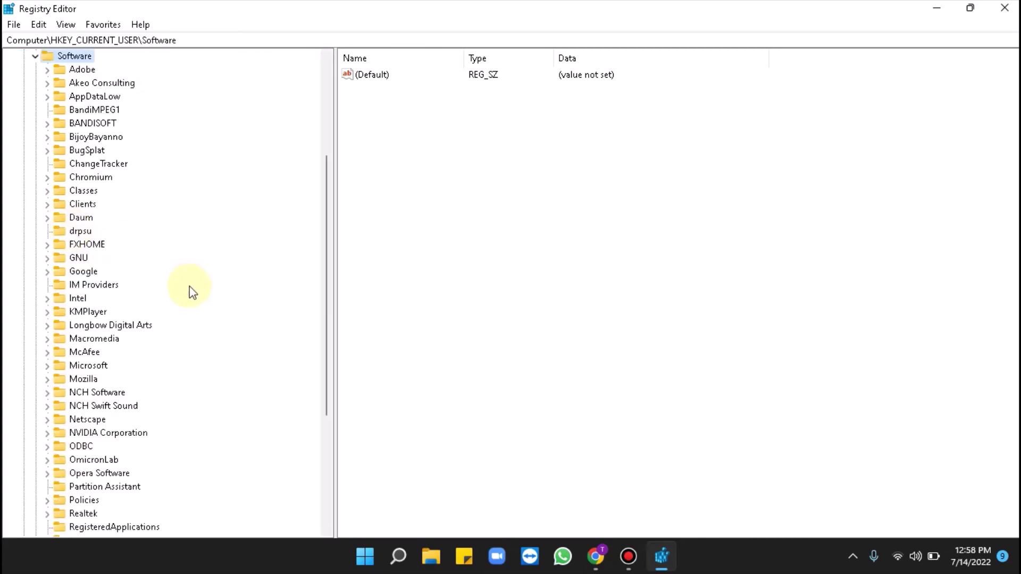
{"action": "double_click", "coordinate": [89, 366]}
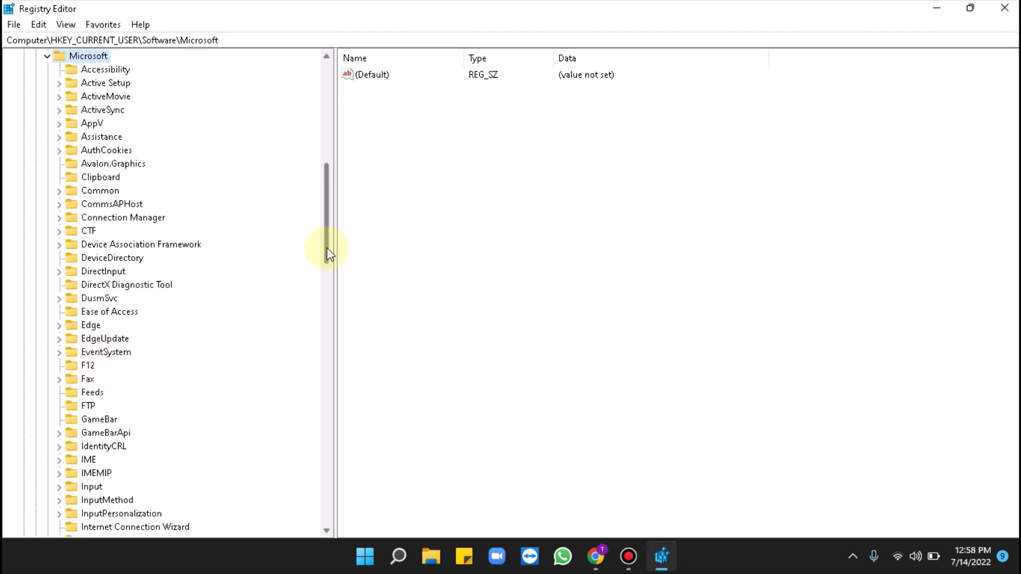
{"action": "scroll", "coordinate": [327, 257], "scroll_direction": "down", "scroll_amount": 1}
{"action": "left_click_drag", "start_coordinate": [327, 255], "coordinate": [318, 461]}
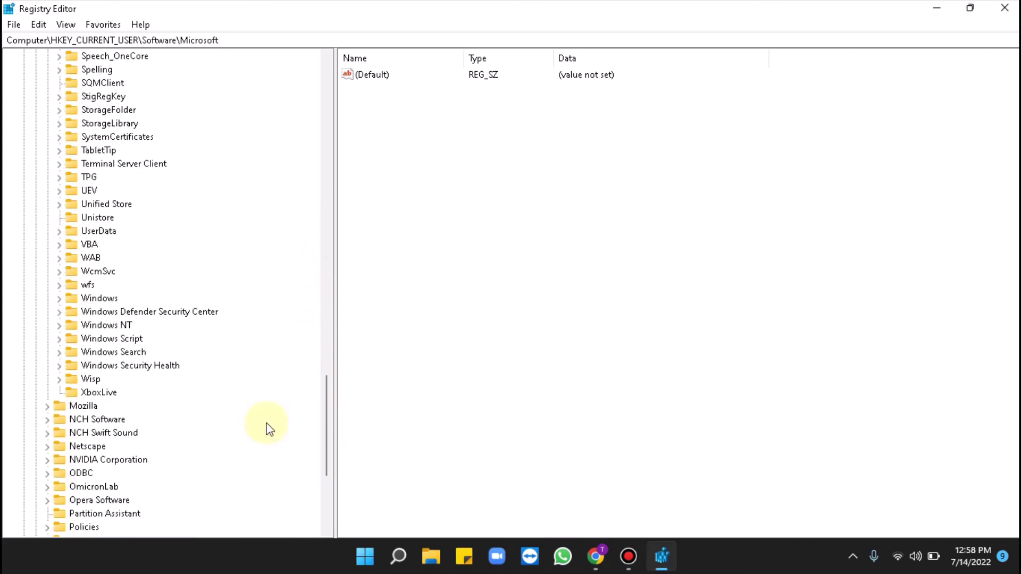
{"action": "double_click", "coordinate": [113, 302]}
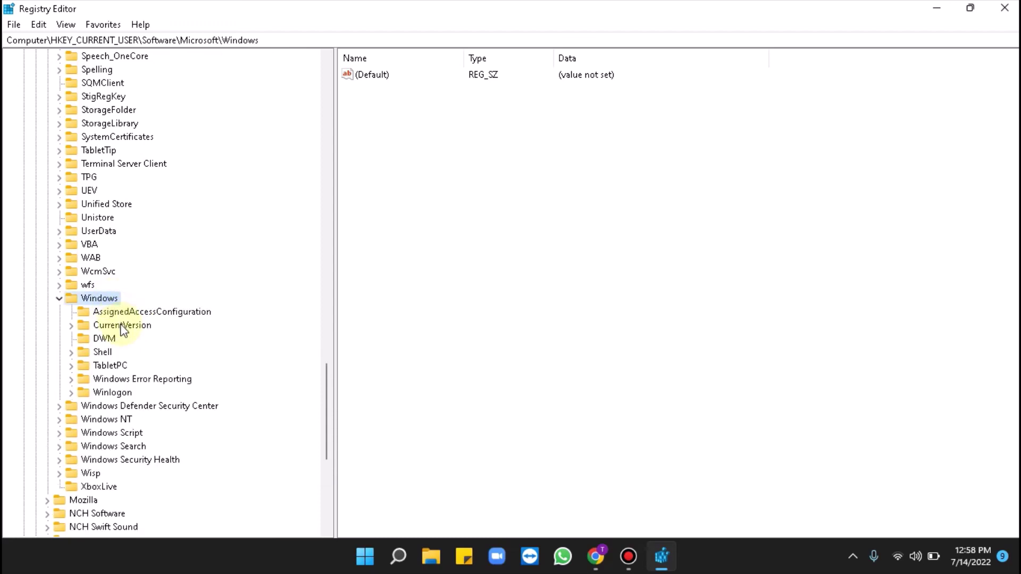
{"action": "double_click", "coordinate": [121, 324]}
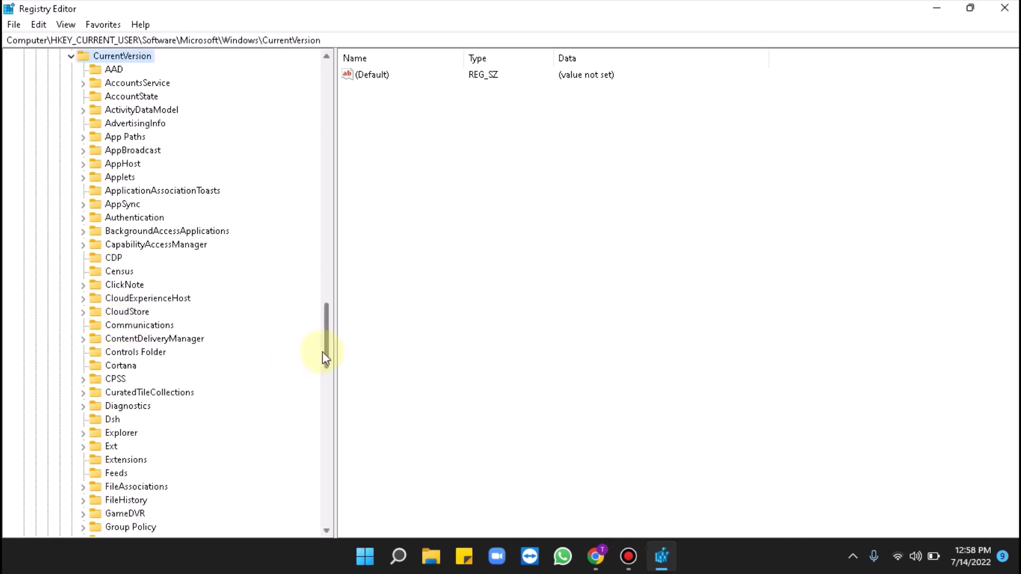
{"action": "left_click_drag", "start_coordinate": [328, 346], "coordinate": [326, 384]}
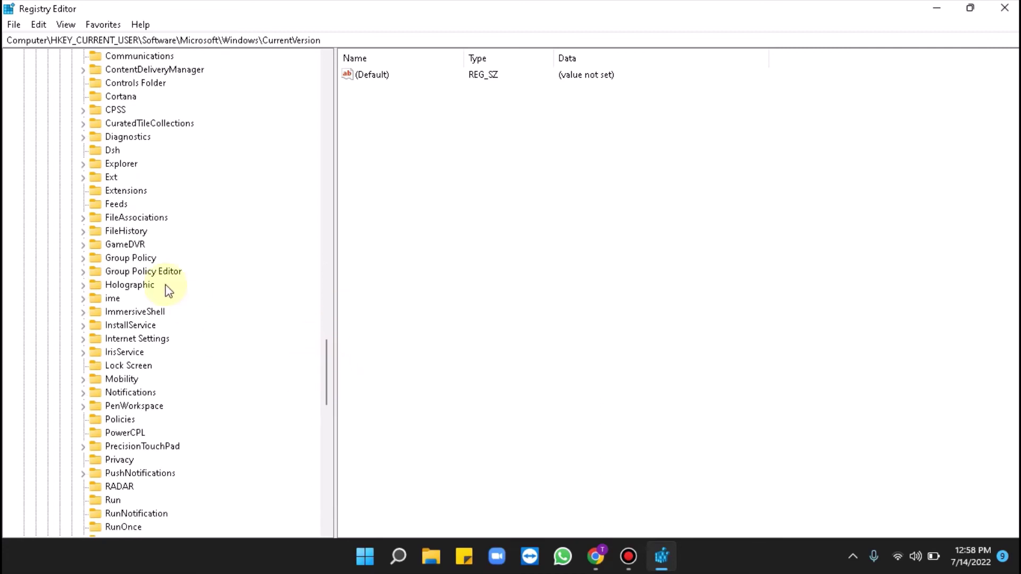
{"action": "double_click", "coordinate": [138, 311]}
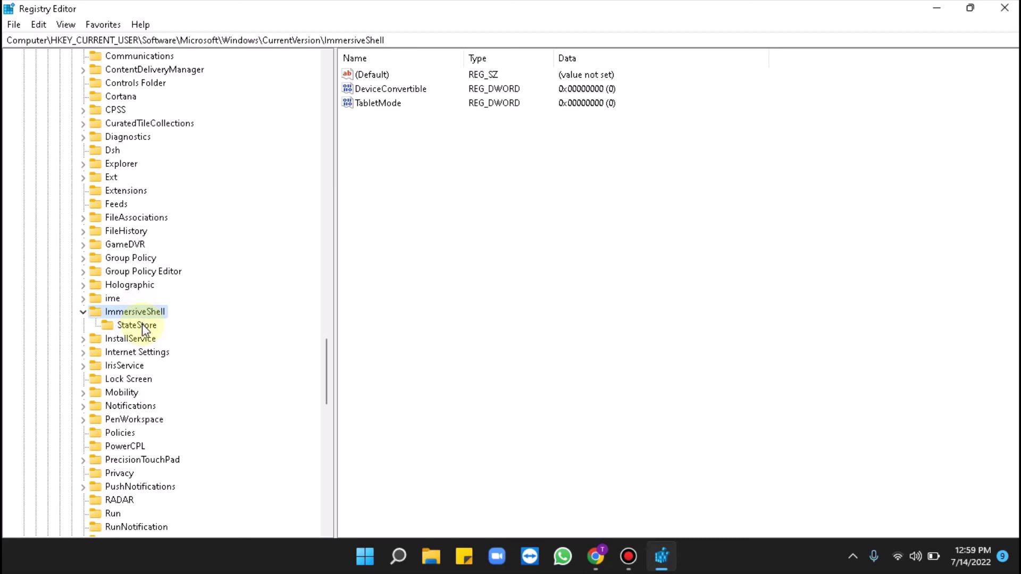
{"action": "left_click", "coordinate": [142, 324]}
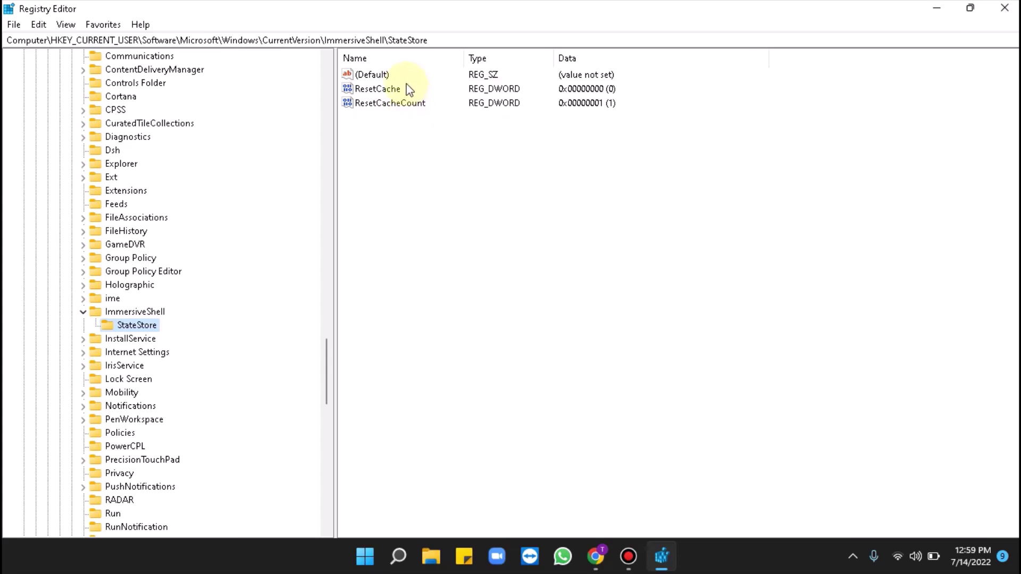
- Set the ResetCache DWORD in the StateStore key to 1 and close the Registry Editor
{"action": "double_click", "coordinate": [383, 92]}
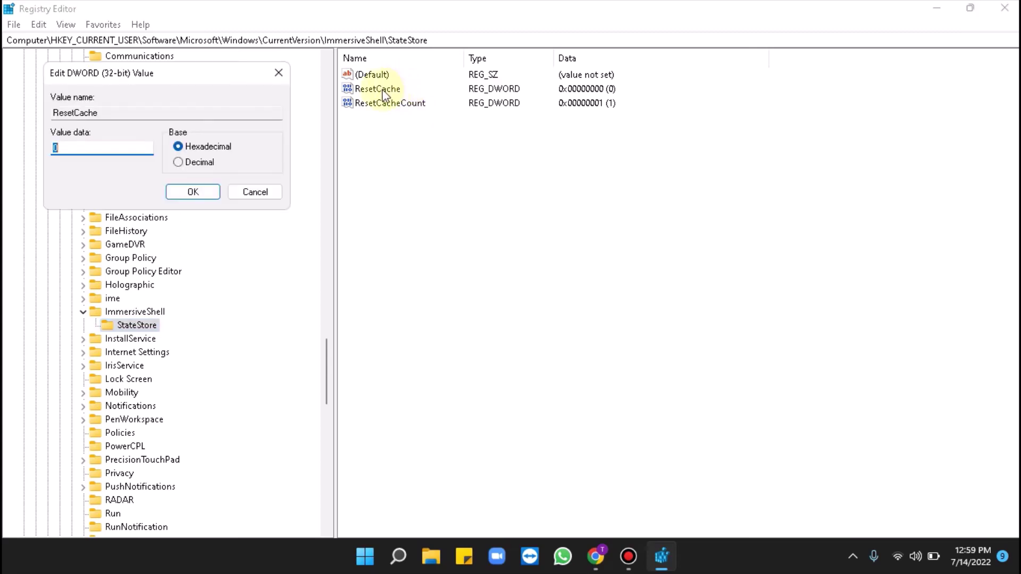
{"action": "type", "text": "1"}
{"action": "left_click", "coordinate": [197, 191]}
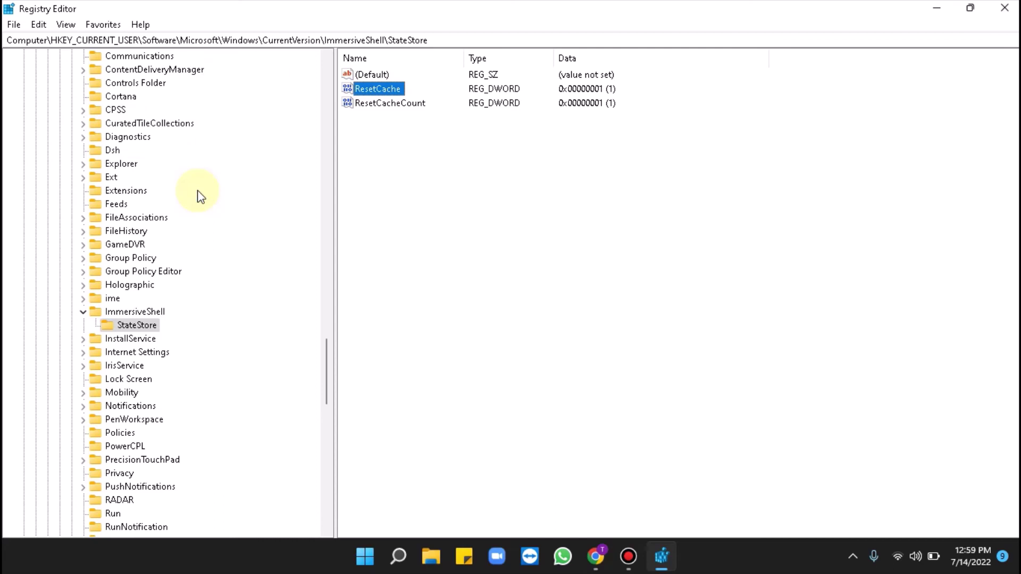
{"action": "left_click", "coordinate": [1005, 7]}
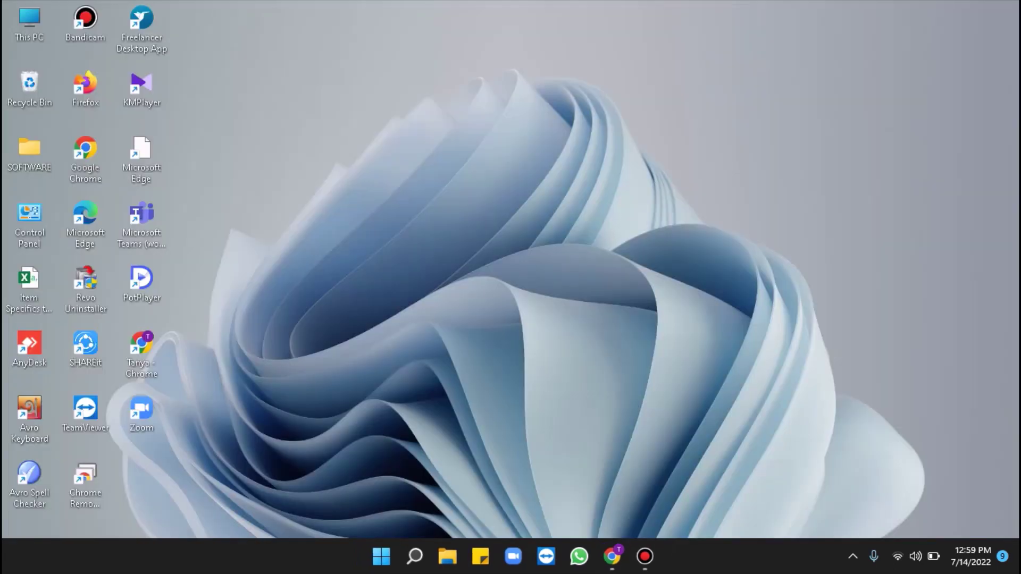